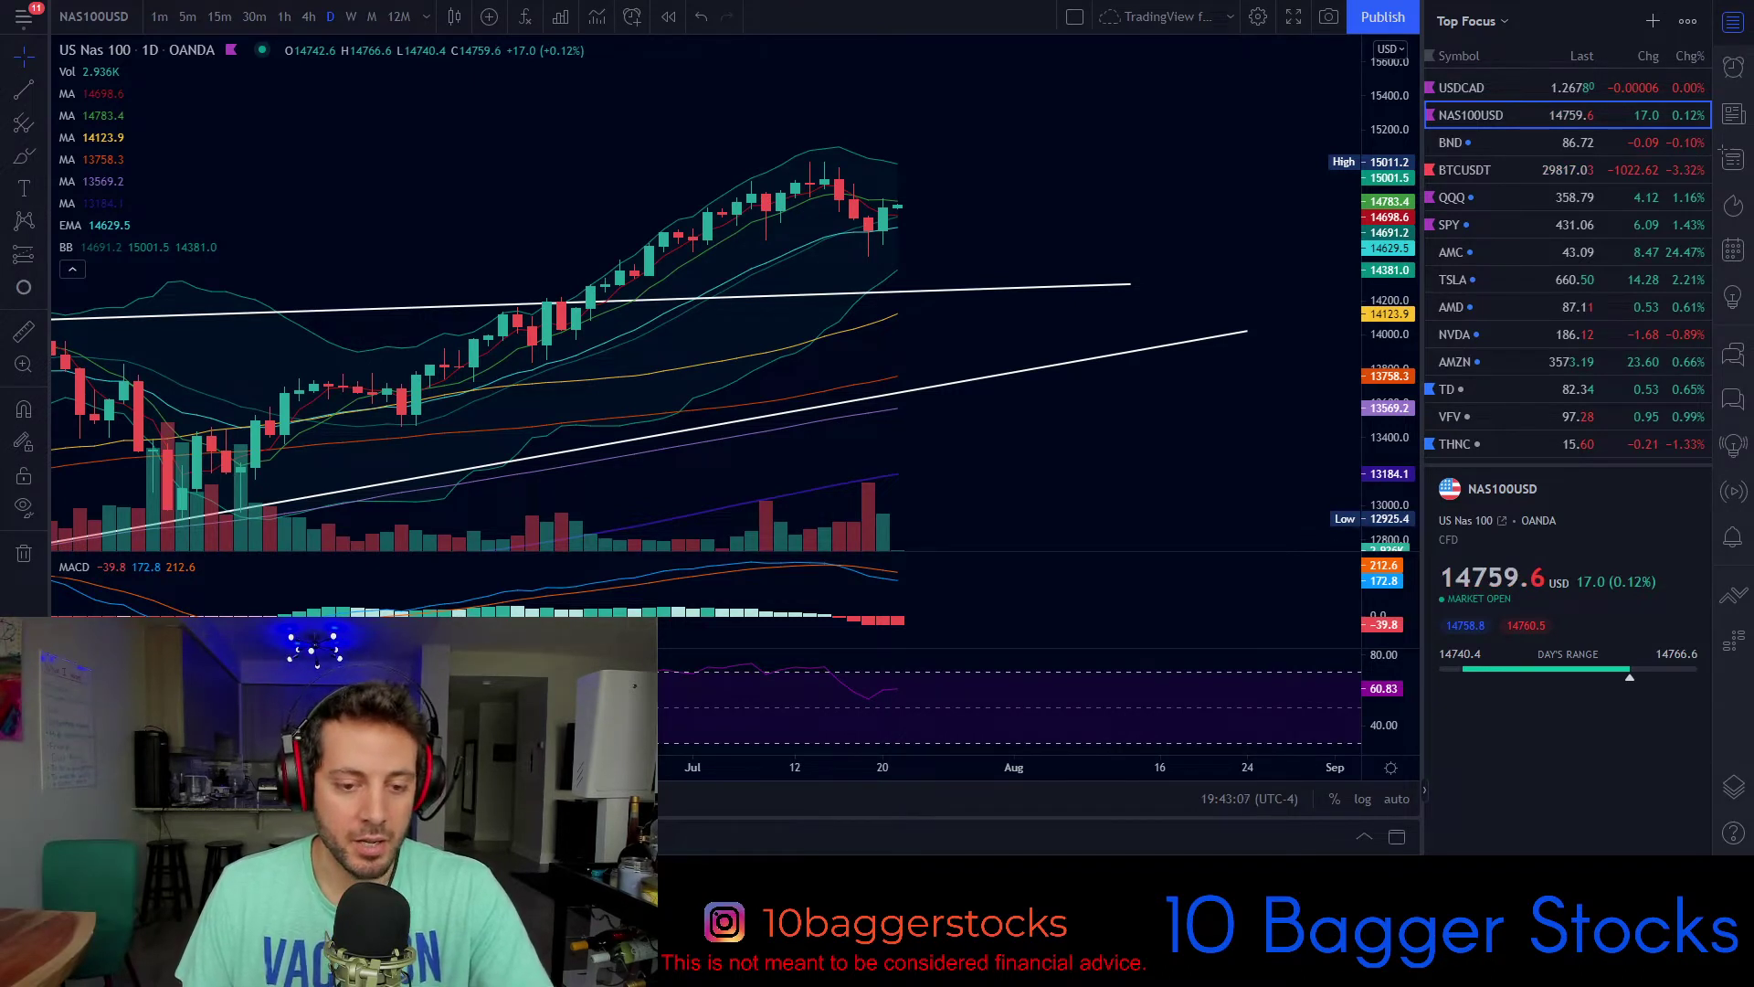
# Step: Open the QQQ chart from the watchlist and examine its recent daily candles, comparing with NAS100USD
pyautogui.moveTo(1087, 170); pyautogui.dragTo(1207, 168)
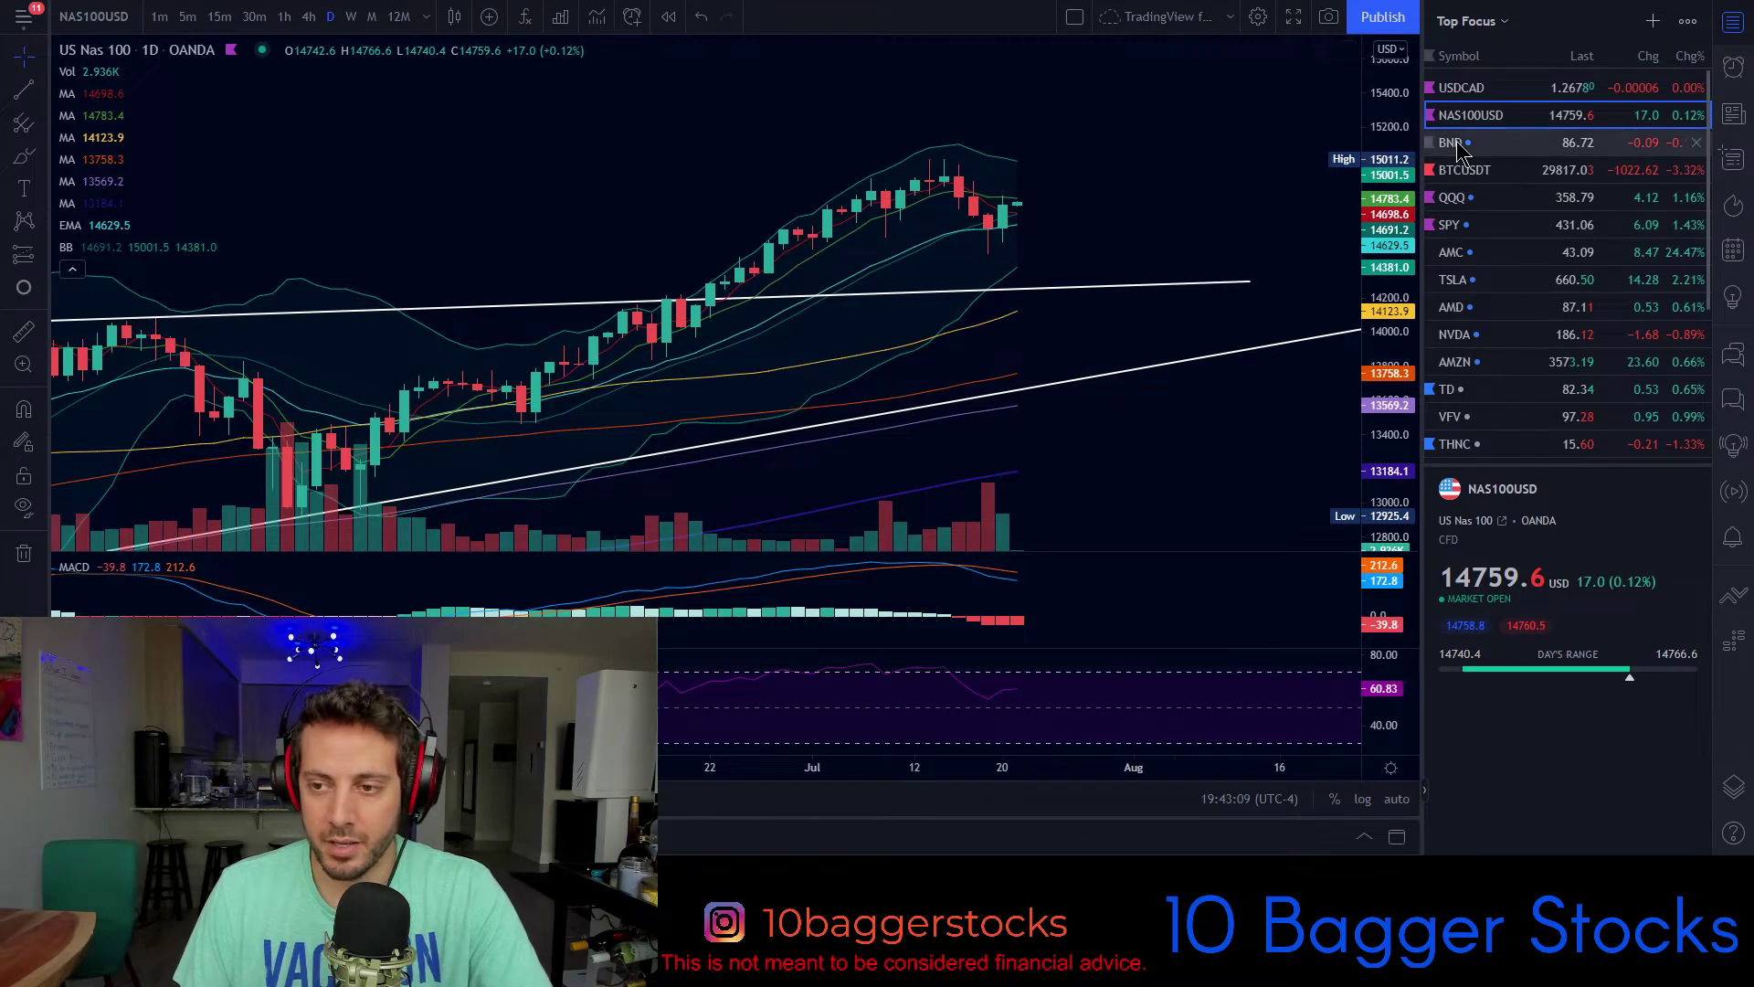
pyautogui.click(1456, 197)
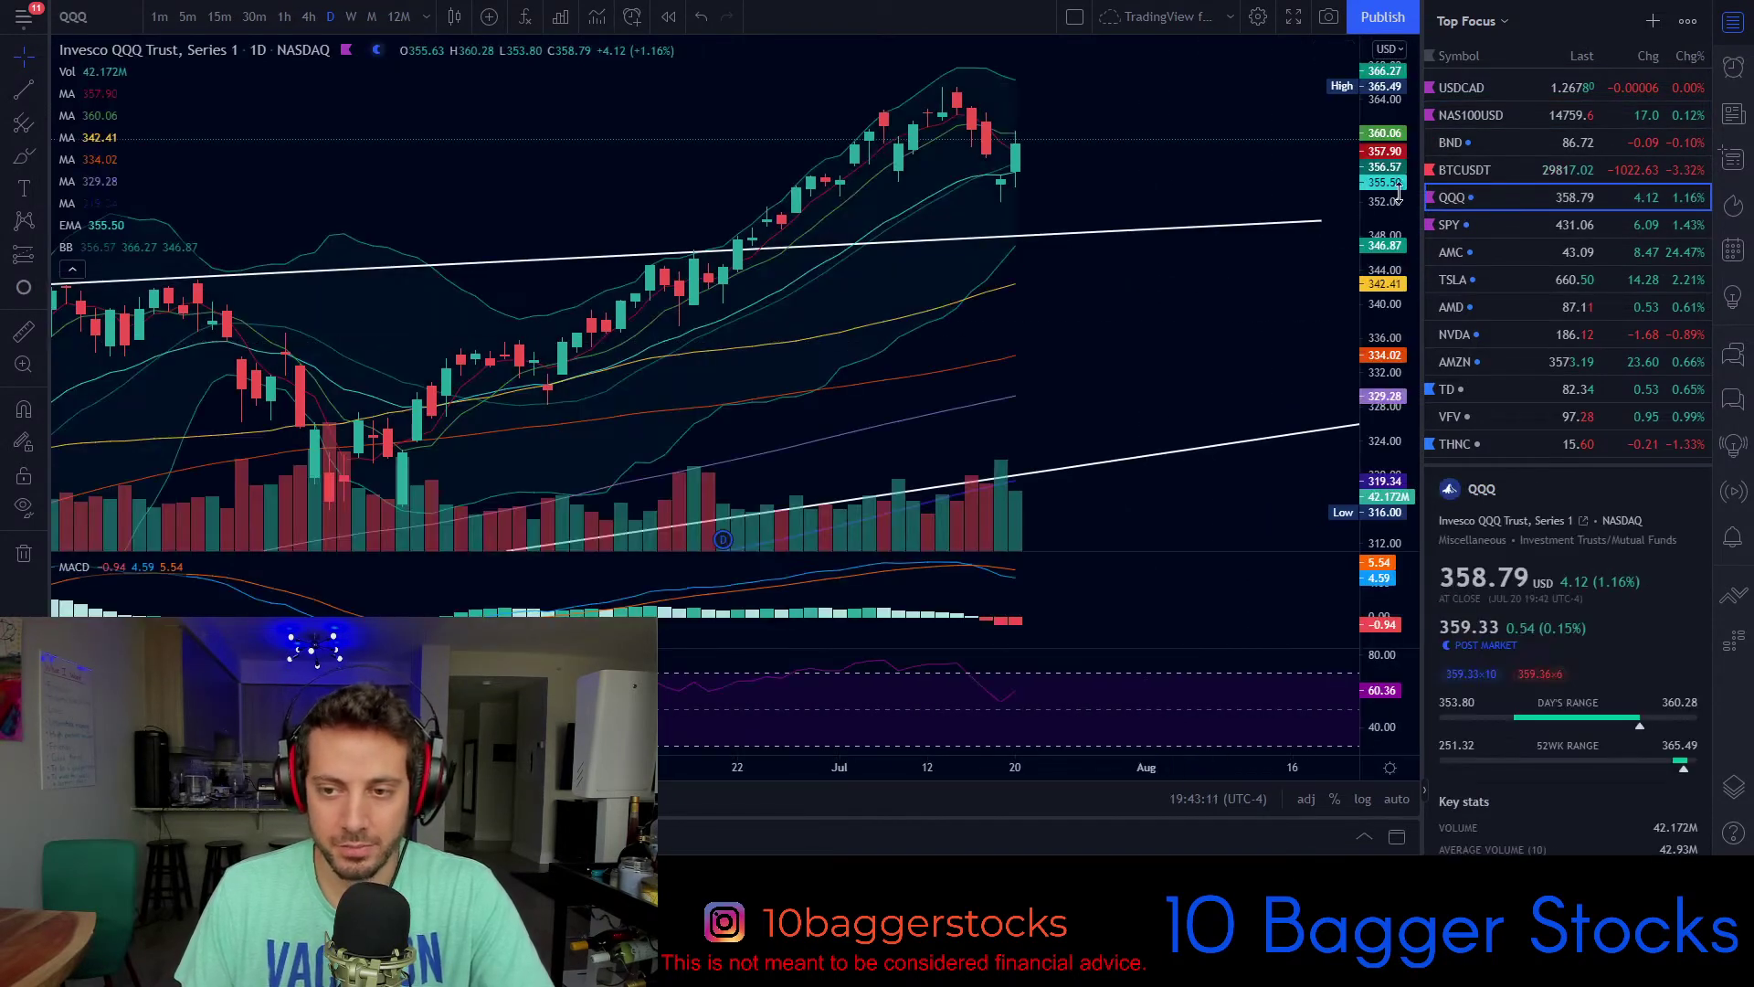
pyautogui.scroll(6, 1069, 183)
pyautogui.moveTo(1147, 157); pyautogui.dragTo(1209, 190)
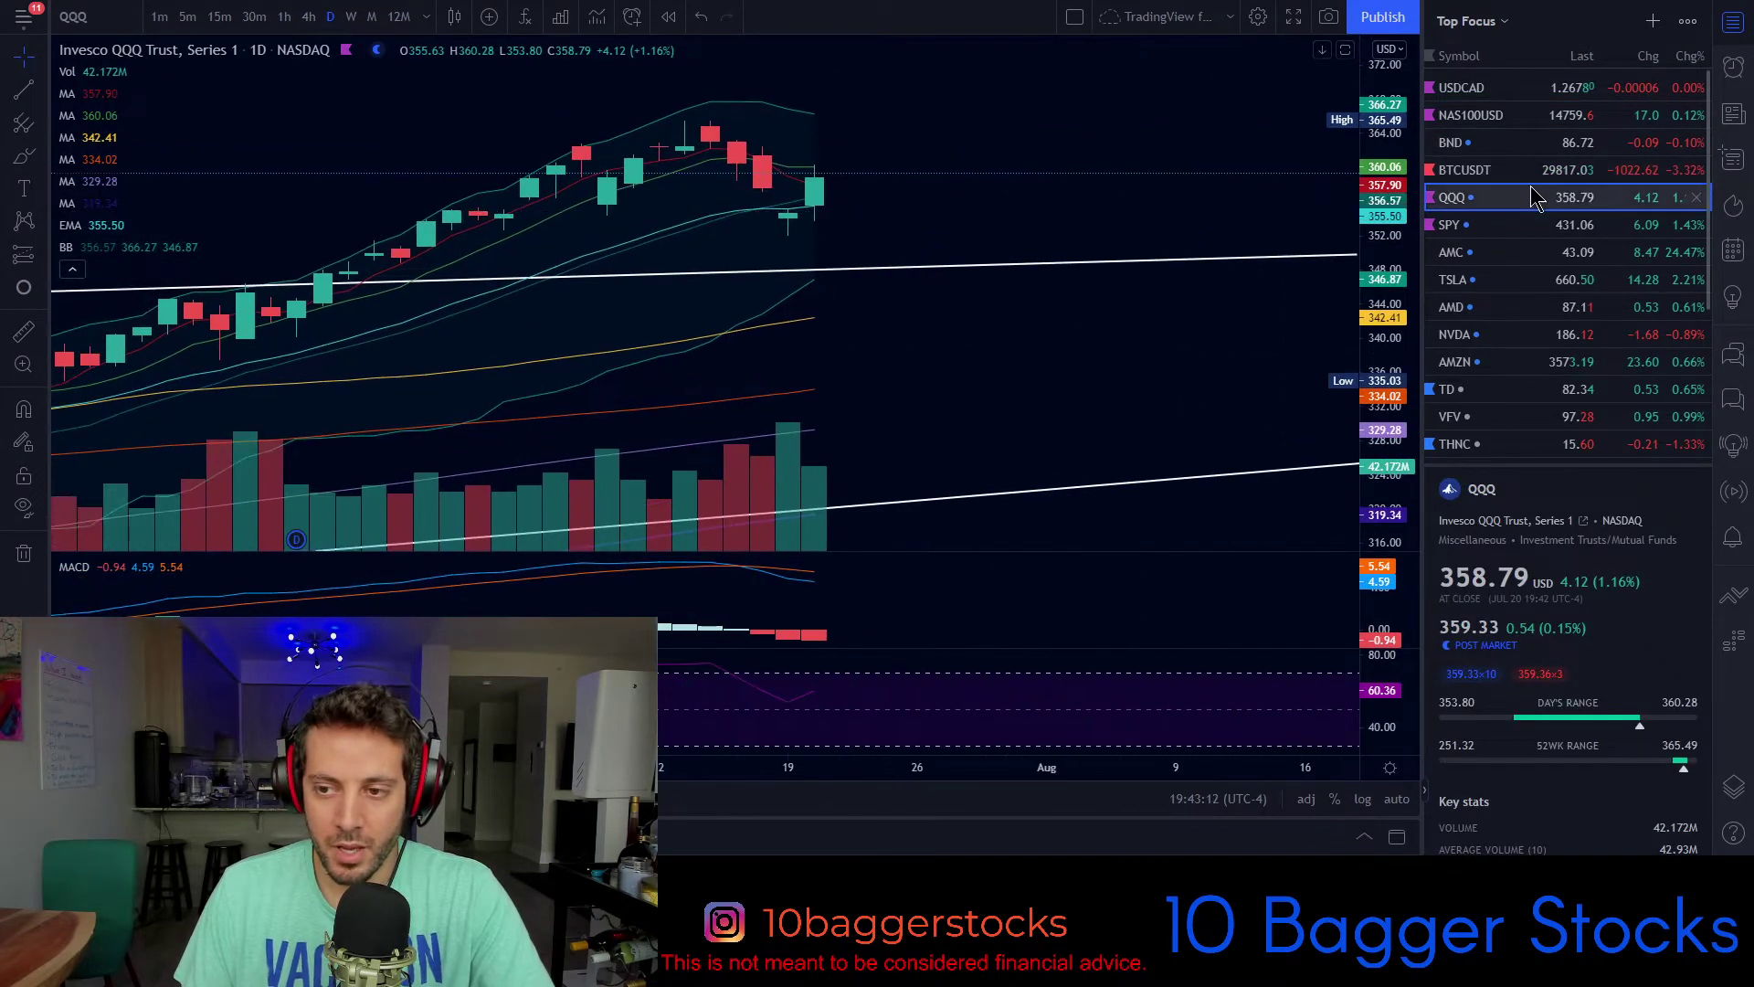
pyautogui.click(1473, 119)
pyautogui.click(1456, 198)
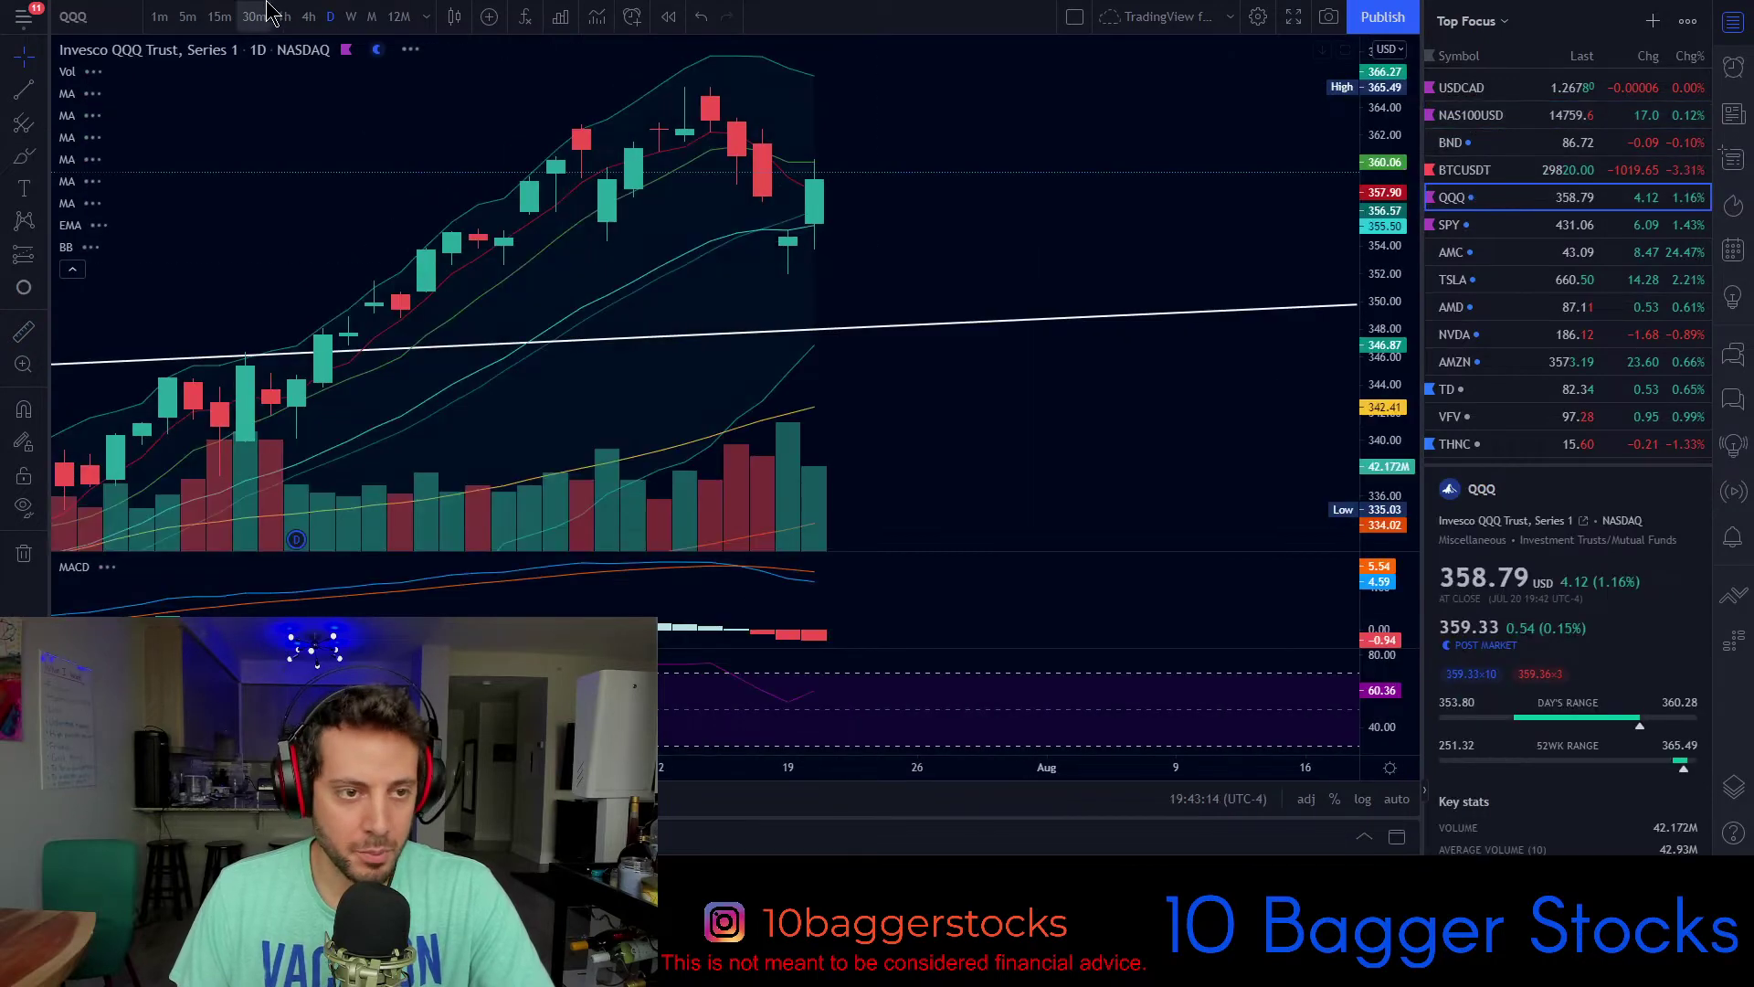
# Step: Switch the QQQ chart to the weekly timeframe and examine the latest candles above the upper white trend line
pyautogui.click(350, 17)
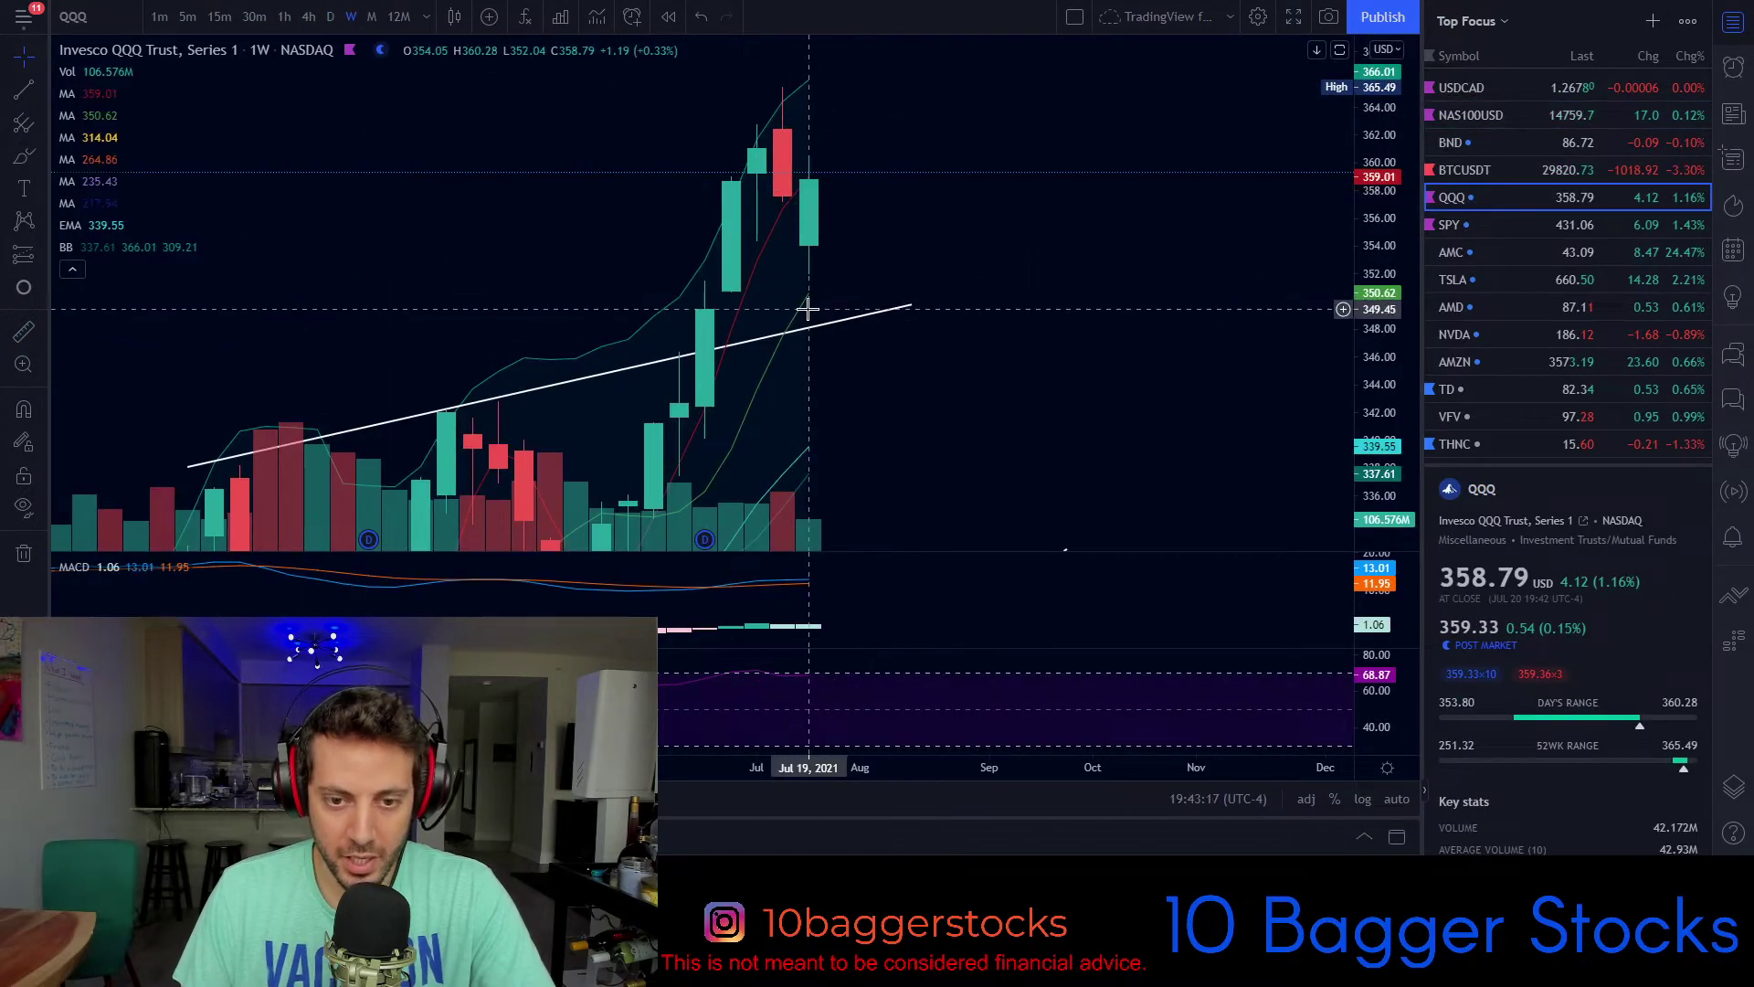
pyautogui.moveTo(1005, 211); pyautogui.dragTo(1175, 186)
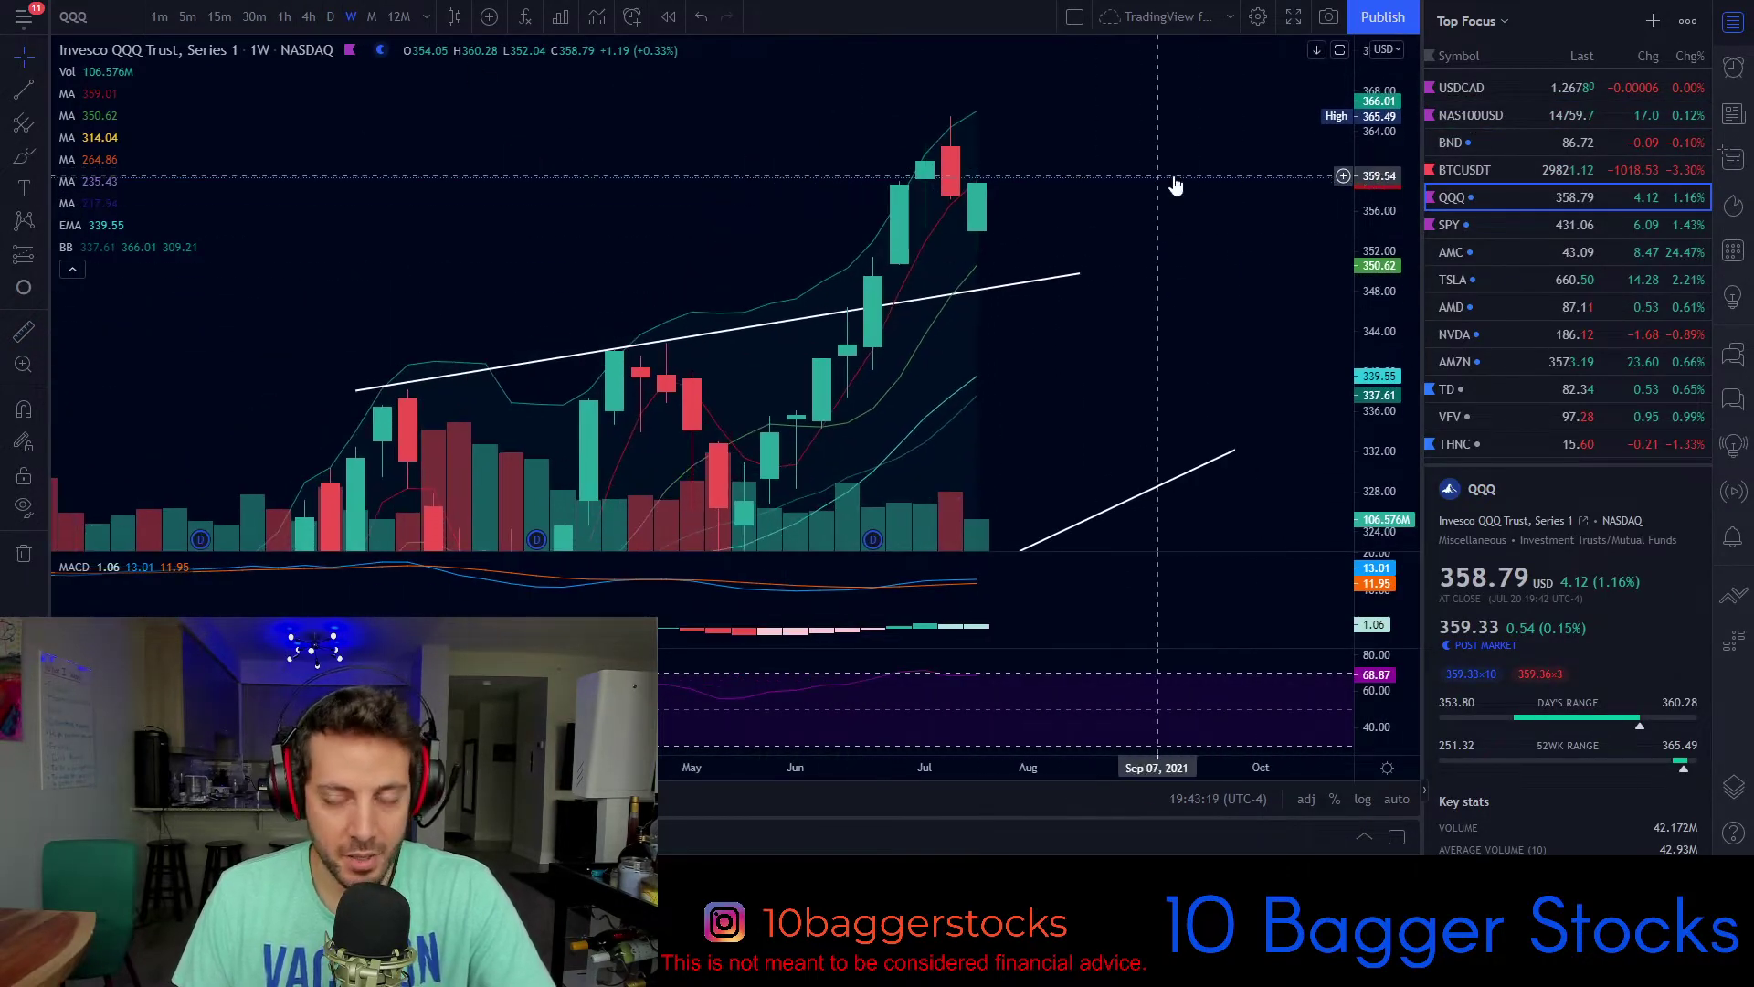
pyautogui.scroll(6, 1022, 129)
pyautogui.moveTo(928, 207); pyautogui.dragTo(1200, 212)
pyautogui.moveTo(1391, 207); pyautogui.dragTo(1386, 366)
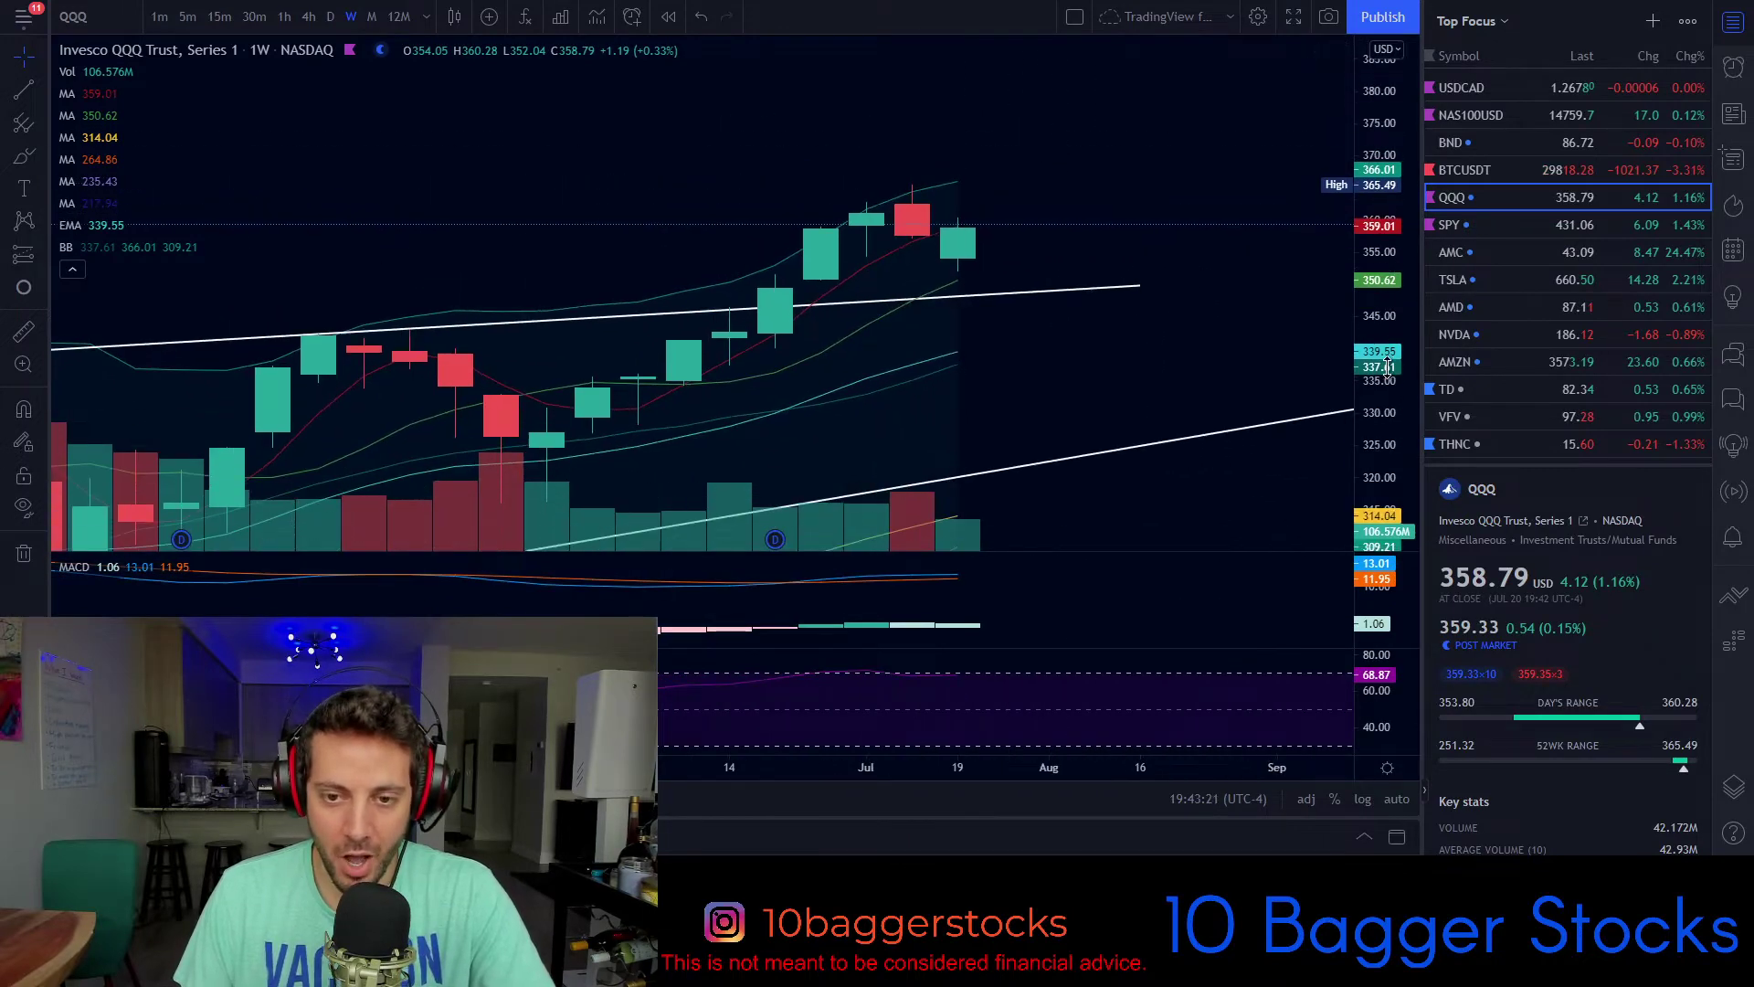
pyautogui.moveTo(1211, 218); pyautogui.dragTo(1114, 155)
pyautogui.moveTo(1385, 270); pyautogui.dragTo(1382, 96)
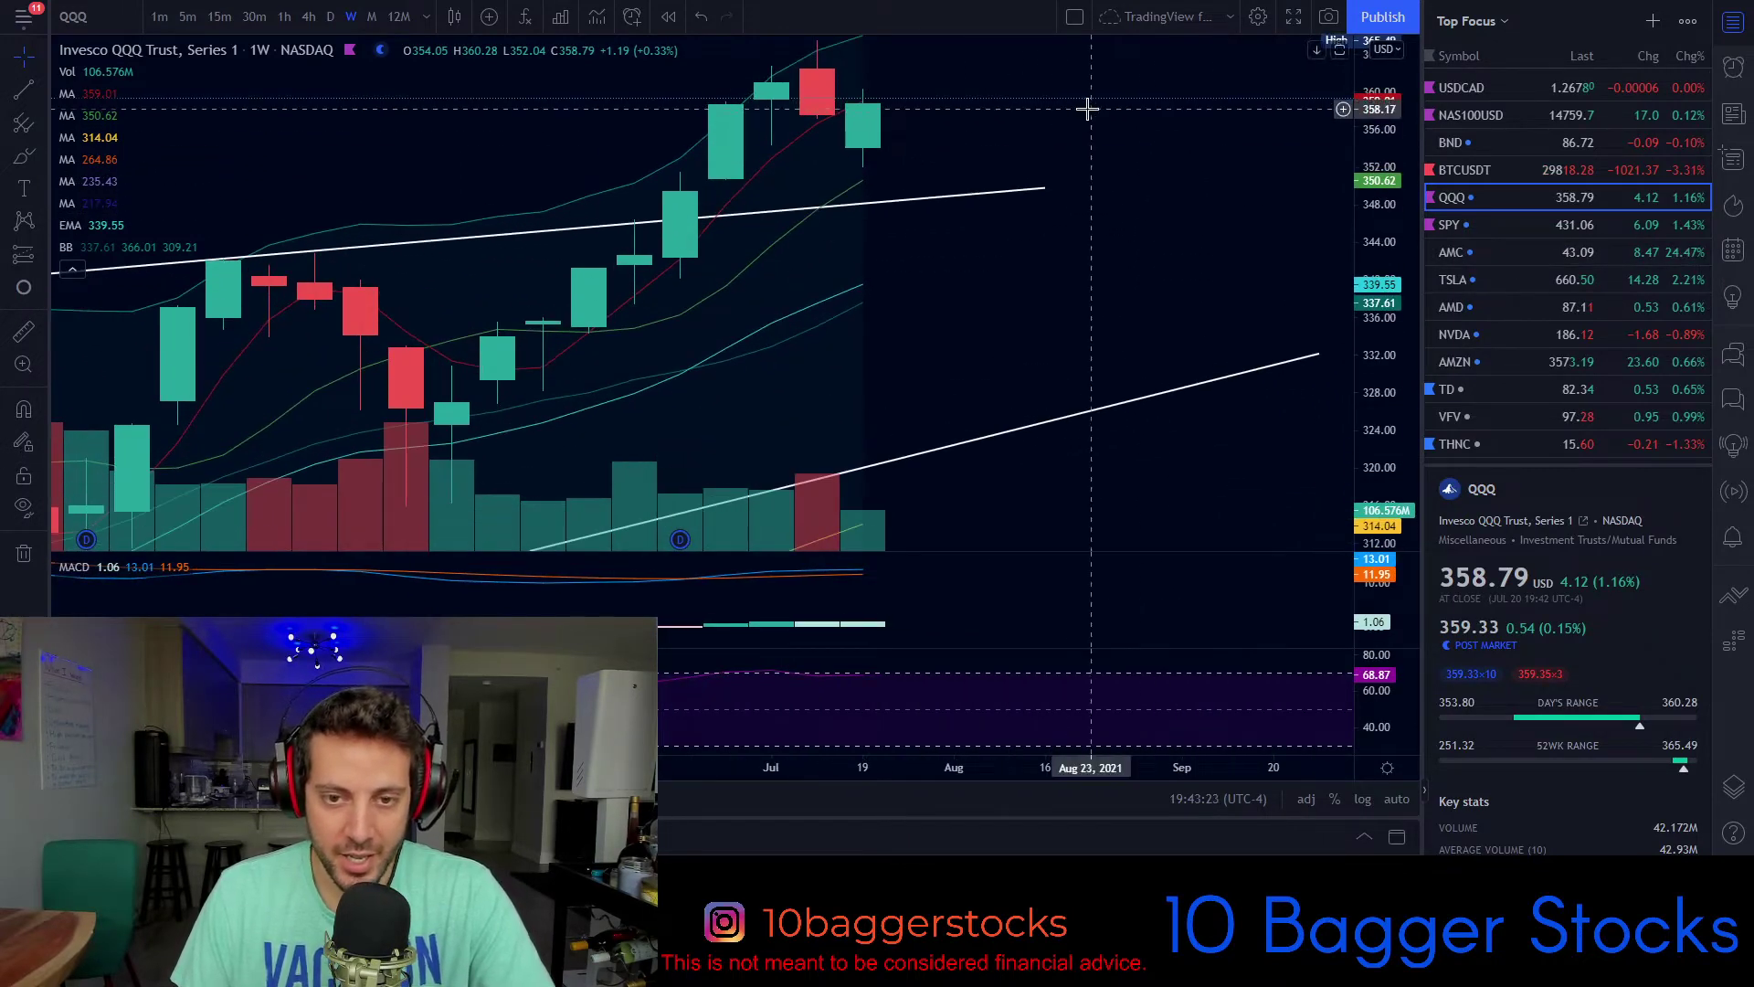
pyautogui.moveTo(1087, 109); pyautogui.dragTo(1313, 142)
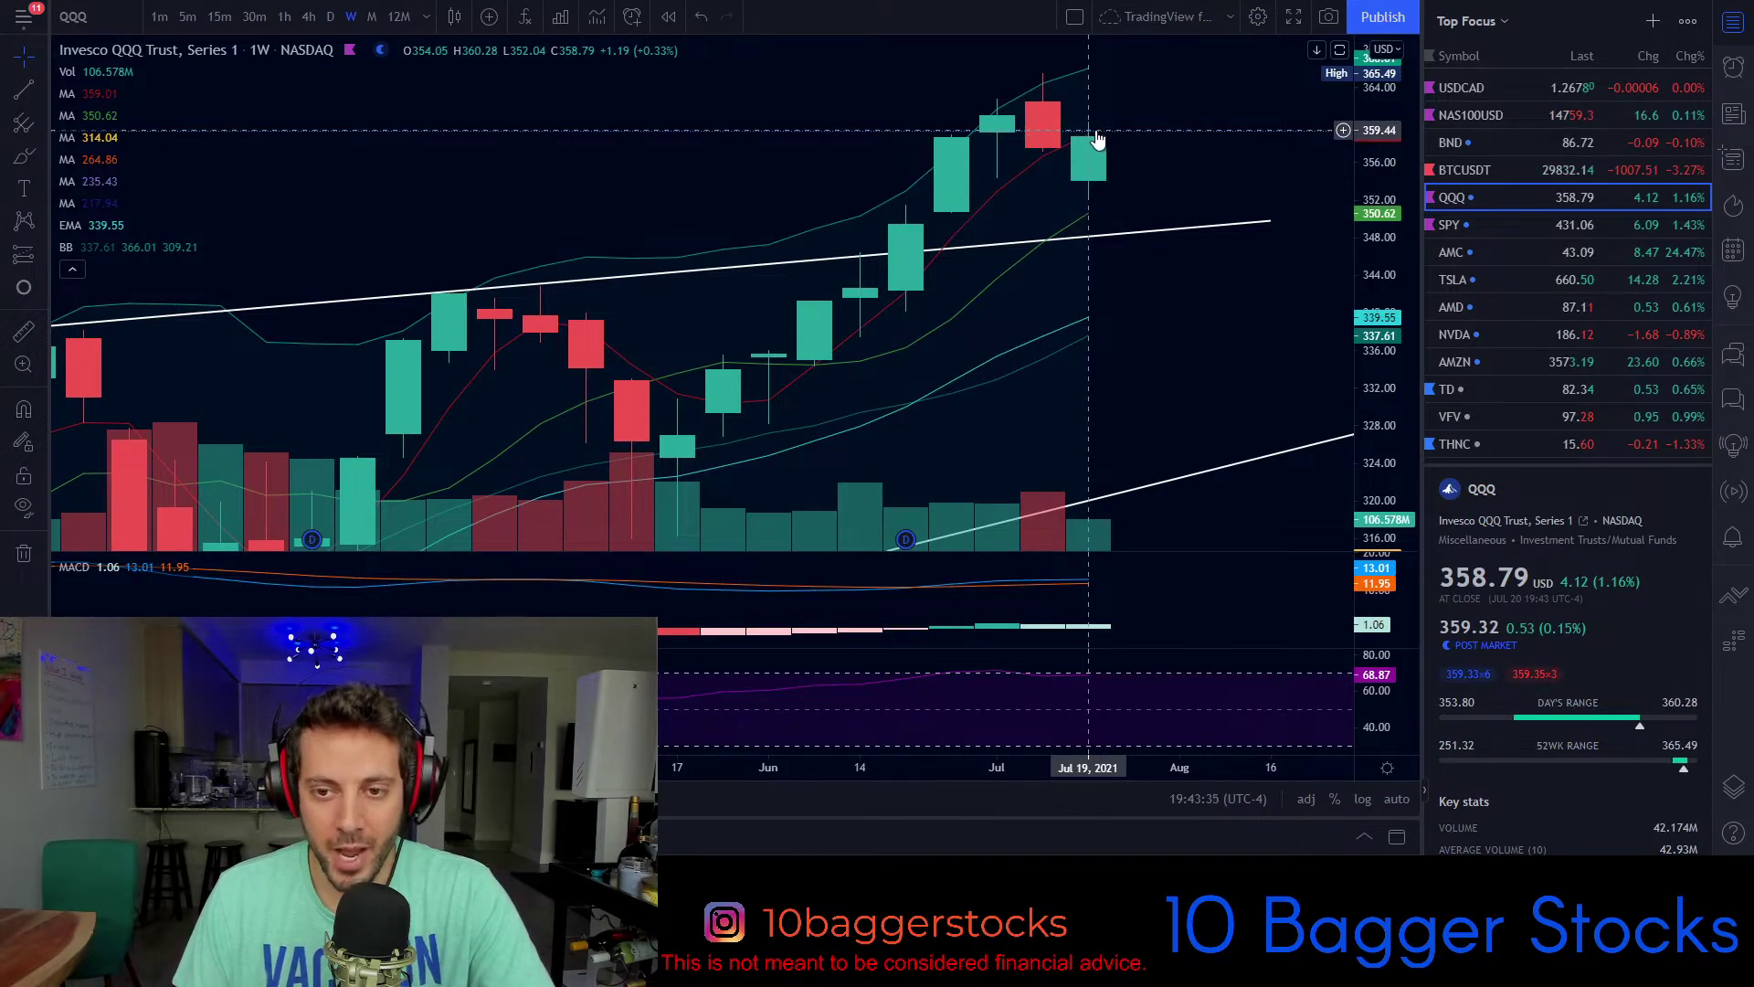
pyautogui.moveTo(1368, 164); pyautogui.dragTo(1374, 67)
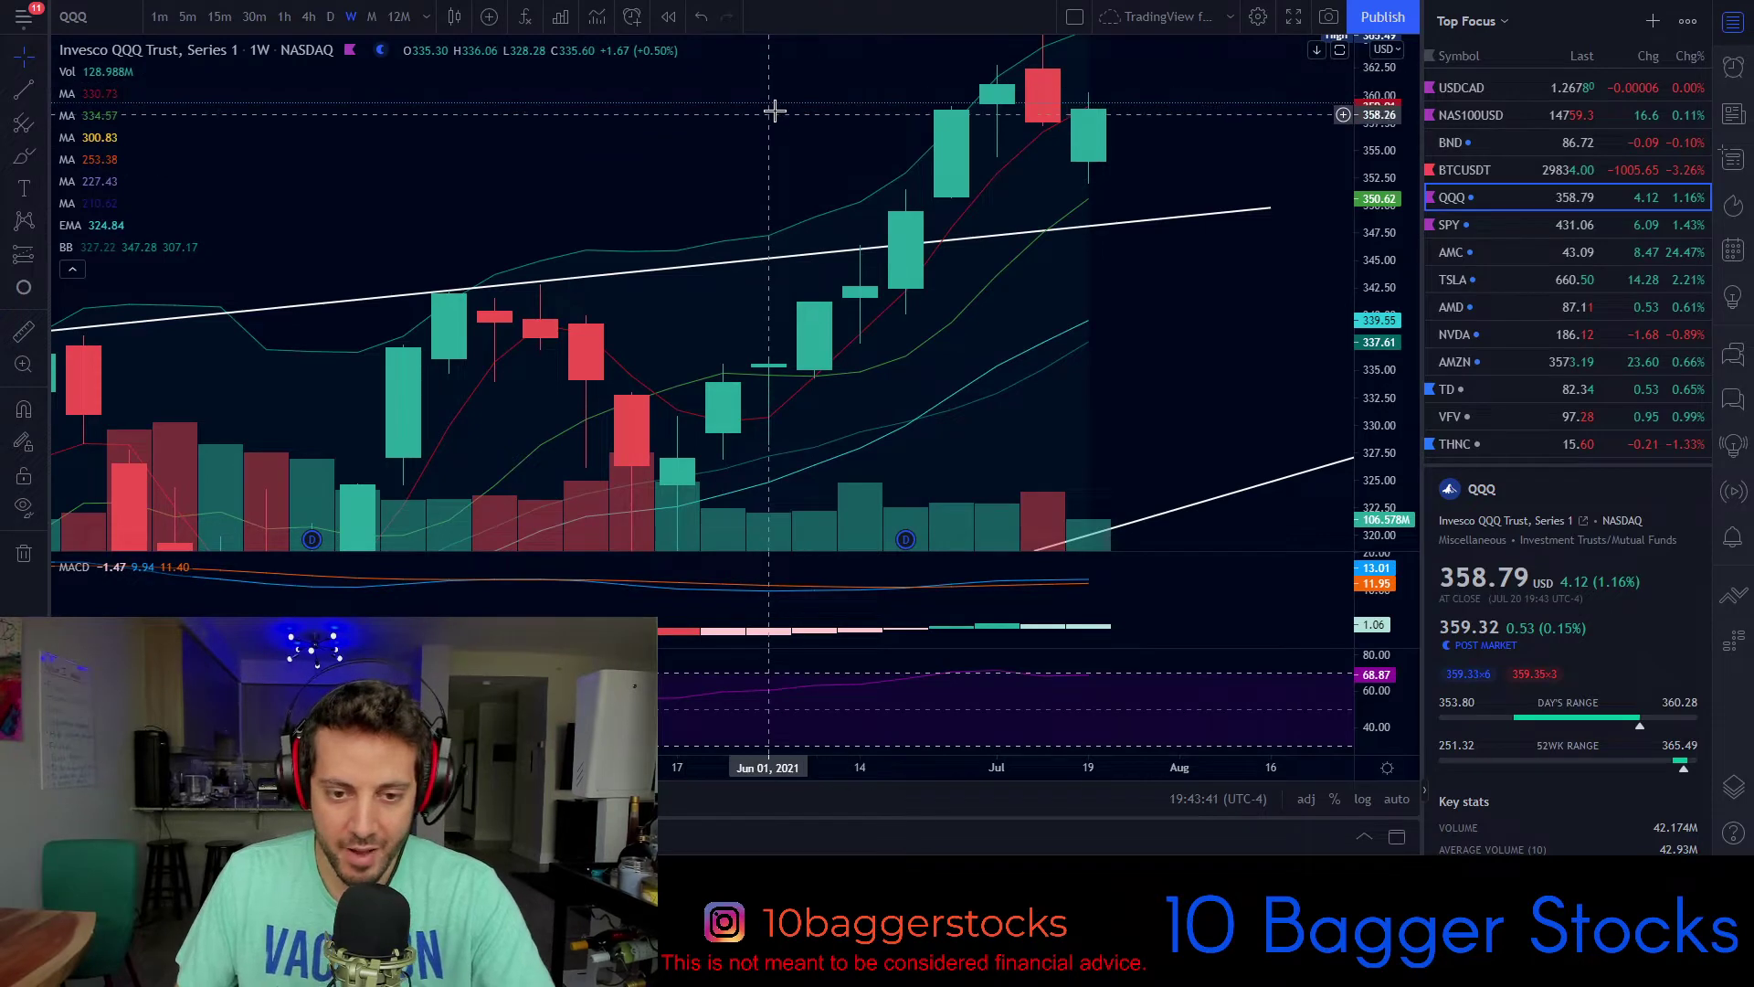
pyautogui.moveTo(1389, 166); pyautogui.dragTo(1389, 289)
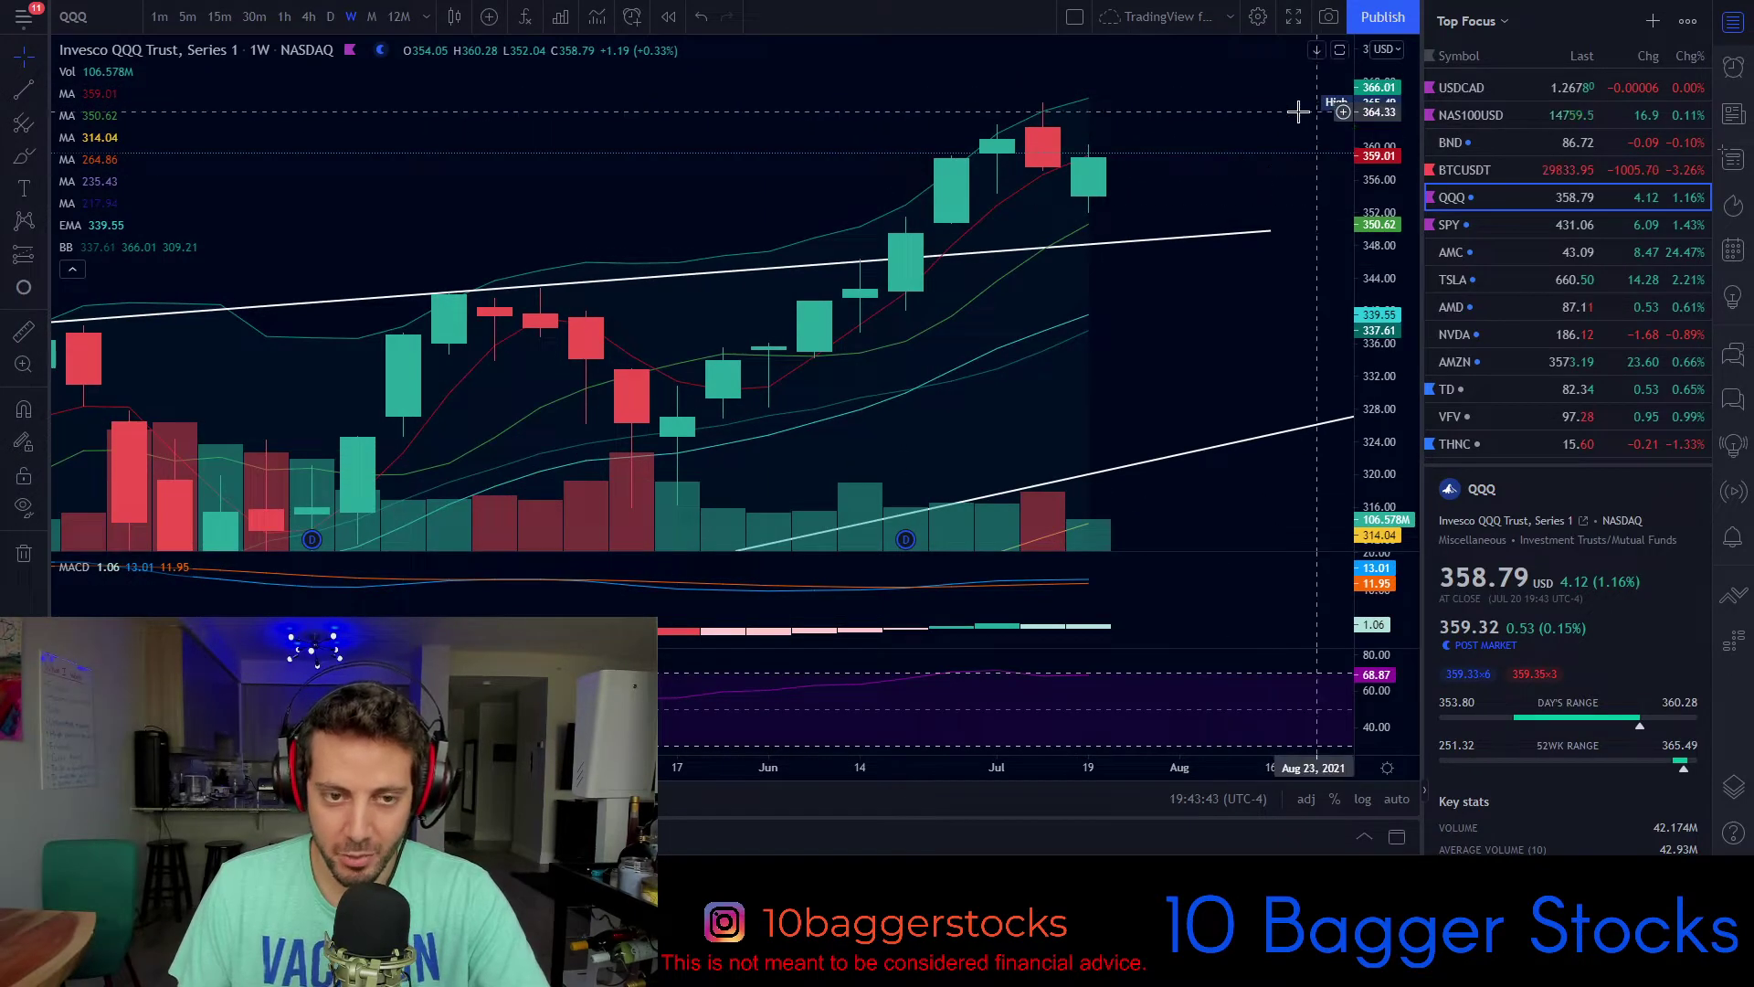
# Step: Return QQQ to the daily timeframe and examine the July candles against the moving averages and Bollinger Bands
pyautogui.click(334, 20)
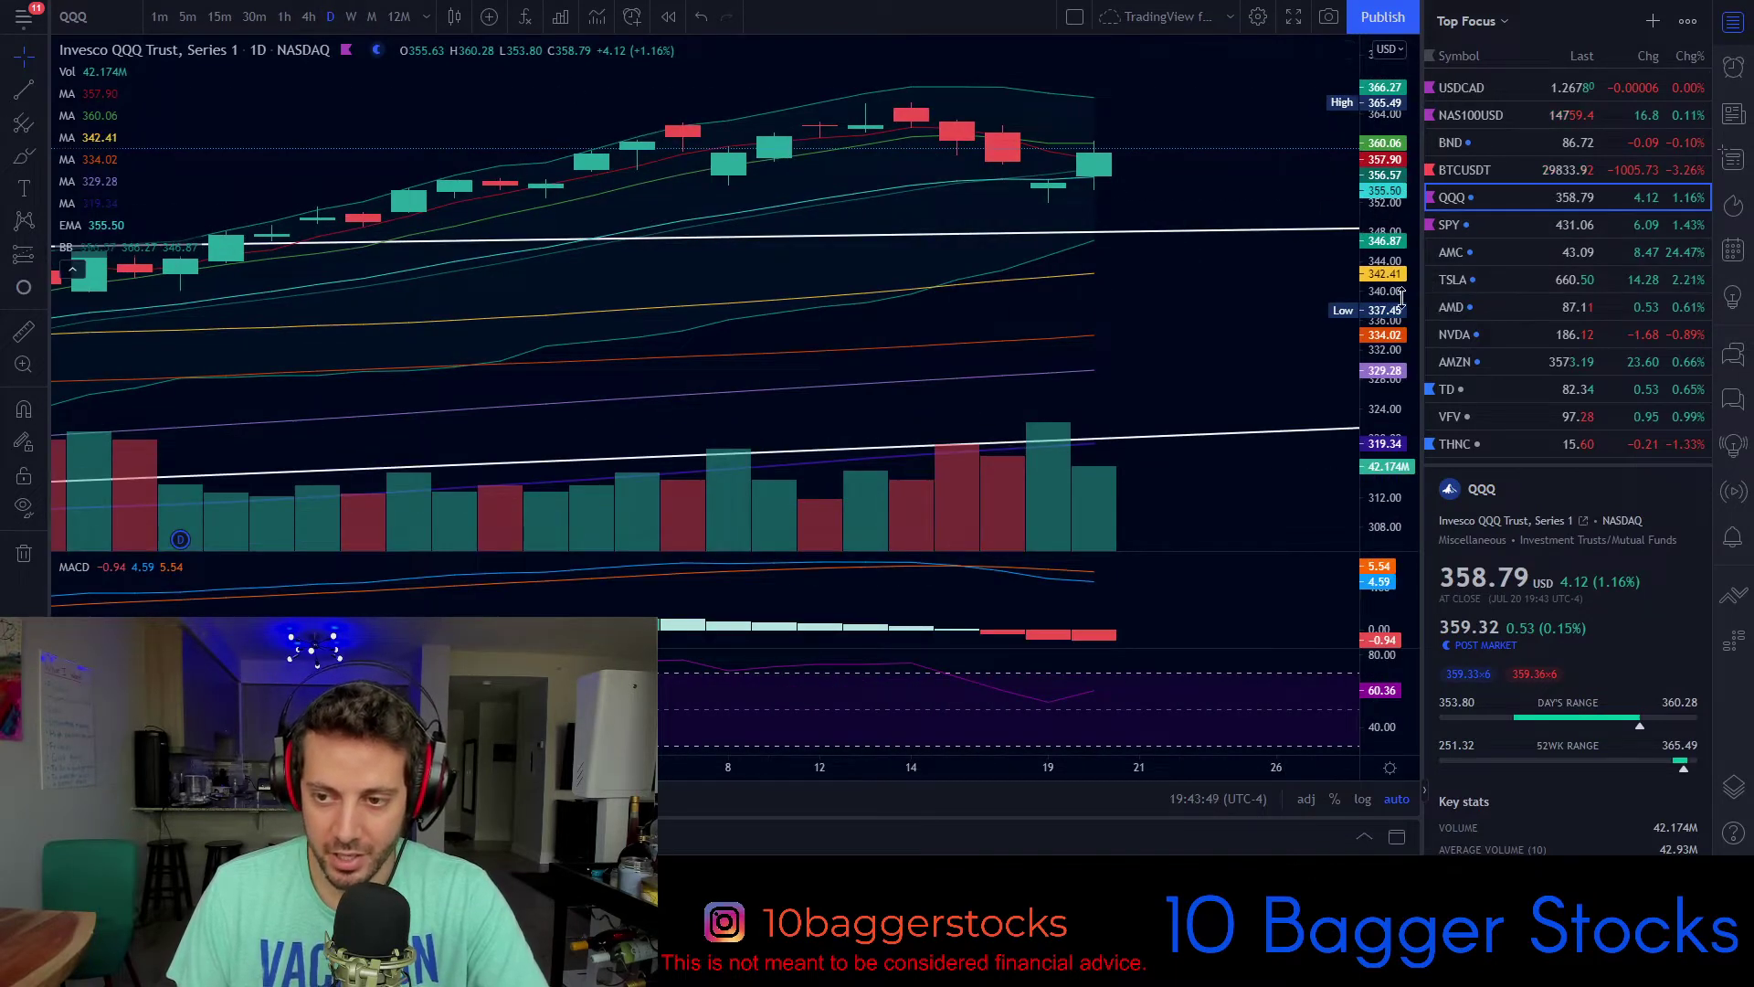
pyautogui.moveTo(1382, 315); pyautogui.dragTo(1379, 173)
pyautogui.moveTo(1213, 248); pyautogui.dragTo(1181, 470)
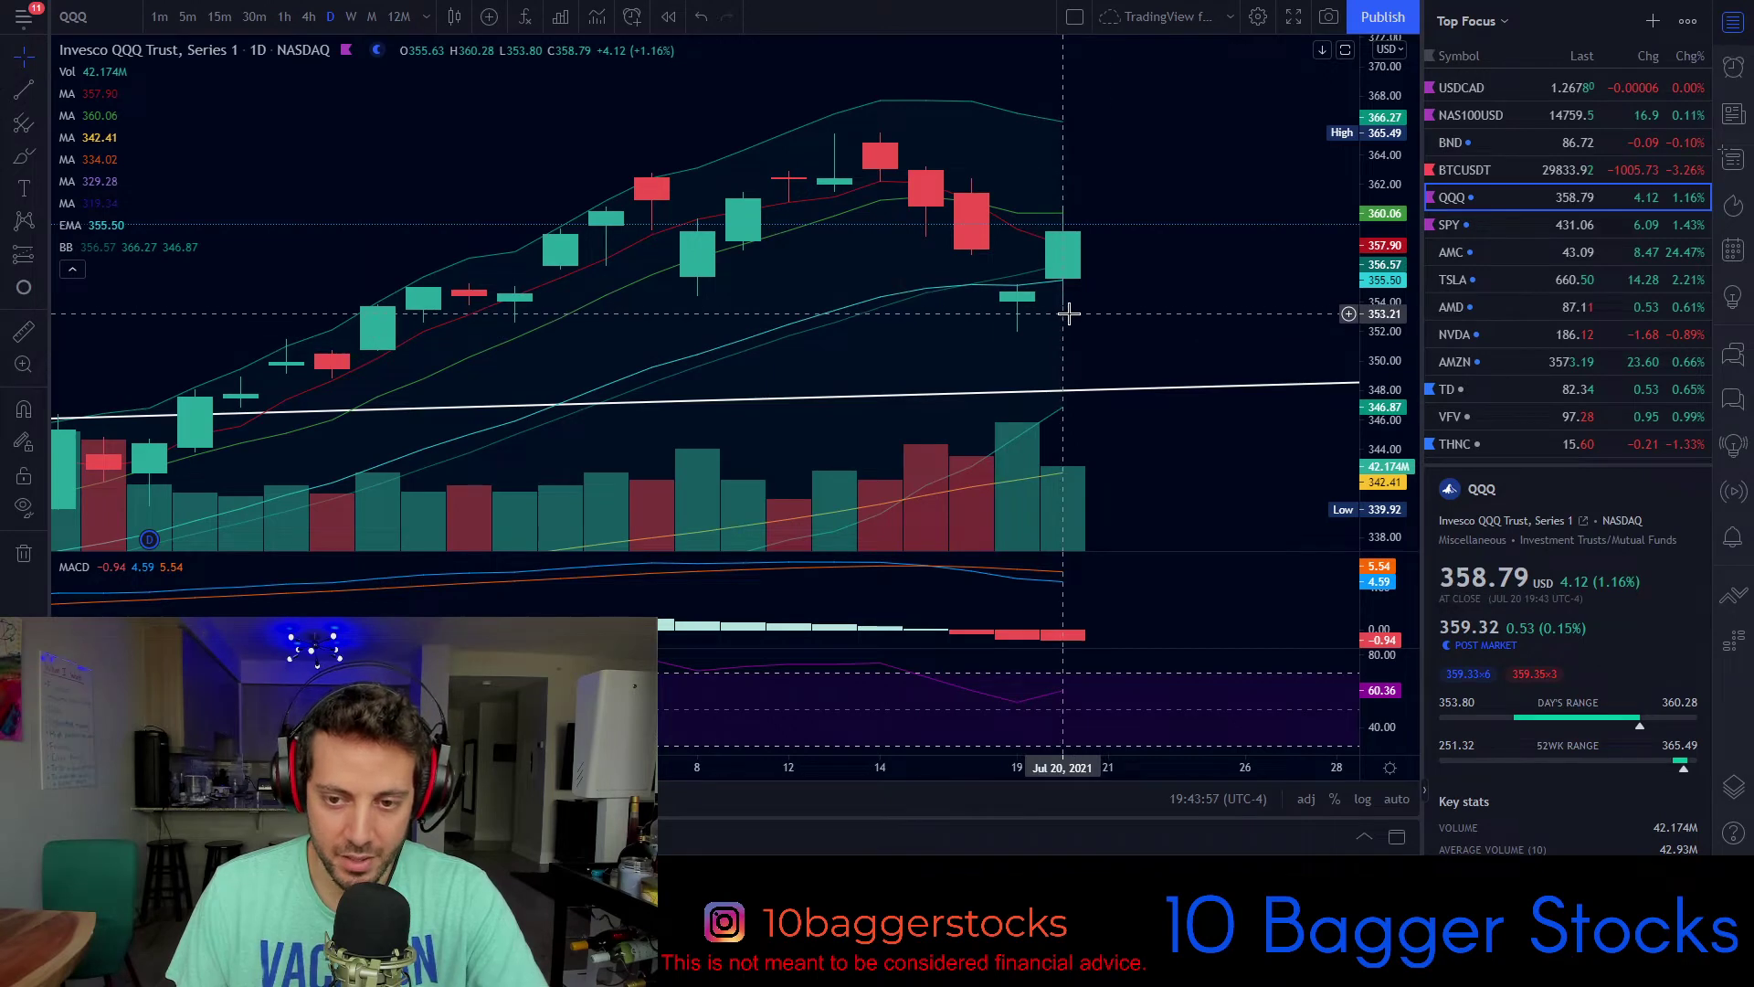
pyautogui.moveTo(1210, 283); pyautogui.dragTo(1192, 272)
pyautogui.moveTo(1390, 311); pyautogui.dragTo(1381, 182)
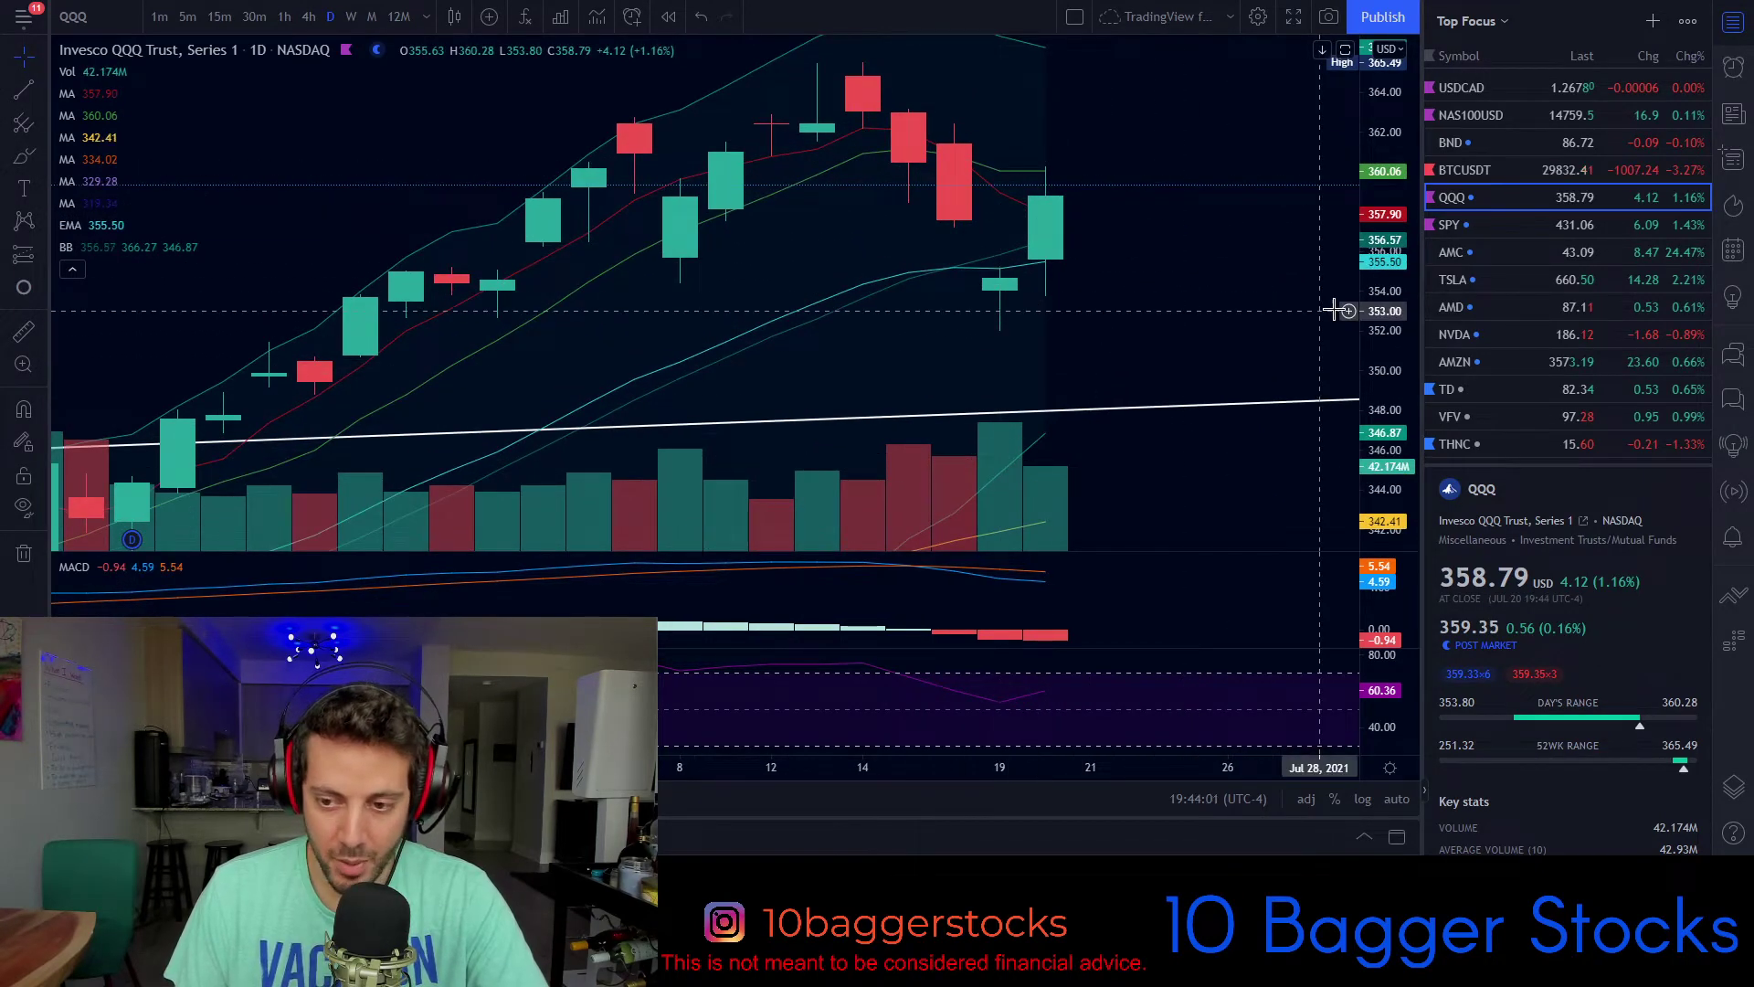
pyautogui.hscroll(-2, 1147, 265)
pyautogui.scroll(-3, 1233, 263)
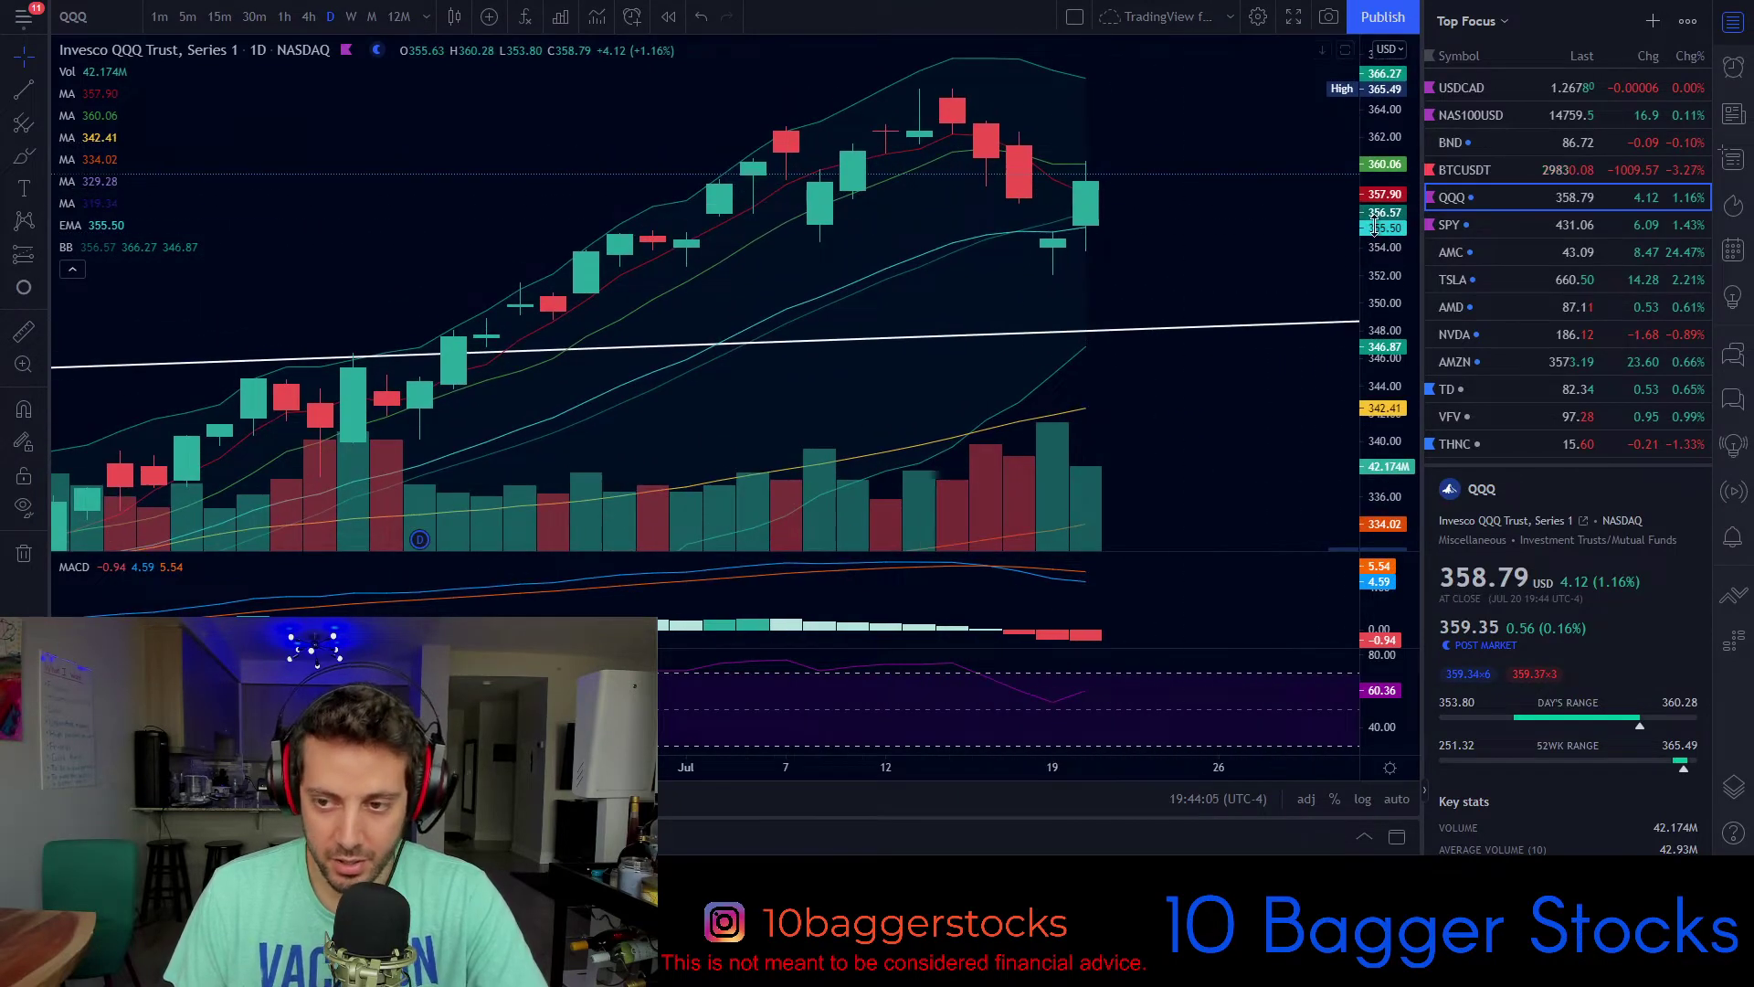
pyautogui.moveTo(1378, 224); pyautogui.dragTo(1247, 249)
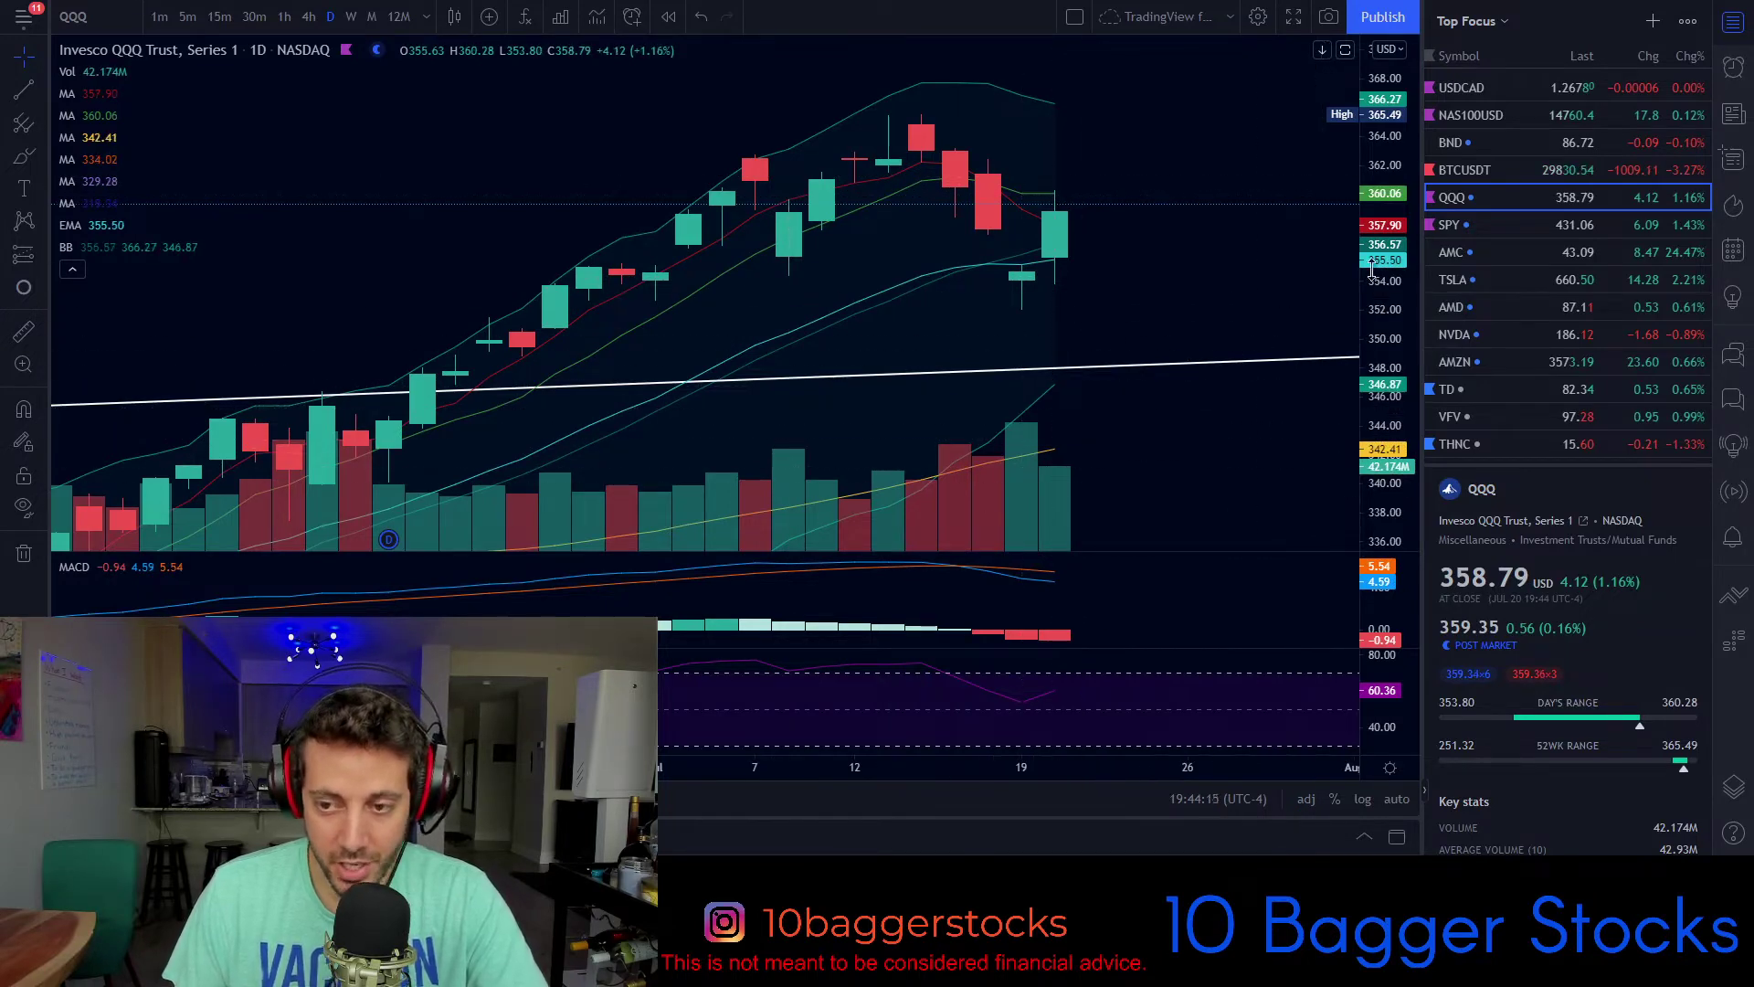
pyautogui.moveTo(1372, 270); pyautogui.dragTo(1372, 327)
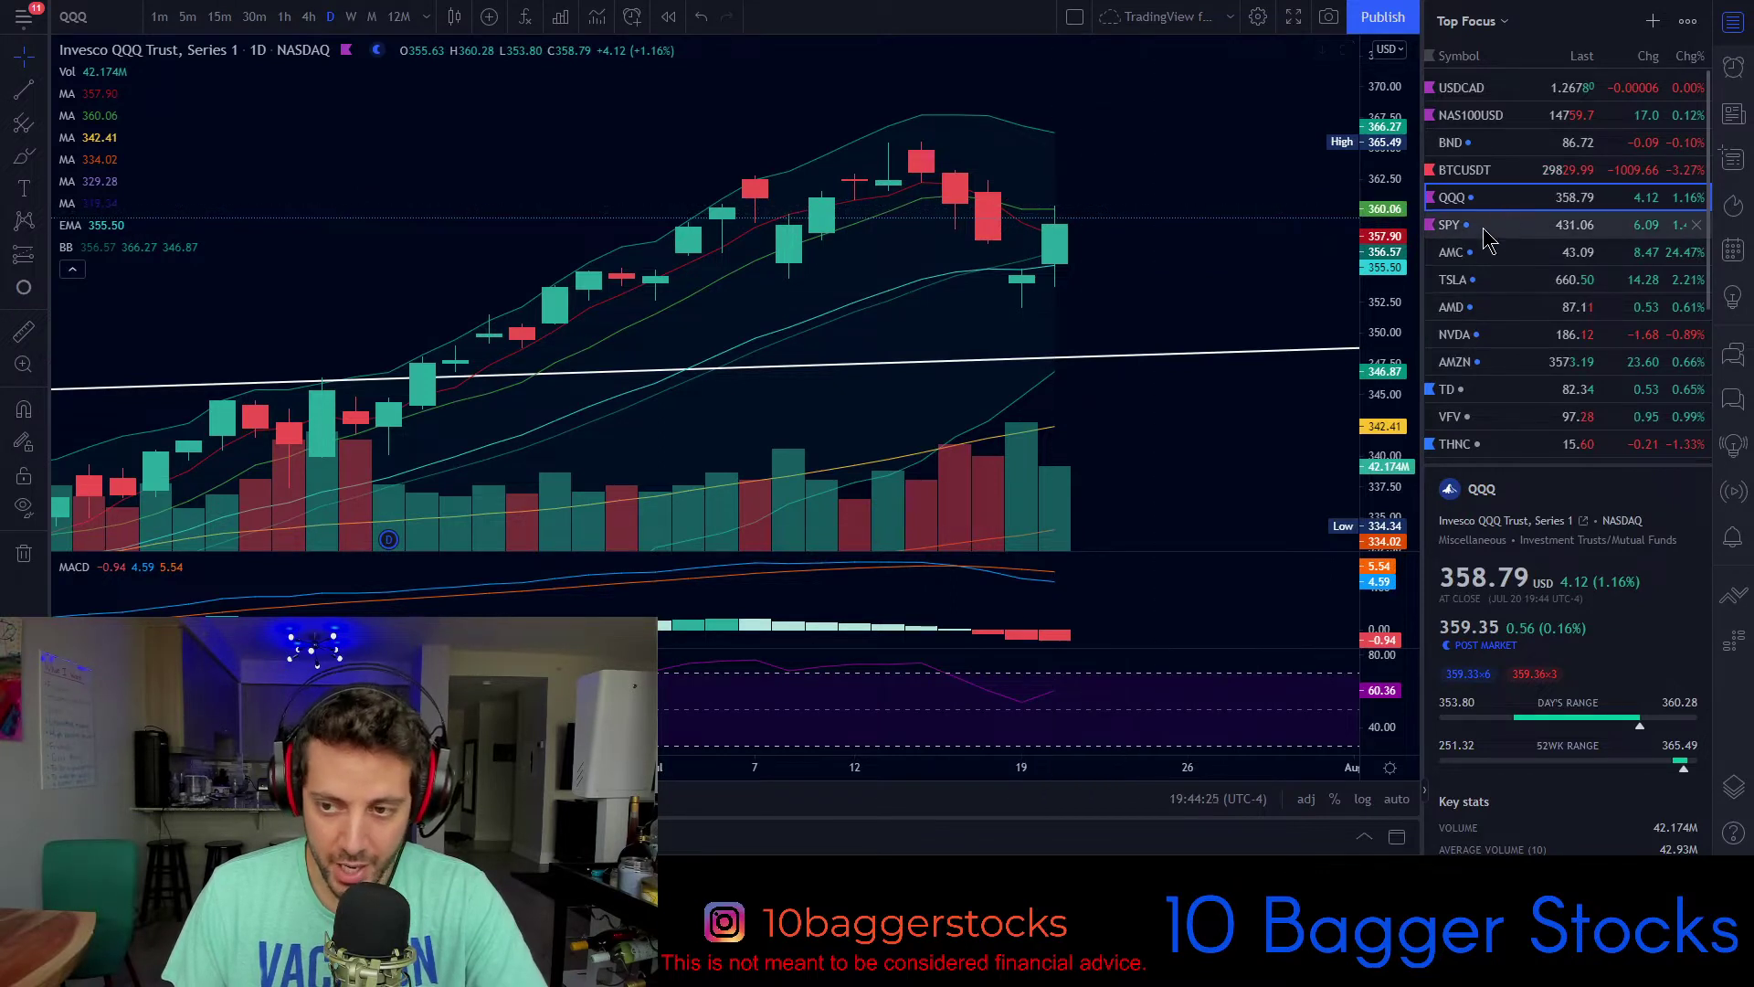
pyautogui.moveTo(1401, 242); pyautogui.dragTo(1389, 112)
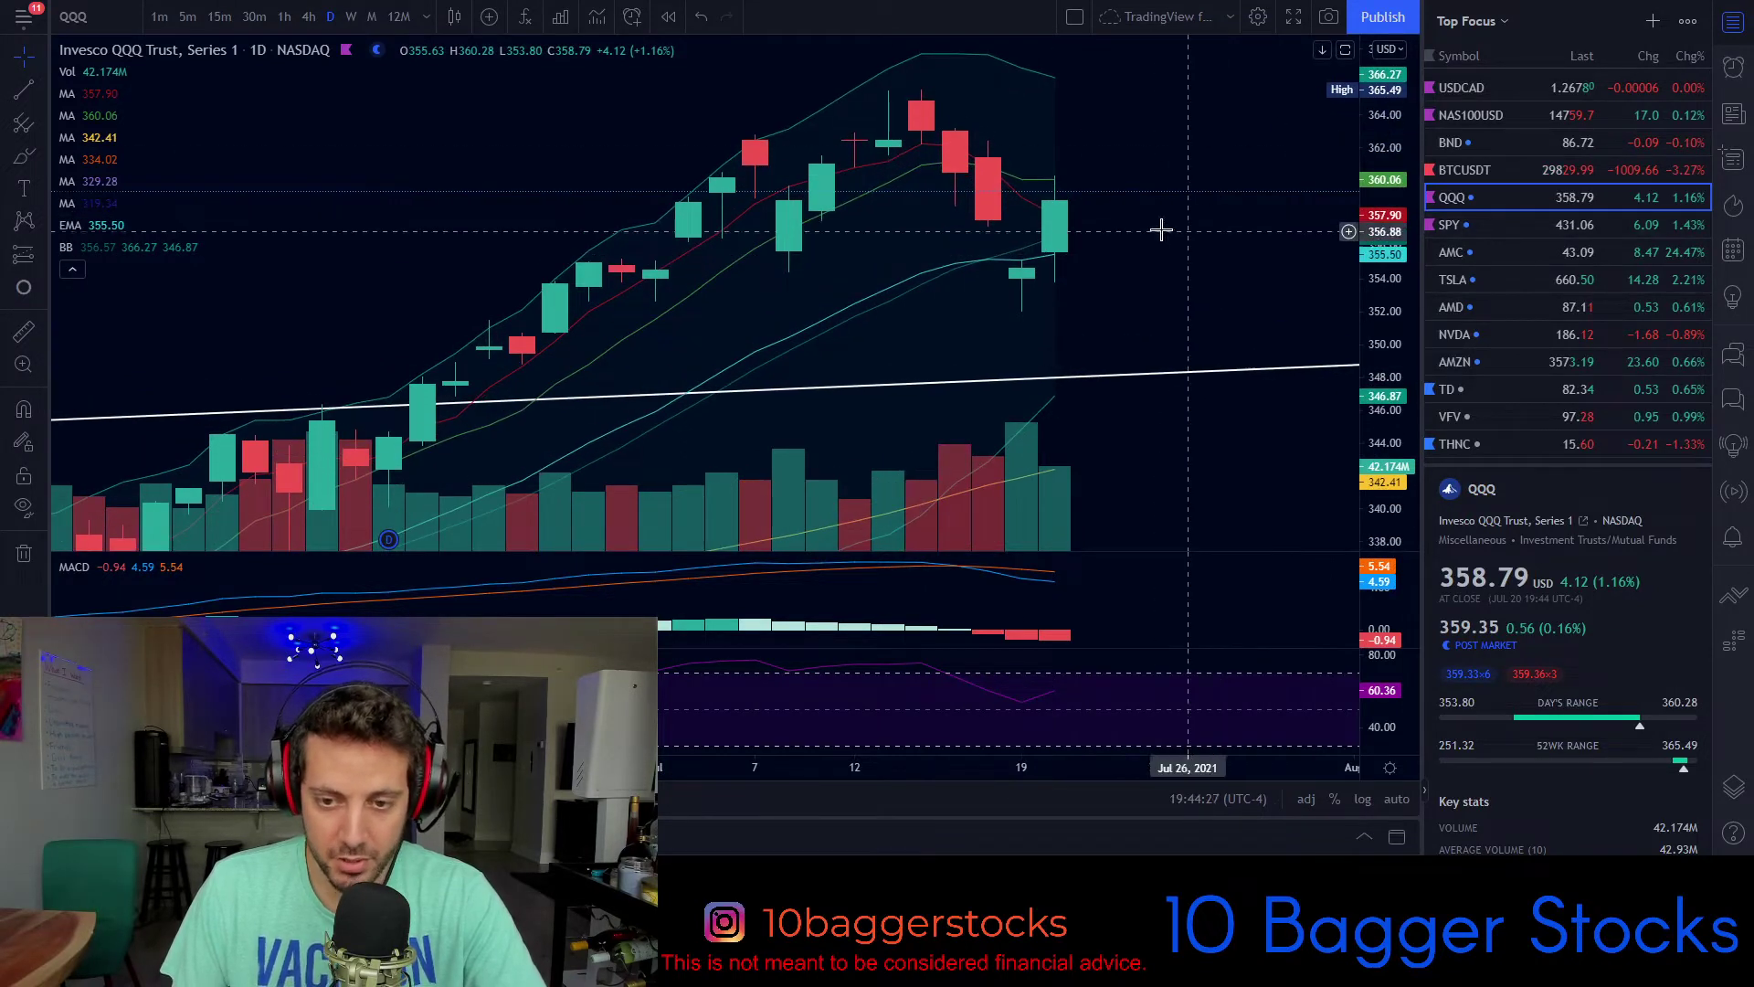
pyautogui.moveTo(1163, 228); pyautogui.dragTo(963, 274)
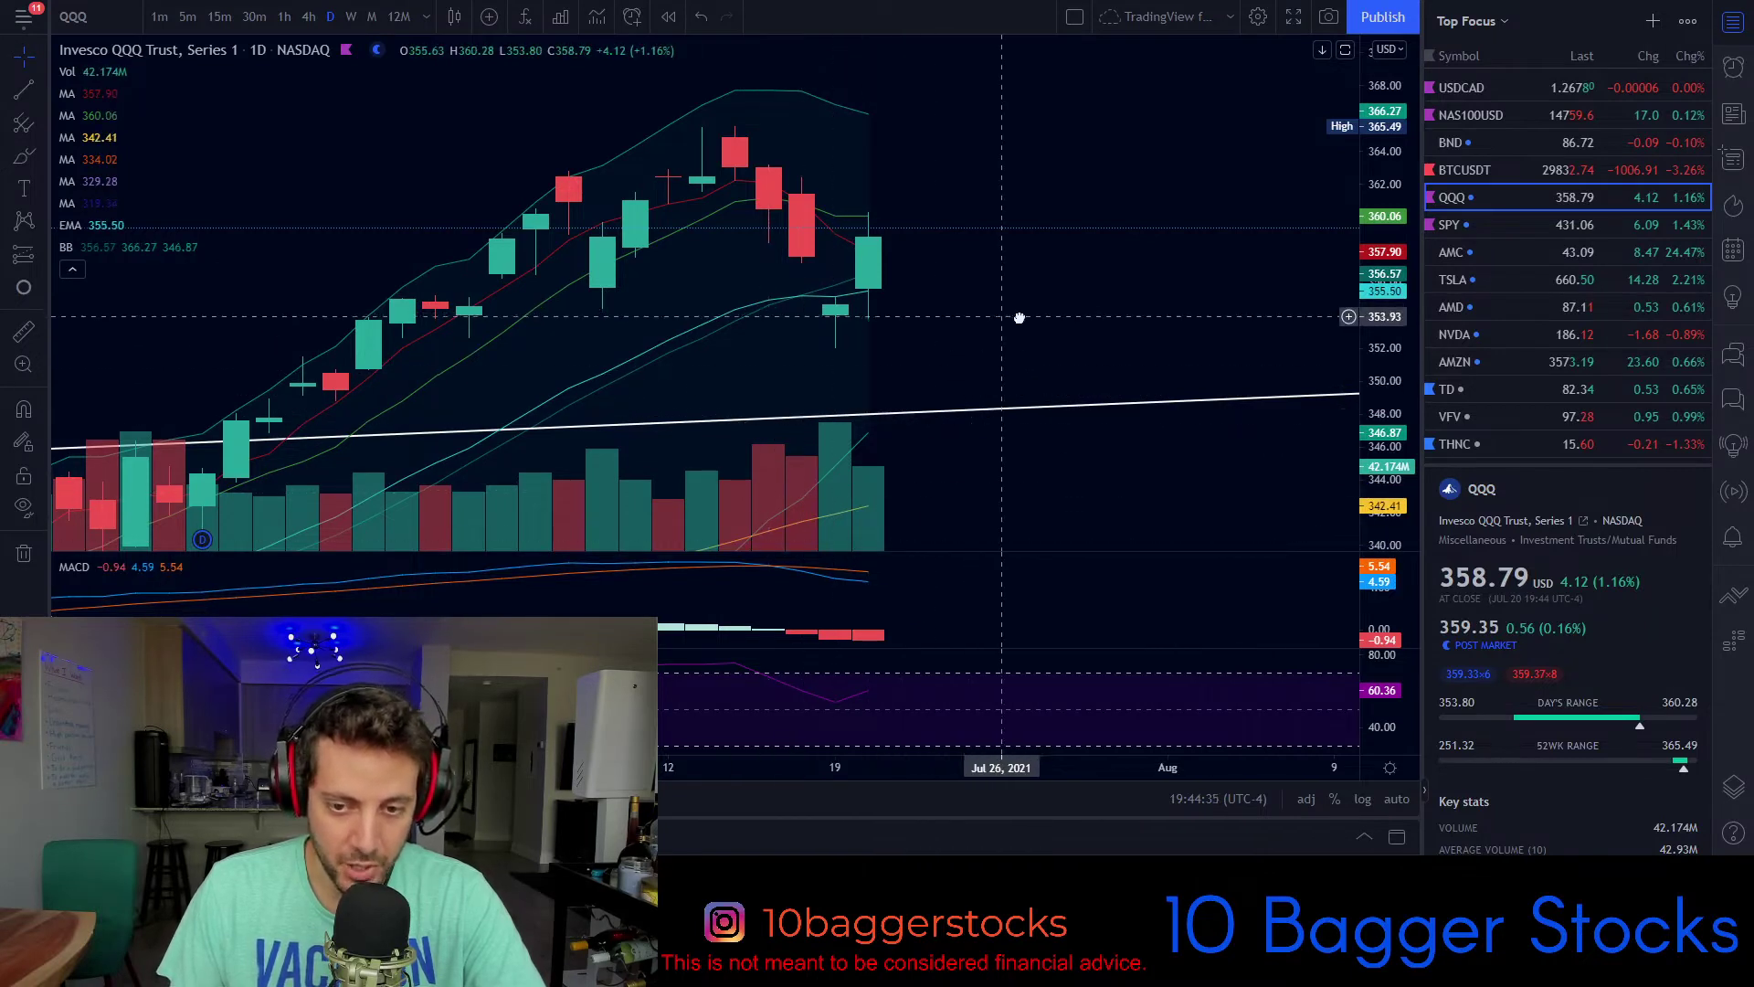
pyautogui.moveTo(1018, 317); pyautogui.dragTo(1084, 311)
pyautogui.moveTo(1380, 272); pyautogui.dragTo(1378, 313)
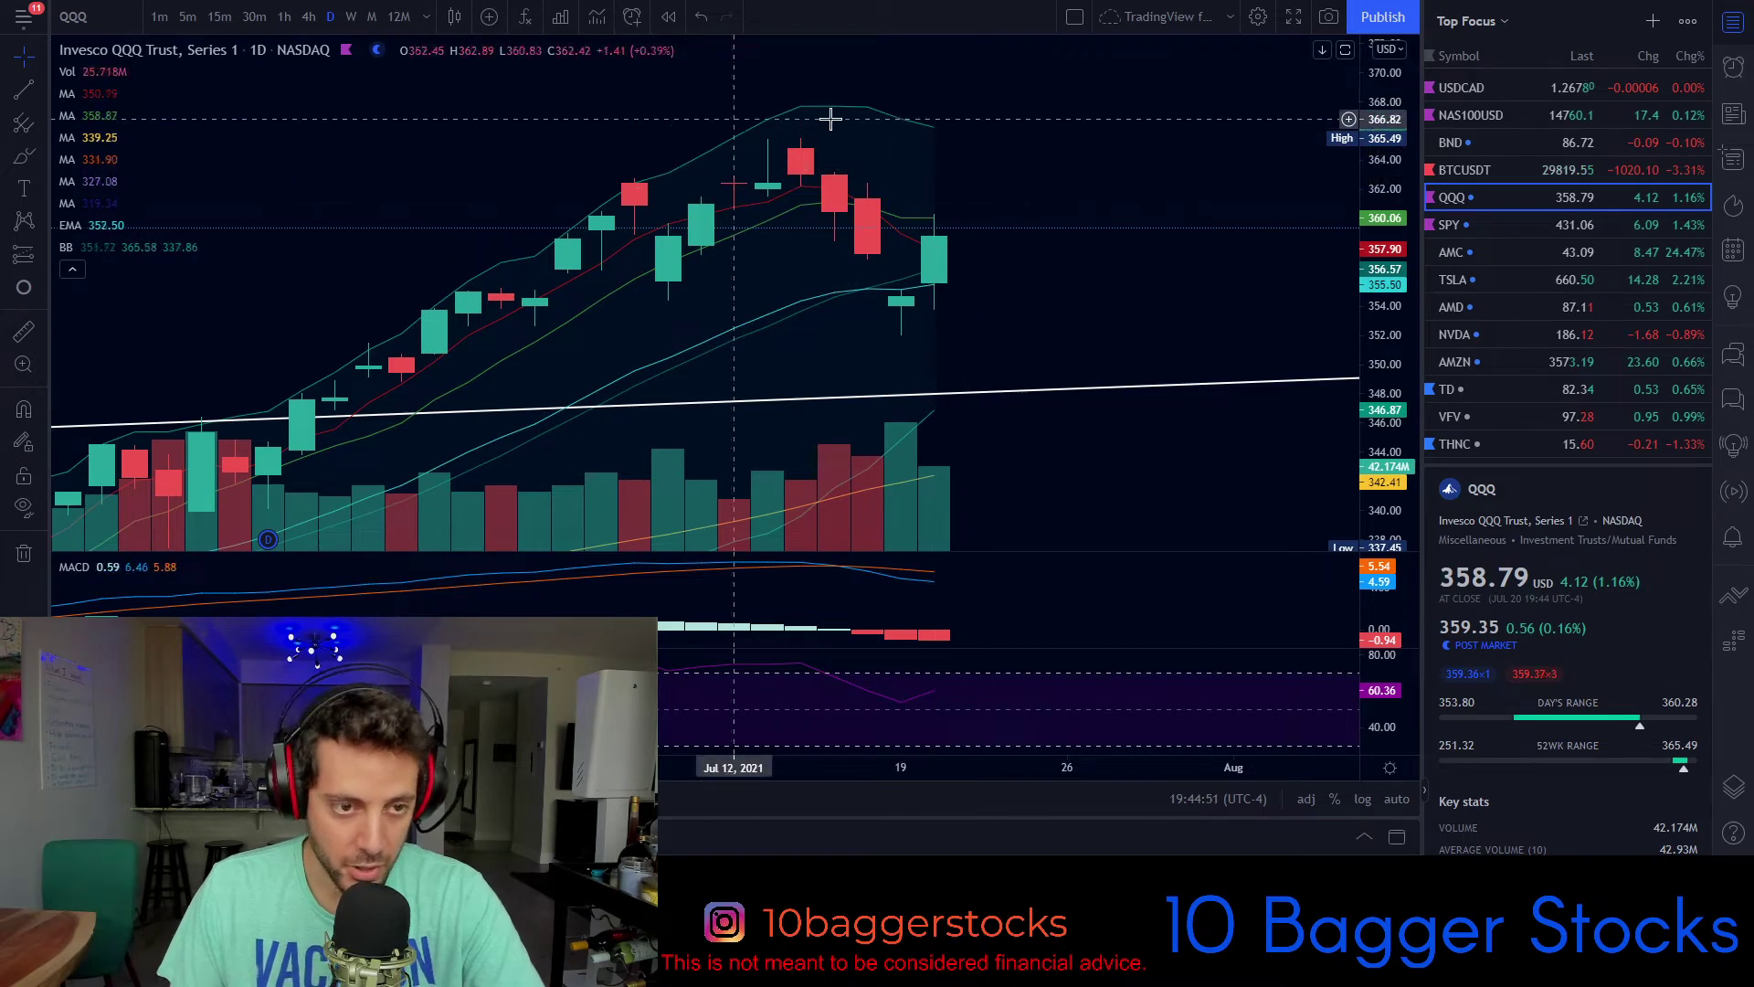
pyautogui.moveTo(1097, 111); pyautogui.dragTo(1198, 110)
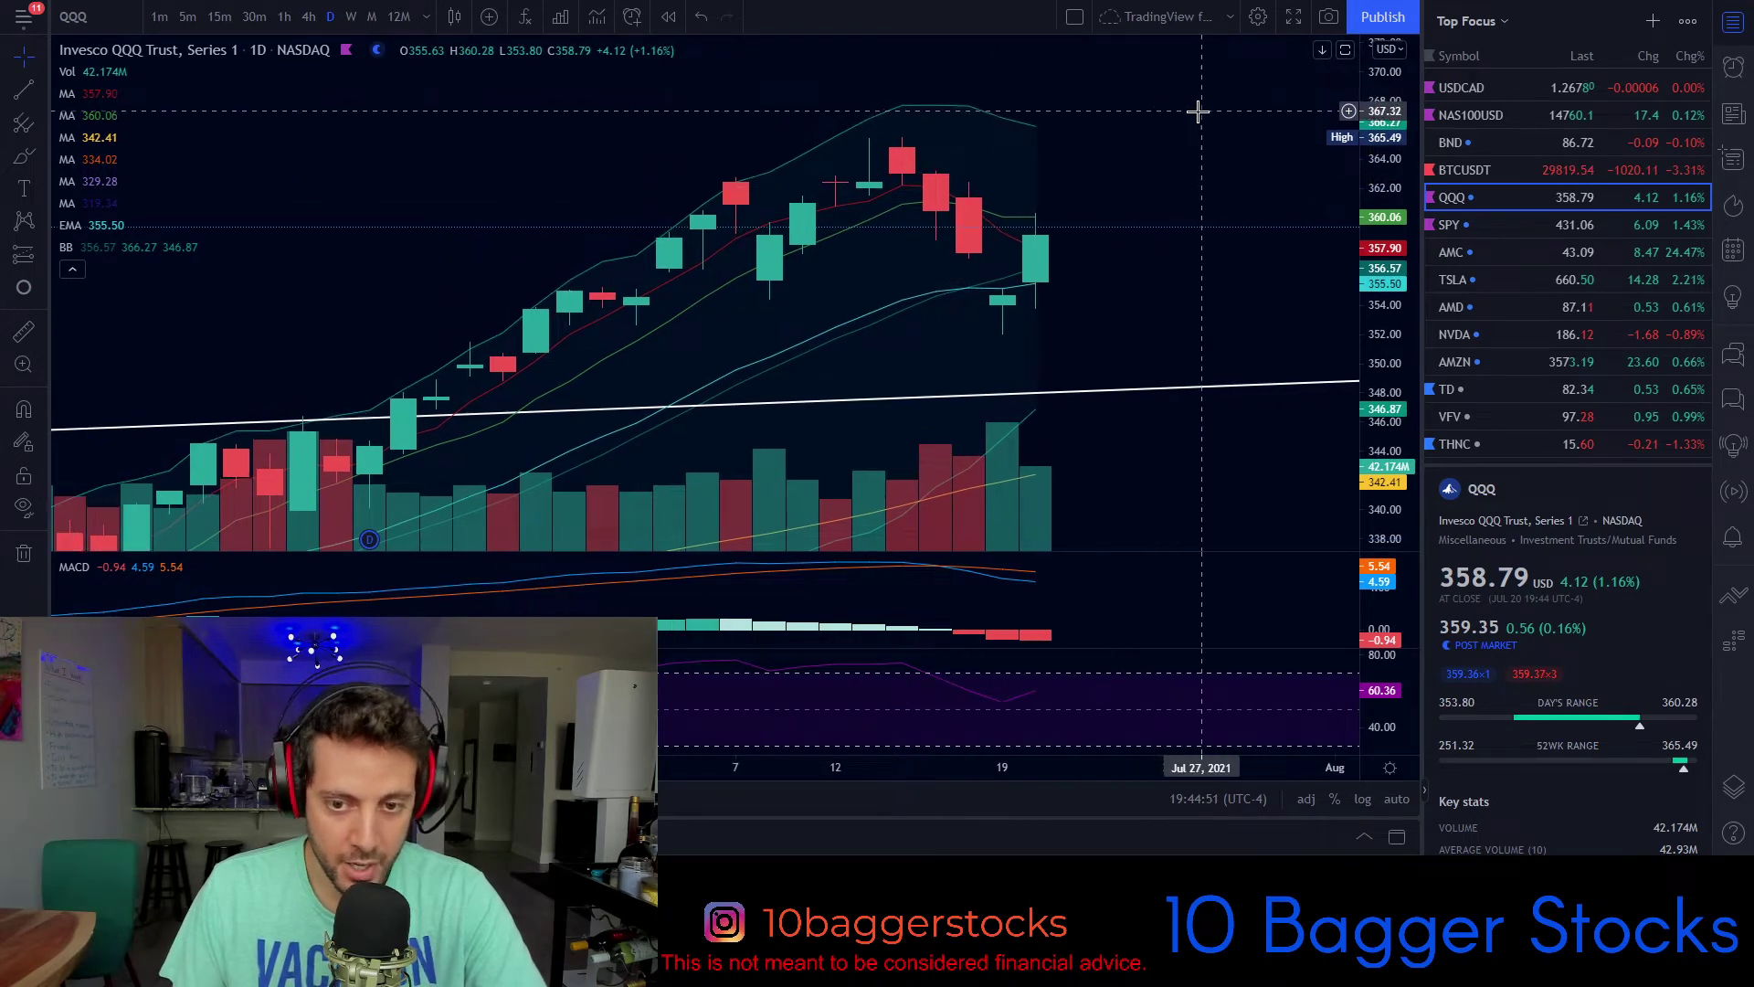
# Step: Show QQQ on the weekly timeframe again and examine the longer price history around both white trend lines
pyautogui.click(352, 19)
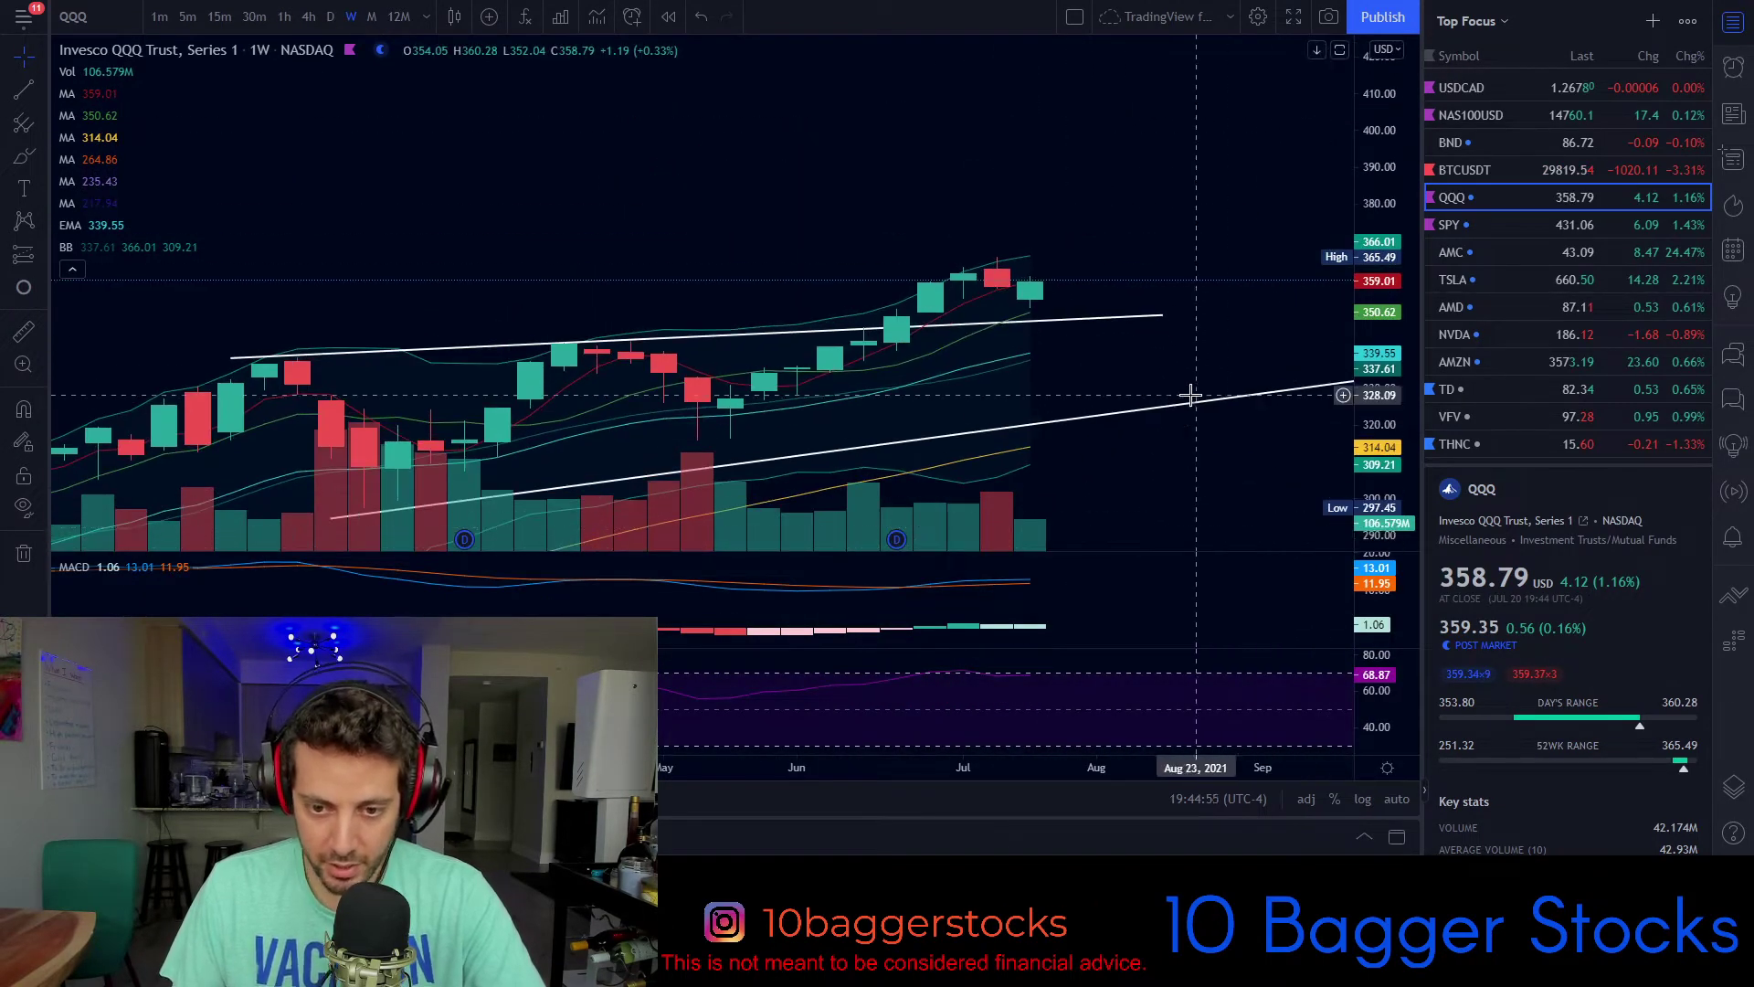
pyautogui.scroll(-3, 1190, 395)
pyautogui.moveTo(1197, 435); pyautogui.dragTo(1082, 422)
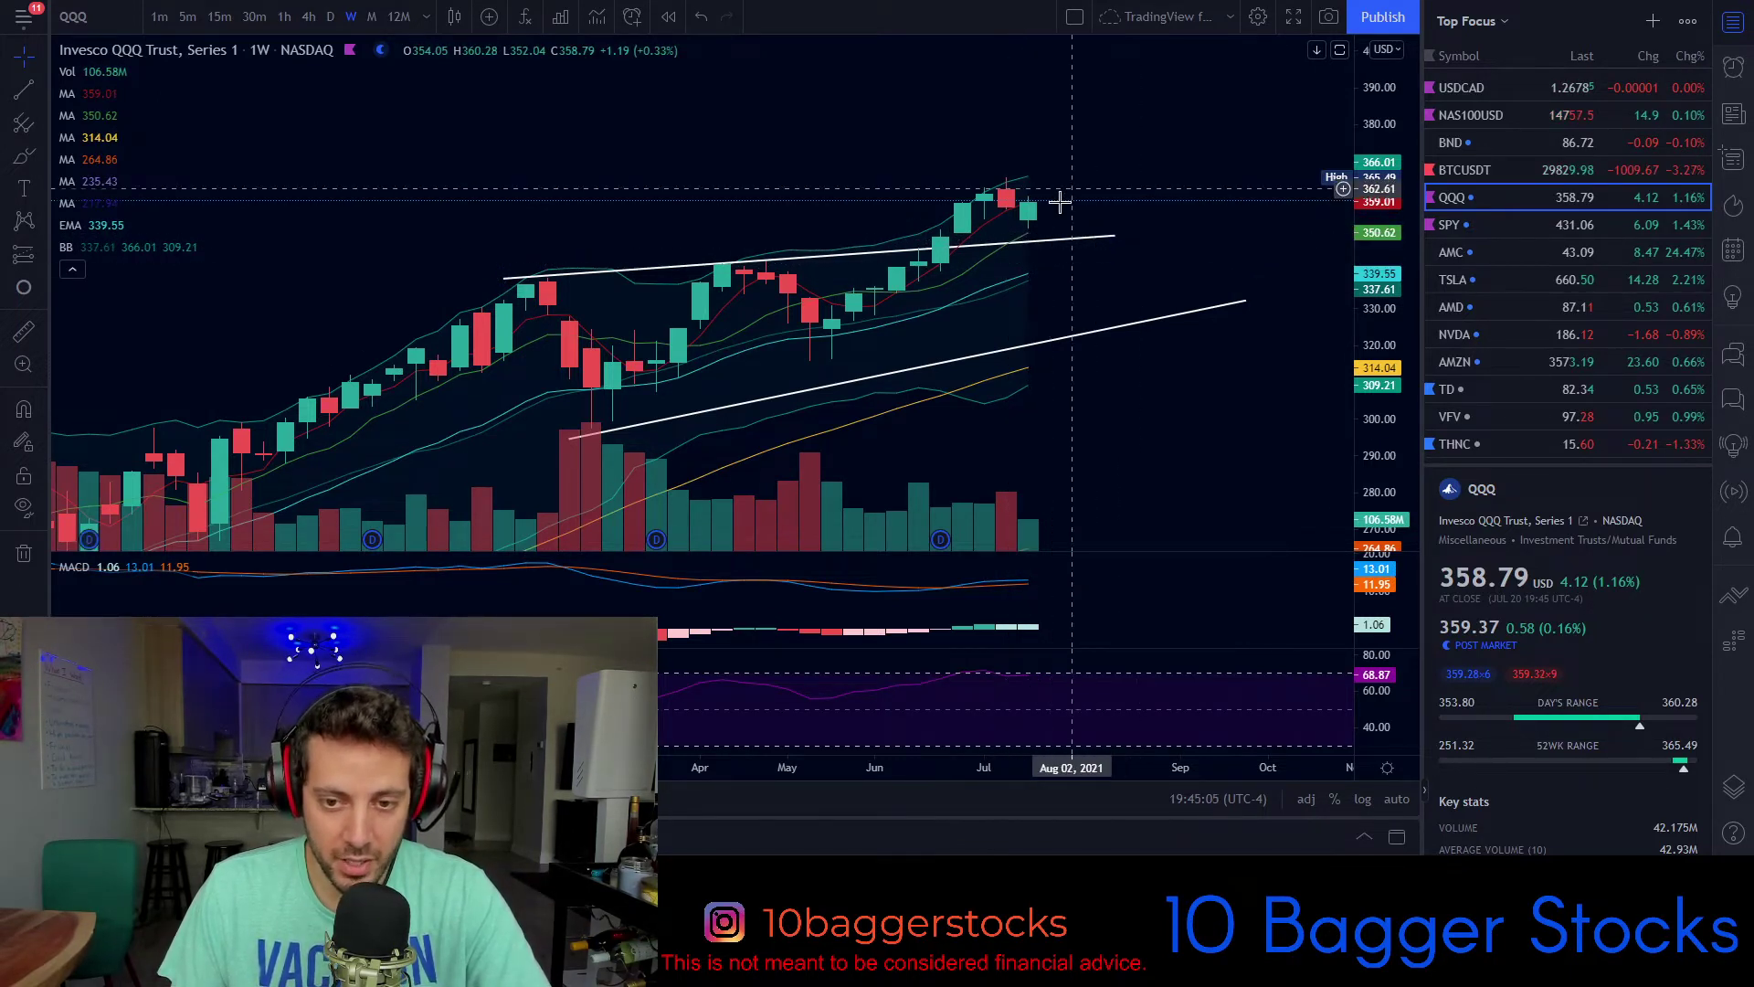
pyautogui.moveTo(1381, 279); pyautogui.dragTo(1381, 173)
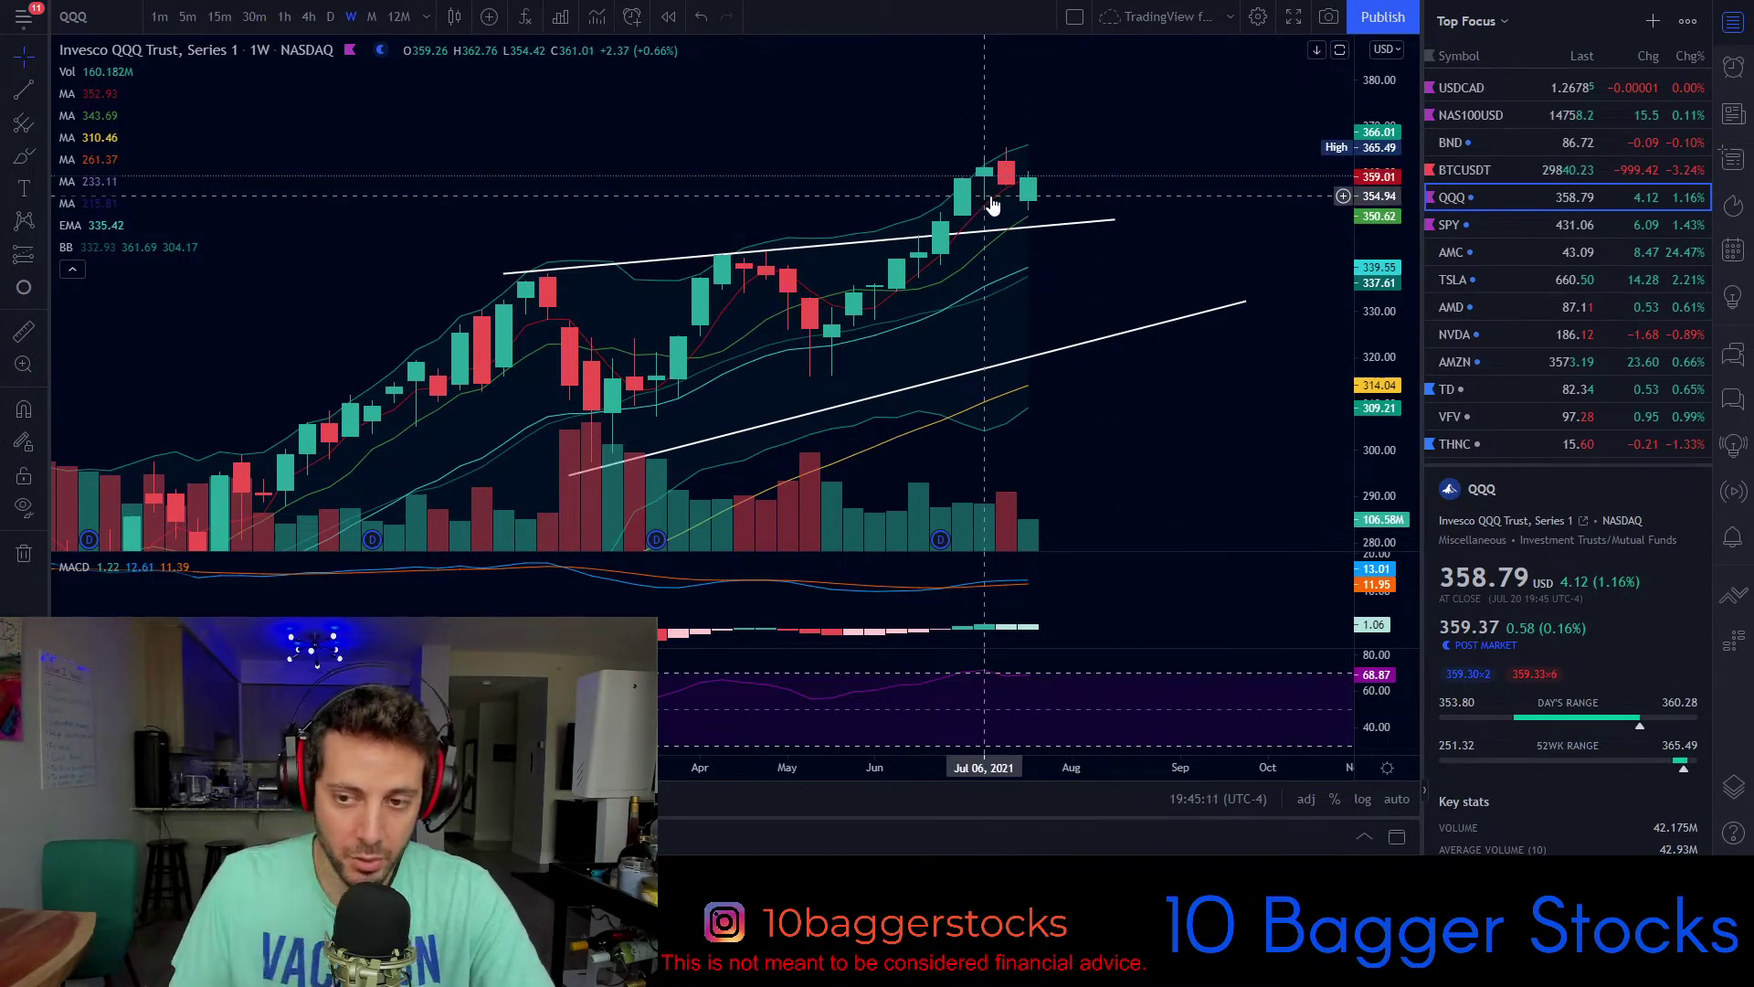
pyautogui.scroll(-4, 1238, 183)
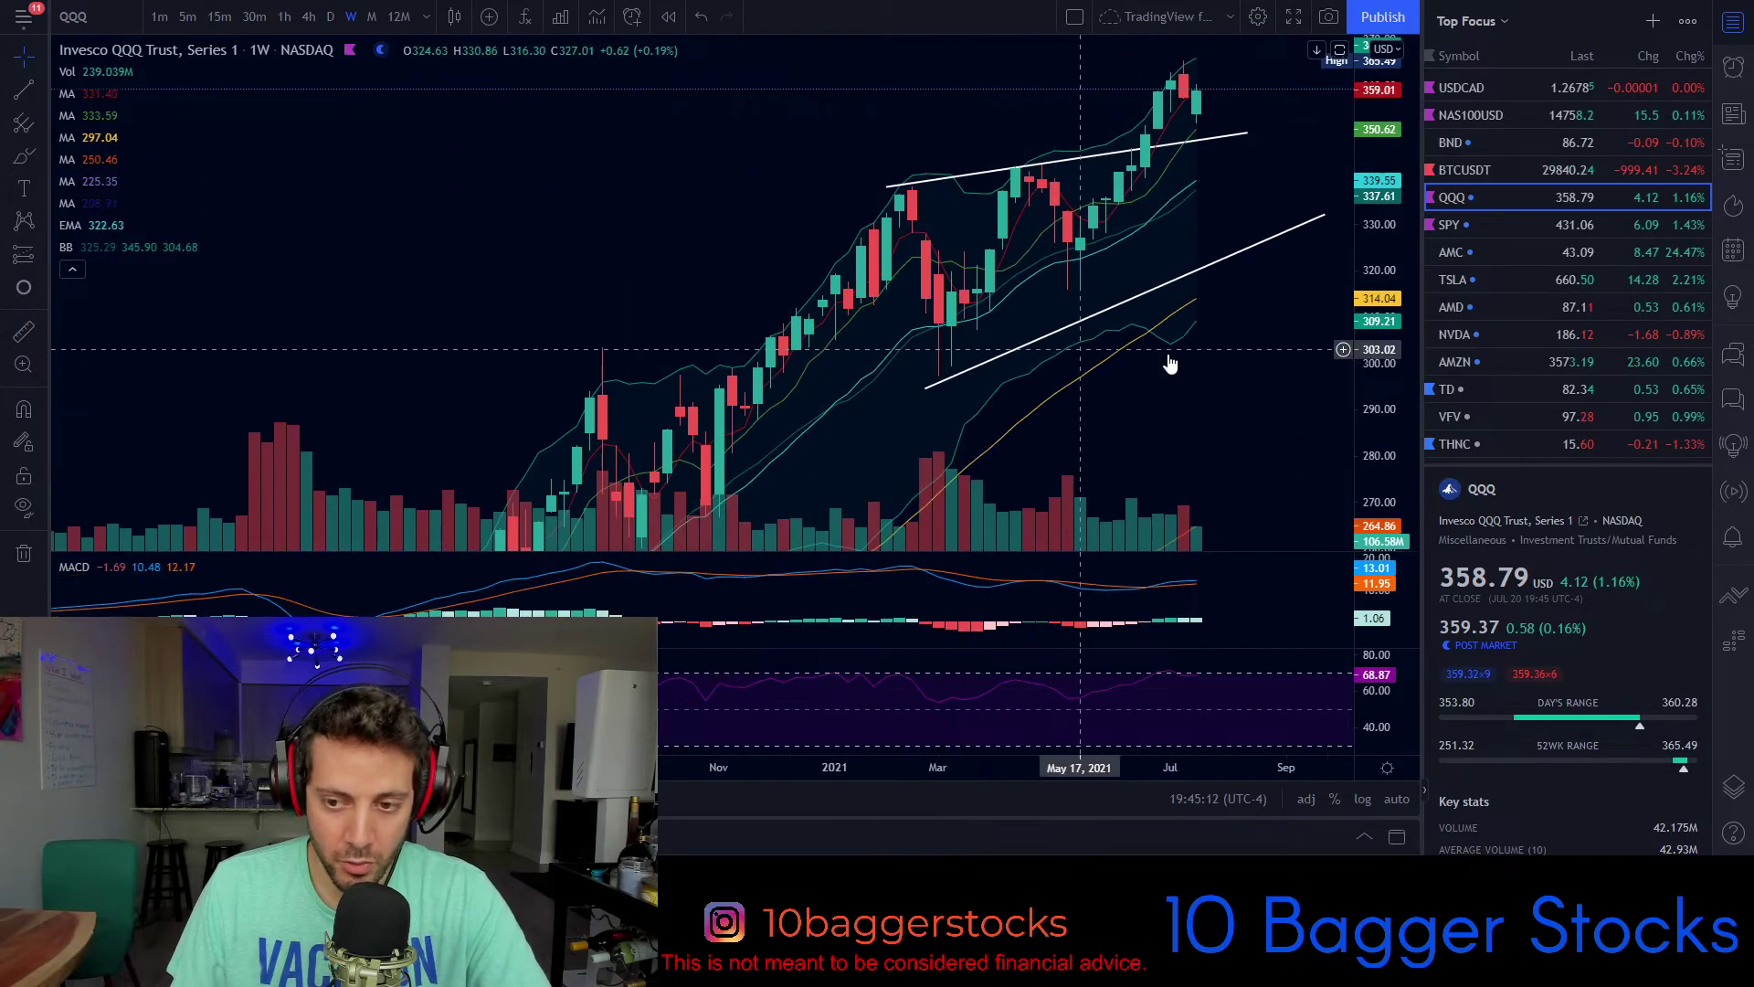
# Step: Open the SPY weekly chart and examine its long-term uptrend and recent candles against the moving averages
pyautogui.click(1479, 225)
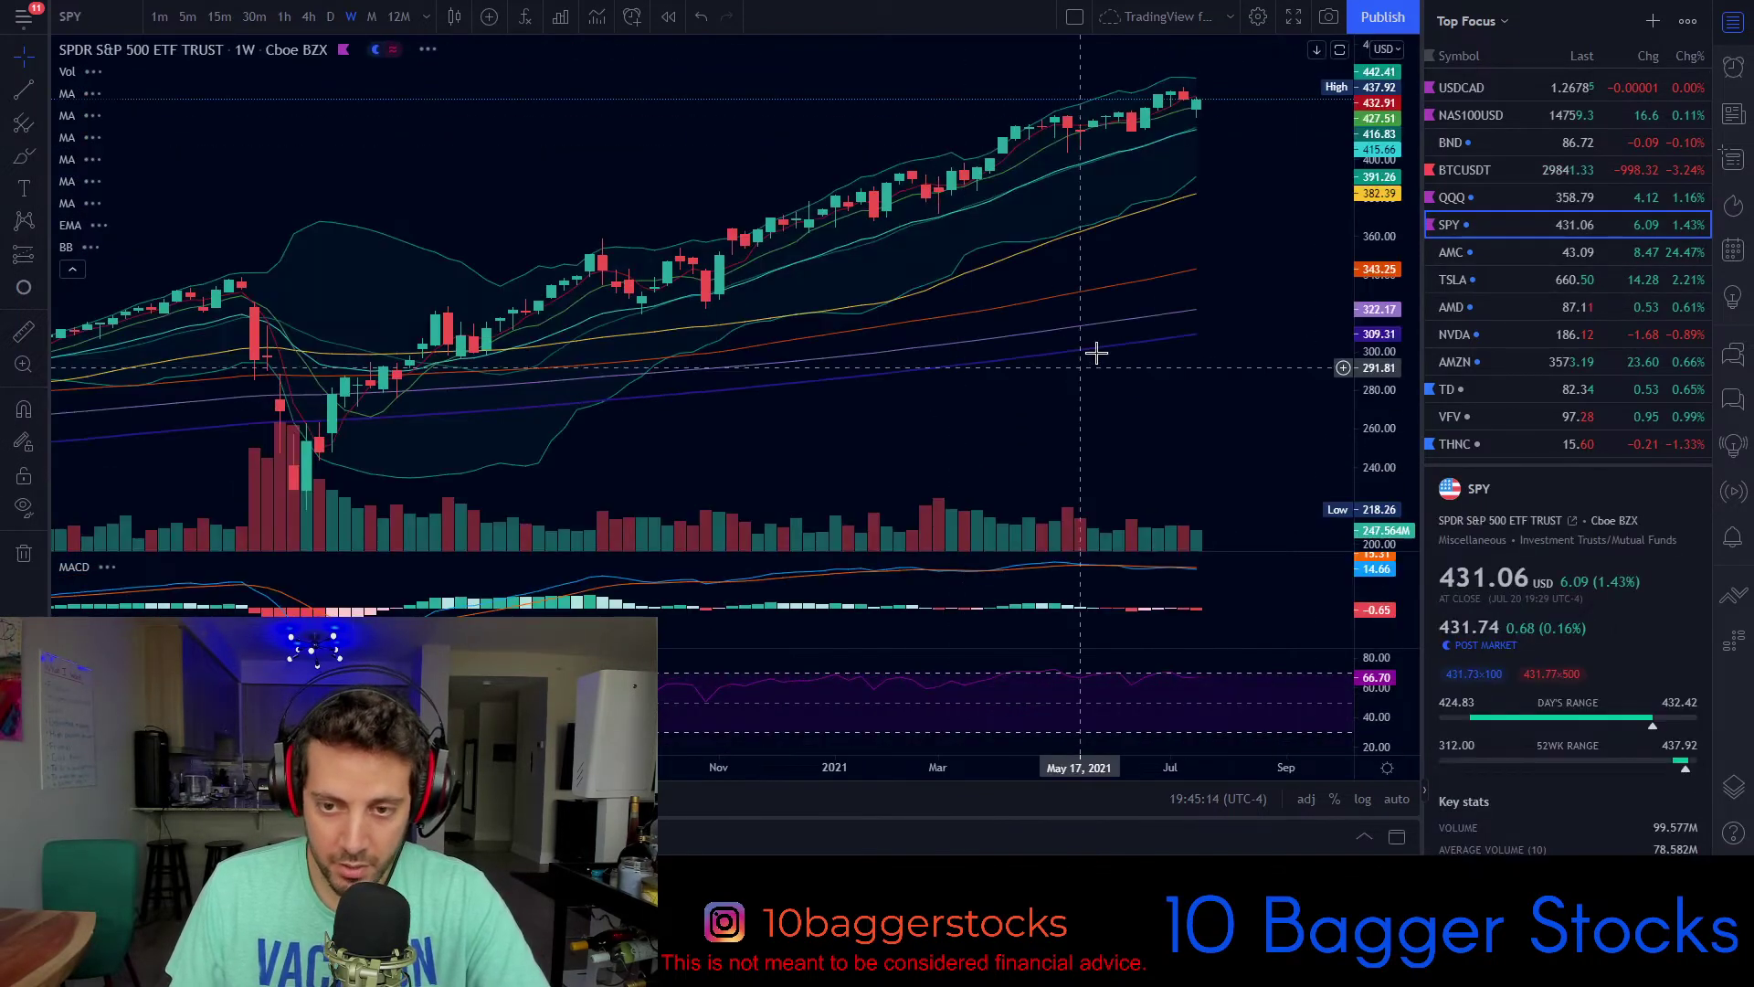
pyautogui.scroll(-2, 1100, 328)
pyautogui.scroll(-2, 626, 393)
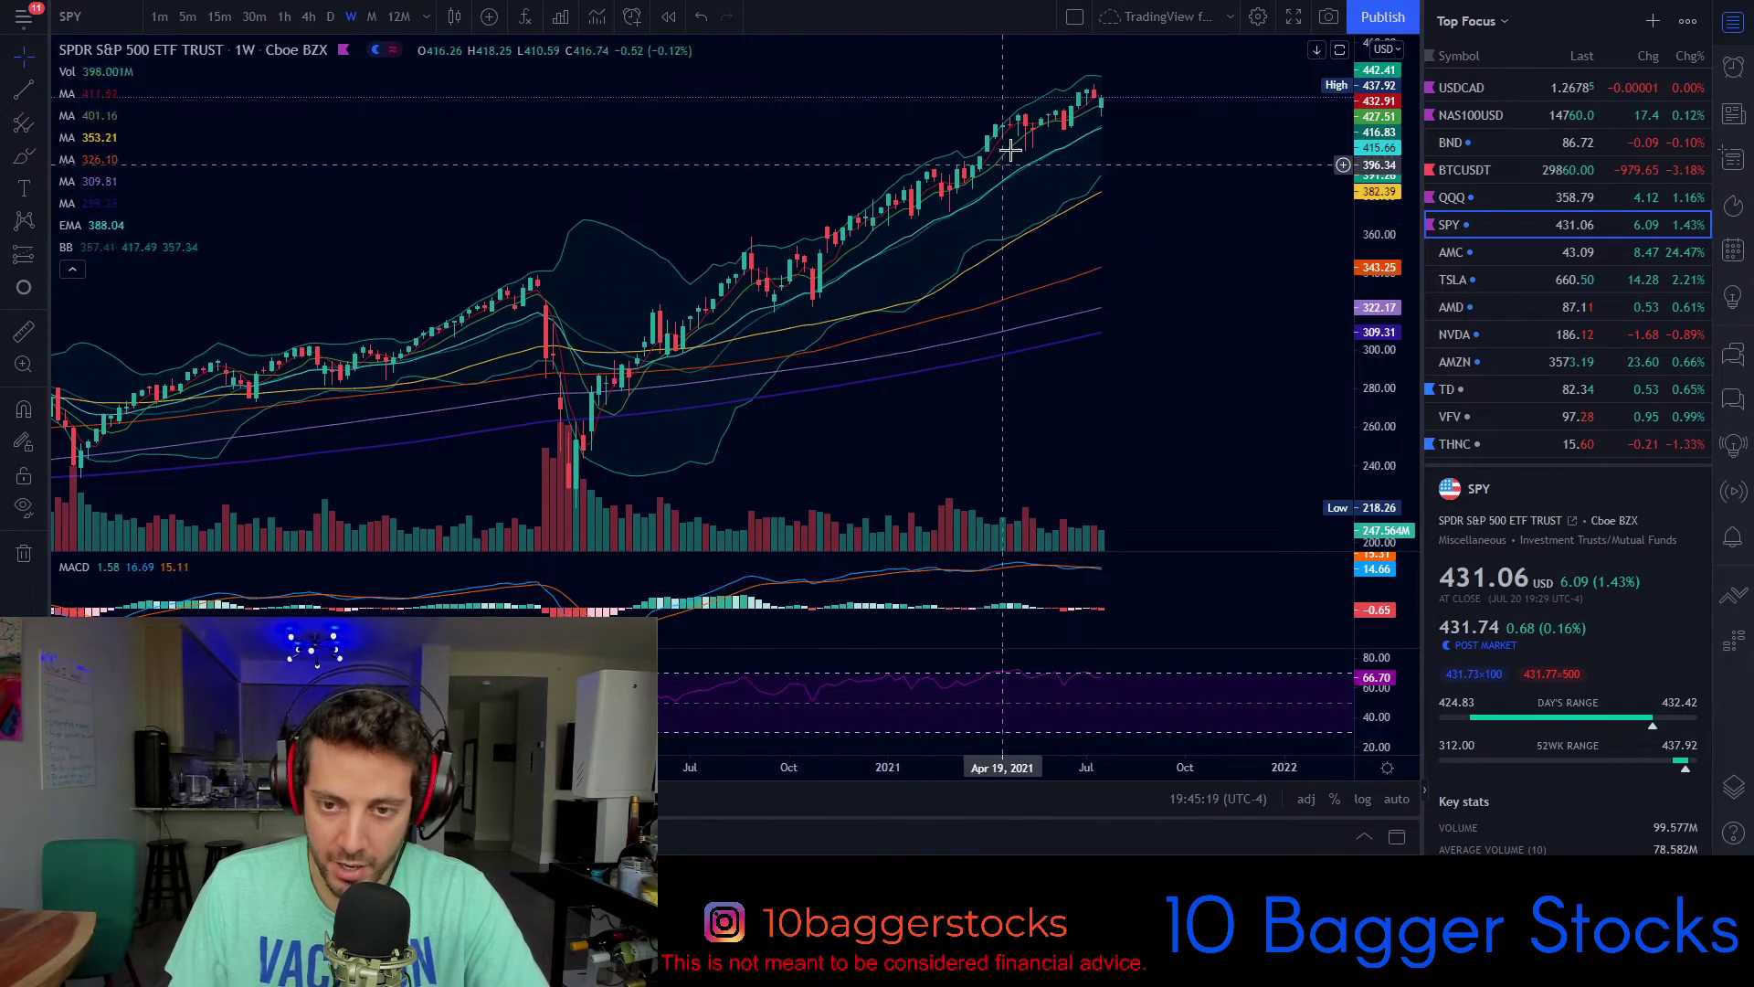
pyautogui.scroll(3, 814, 247)
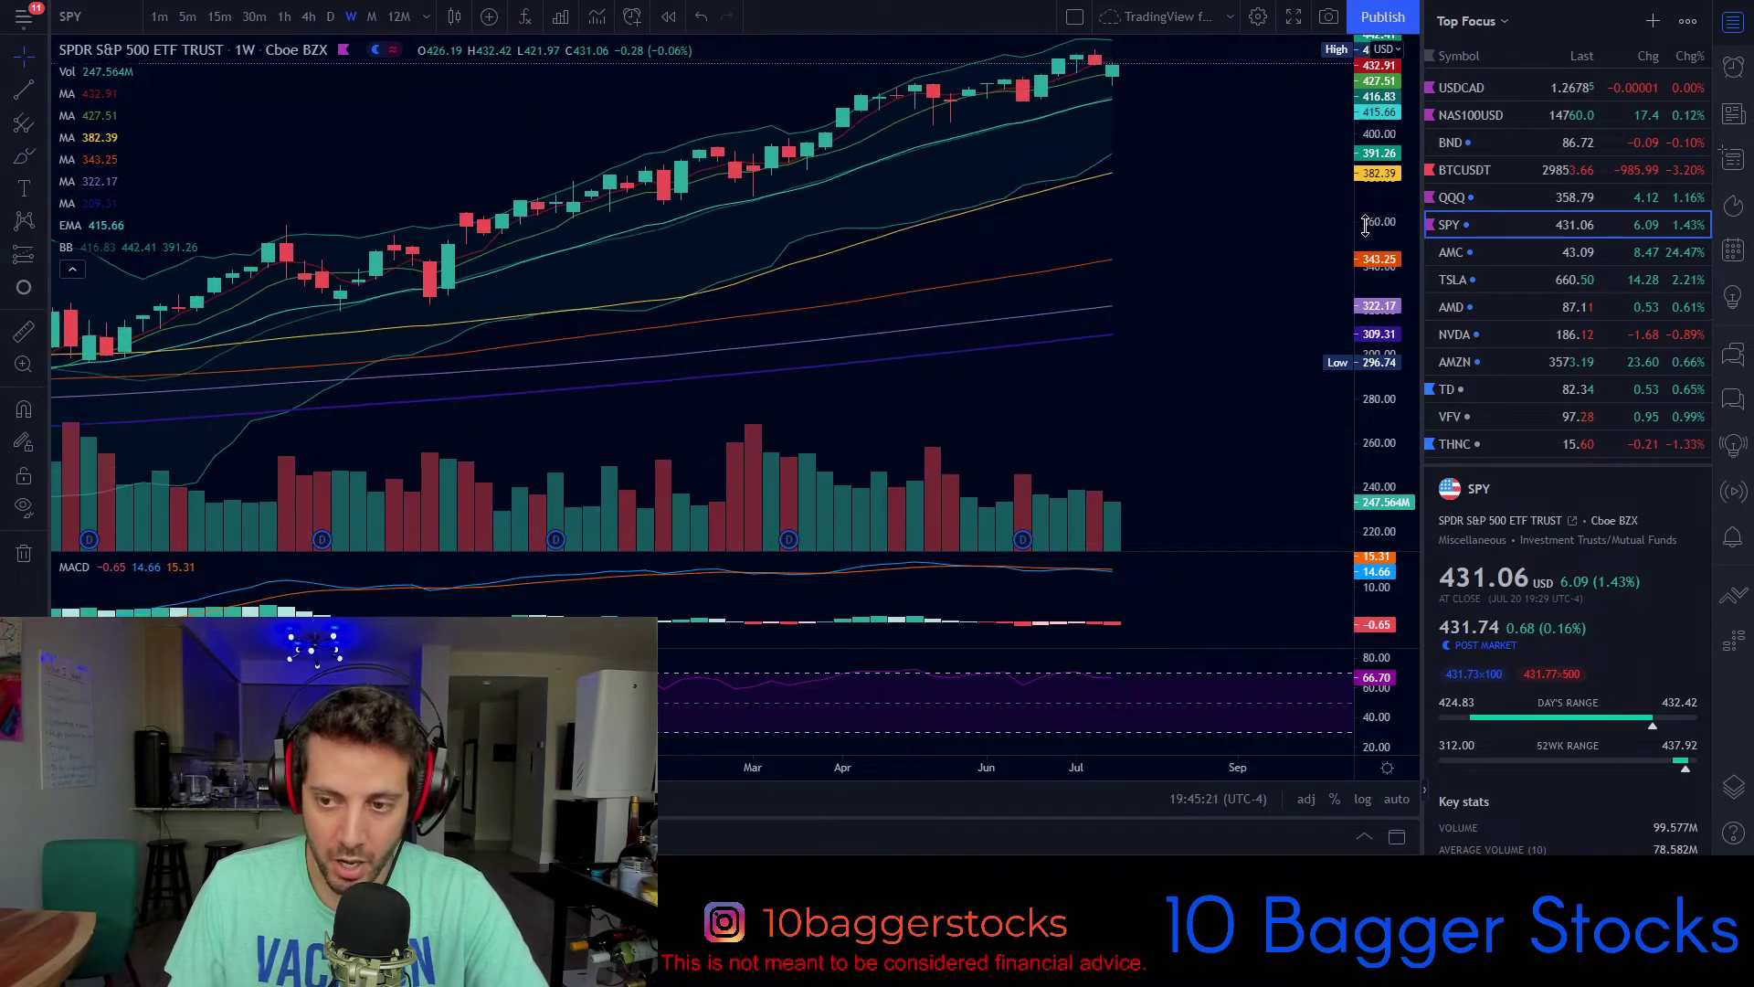
pyautogui.moveTo(1366, 225); pyautogui.dragTo(1365, 132)
pyautogui.moveTo(1168, 228); pyautogui.dragTo(1301, 337)
pyautogui.moveTo(1170, 290); pyautogui.dragTo(928, 269)
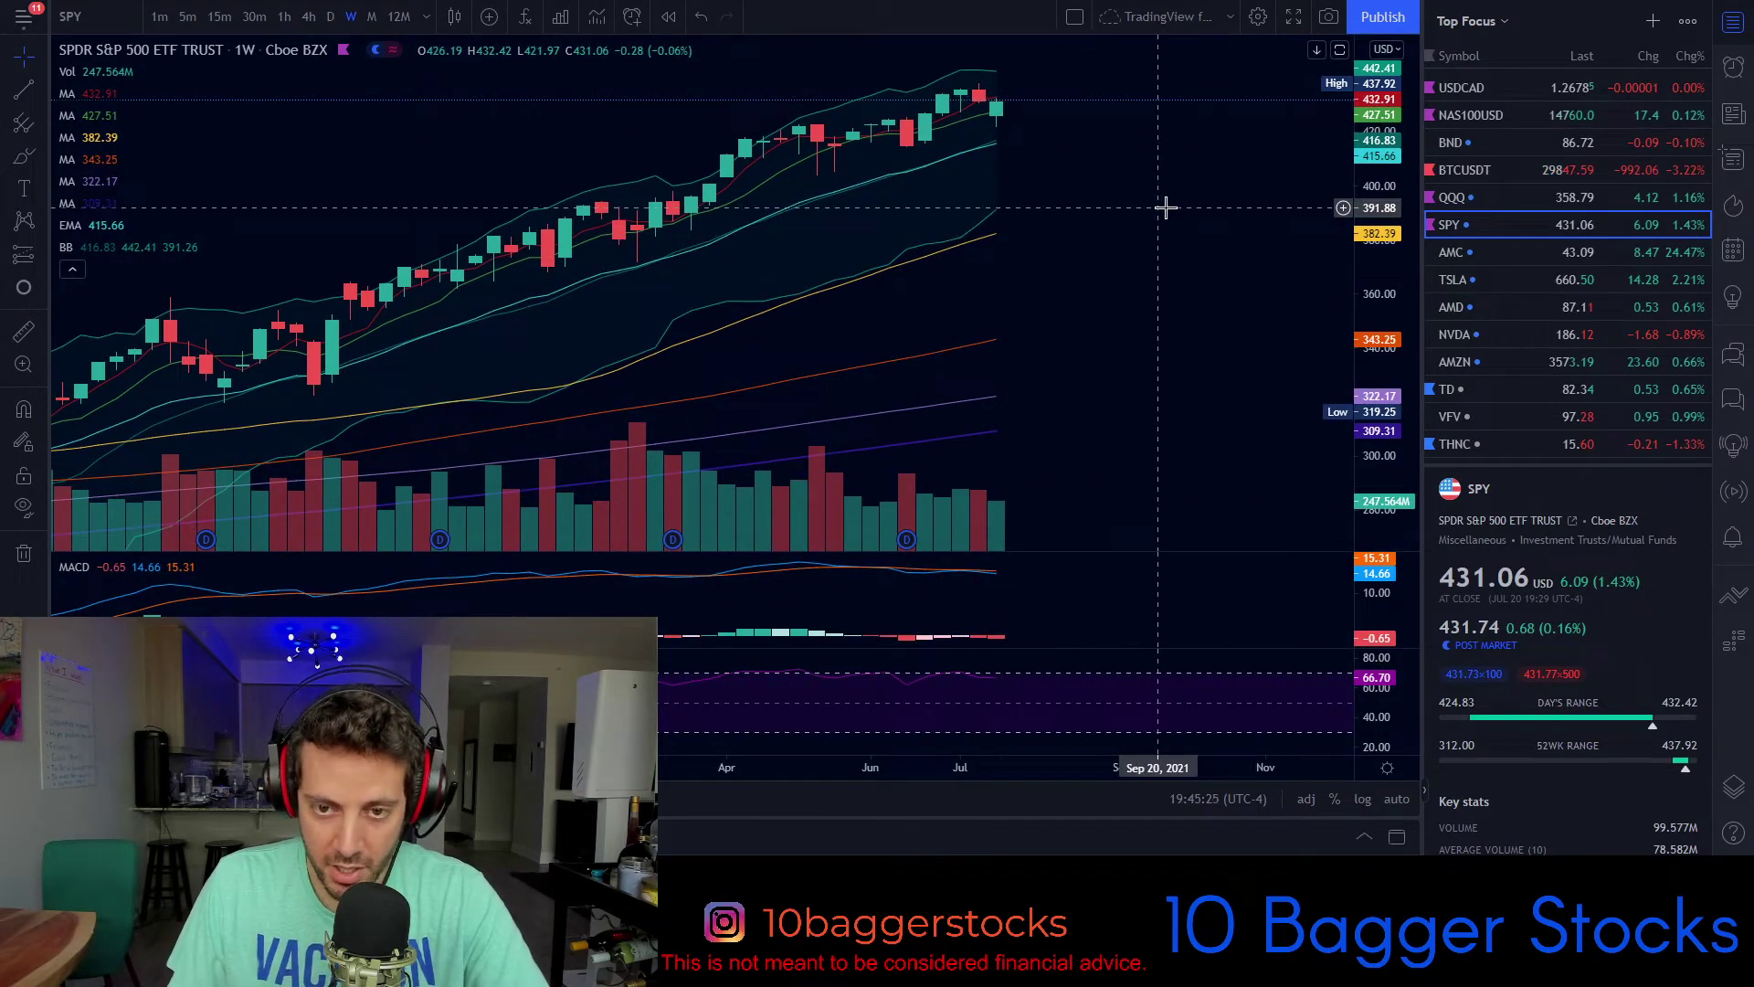
pyautogui.scroll(-3, 1002, 235)
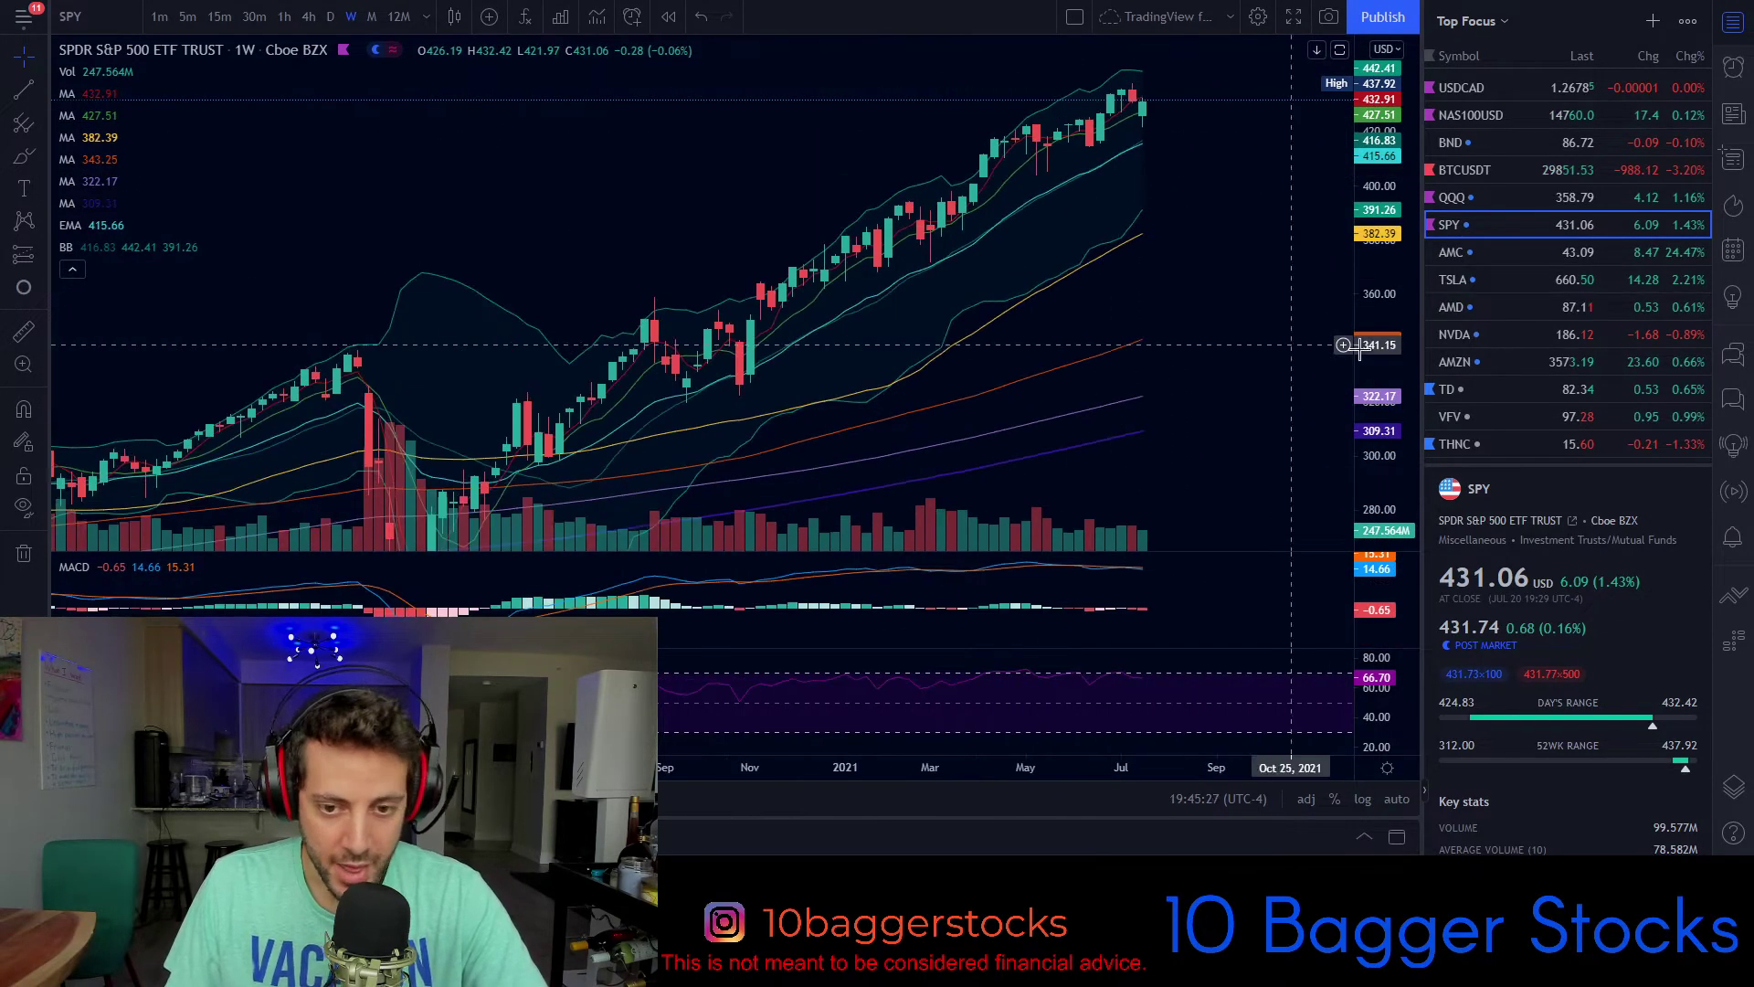
pyautogui.moveTo(1412, 273); pyautogui.dragTo(1341, 413)
pyautogui.moveTo(1087, 385); pyautogui.dragTo(1133, 286)
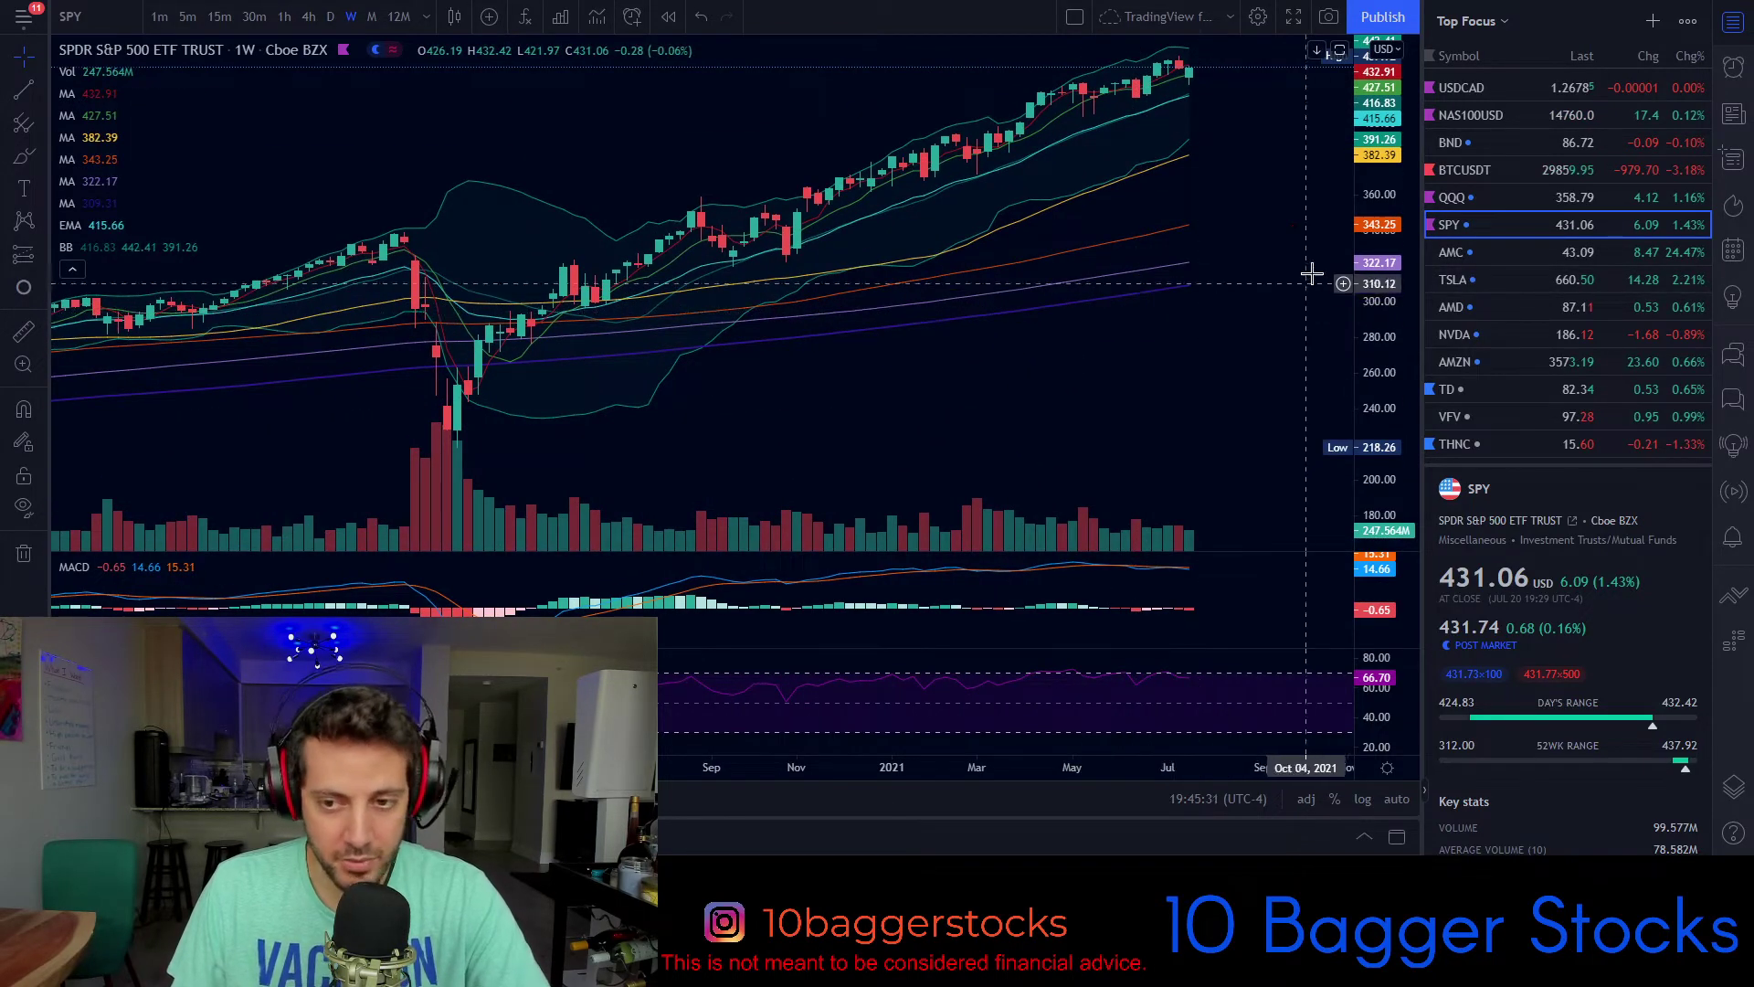
pyautogui.scroll(-2, 1253, 242)
pyautogui.moveTo(1394, 192); pyautogui.dragTo(1386, 269)
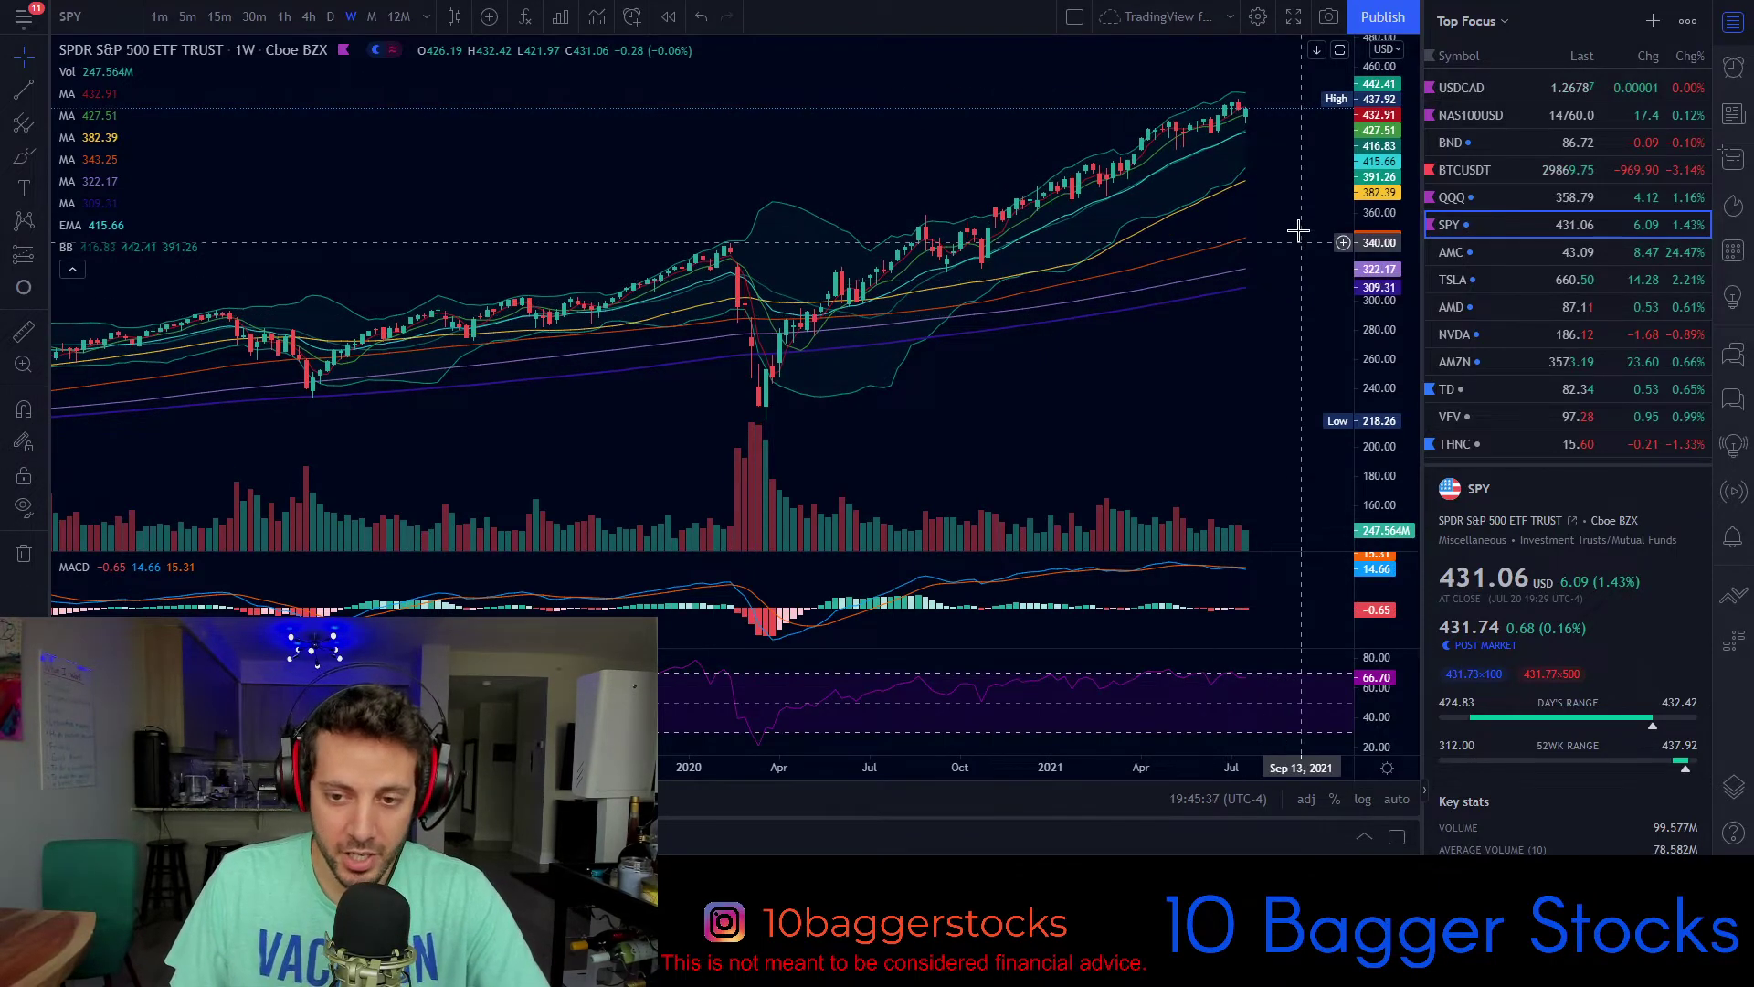
pyautogui.moveTo(1292, 262); pyautogui.dragTo(974, 279)
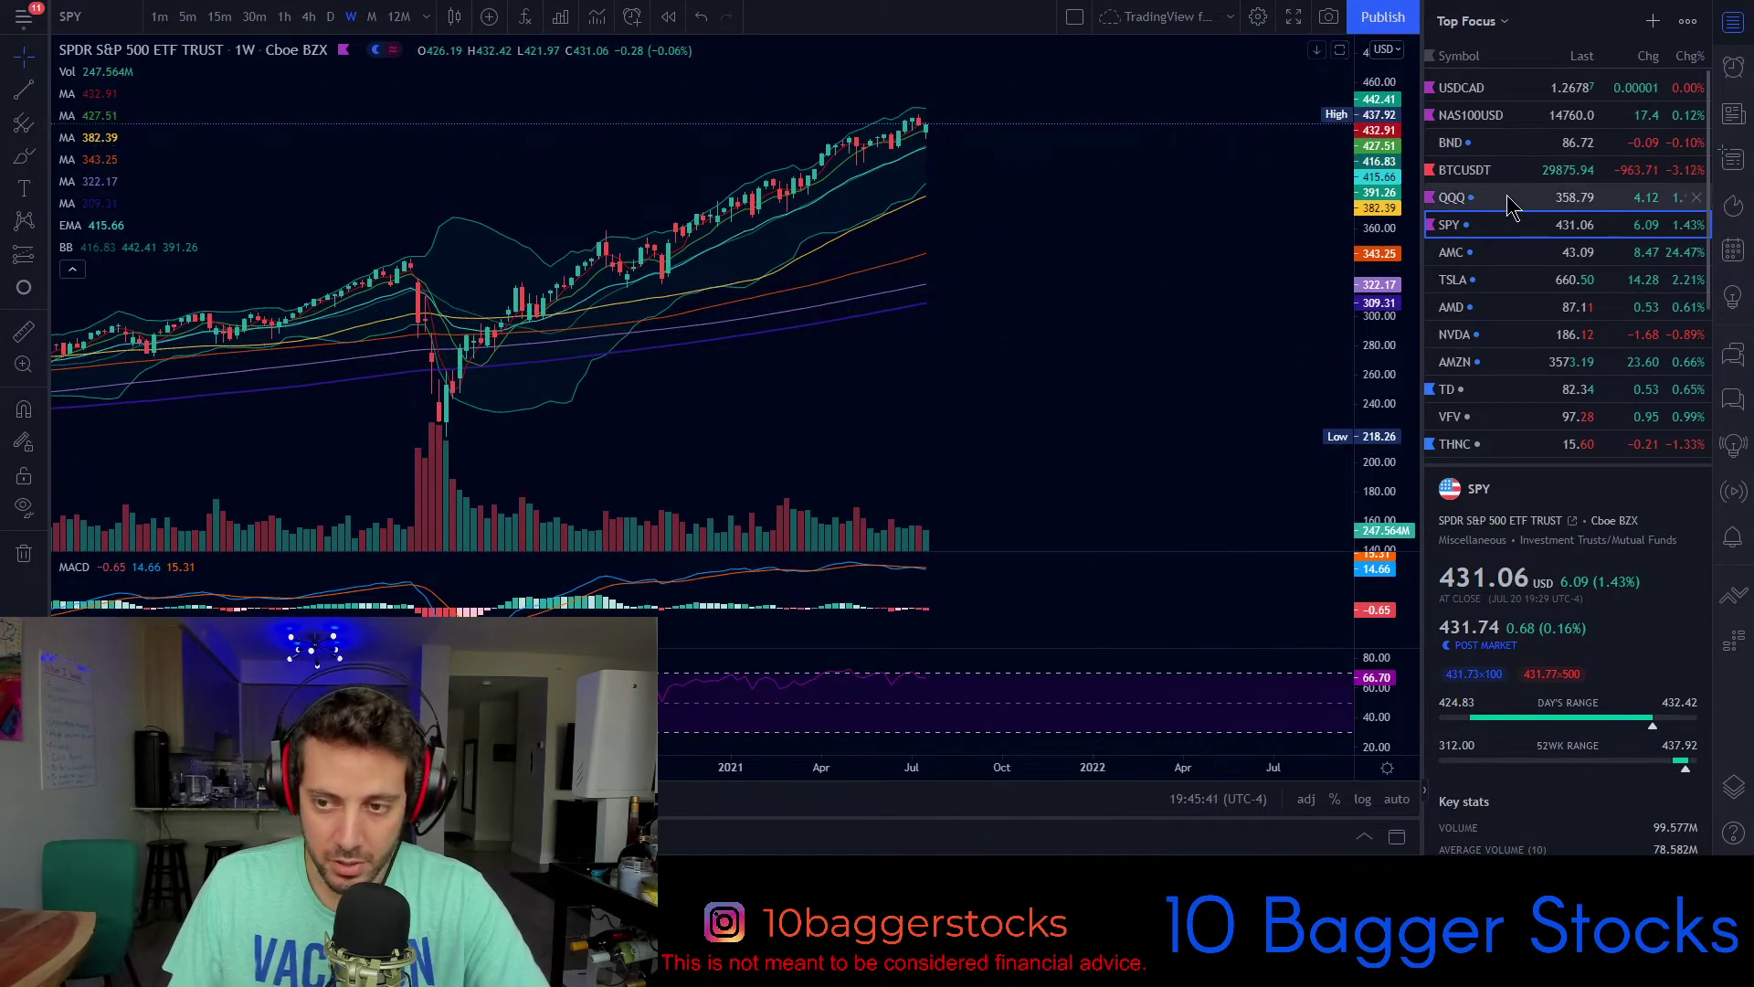
pyautogui.scroll(2, 863, 166)
pyautogui.moveTo(863, 167); pyautogui.dragTo(834, 216)
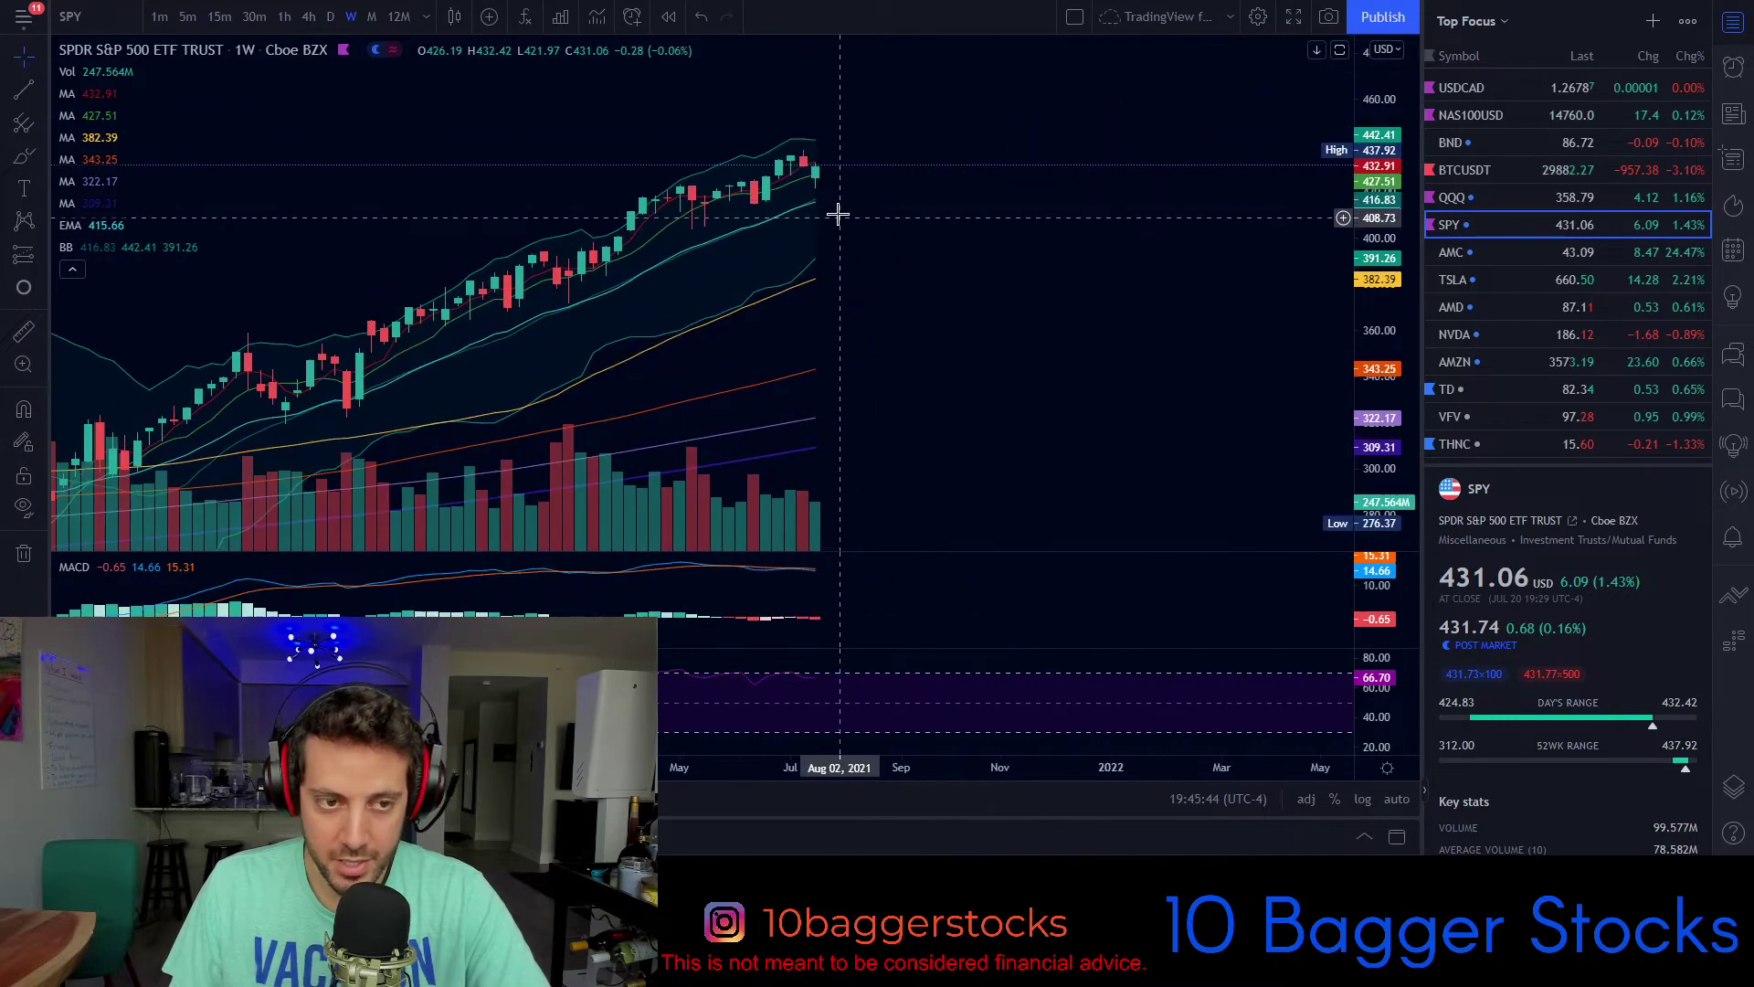
# Step: Switch SPY to the daily timeframe and examine its 2021 uptrend and July candles against the moving averages and Bollinger Bands
pyautogui.click(330, 17)
pyautogui.scroll(-6, 916, 233)
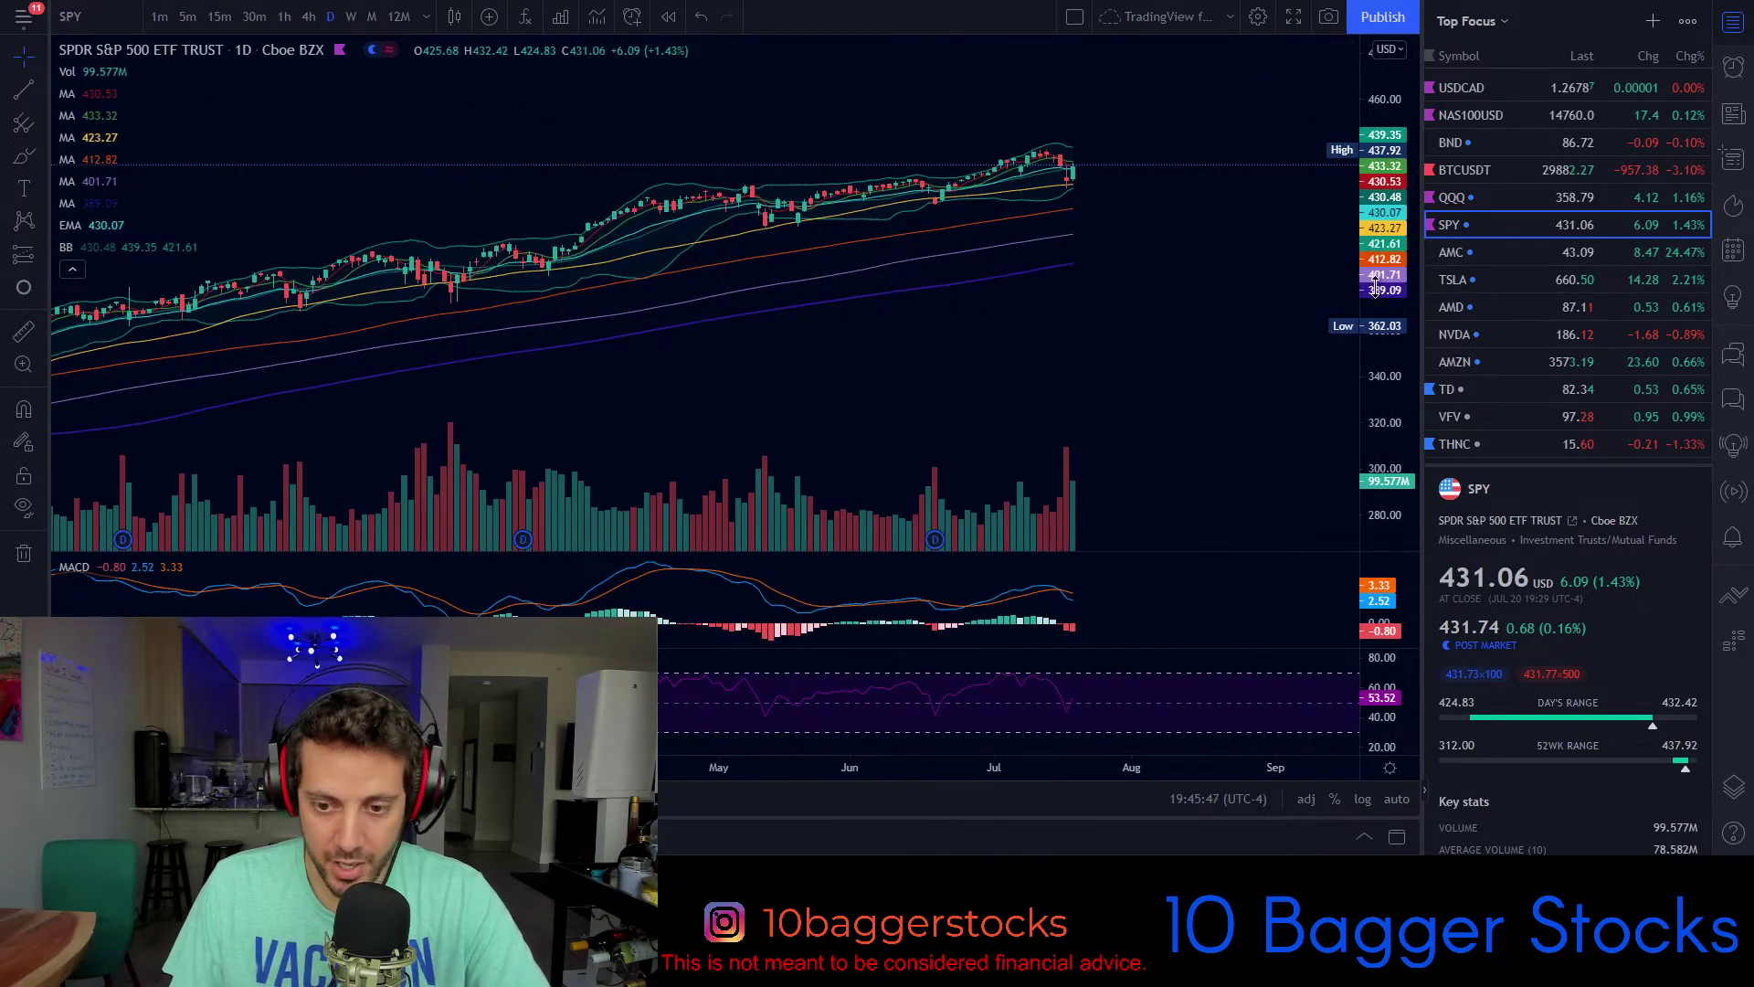
pyautogui.scroll(-2, 1100, 319)
pyautogui.moveTo(1399, 433); pyautogui.dragTo(1394, 219)
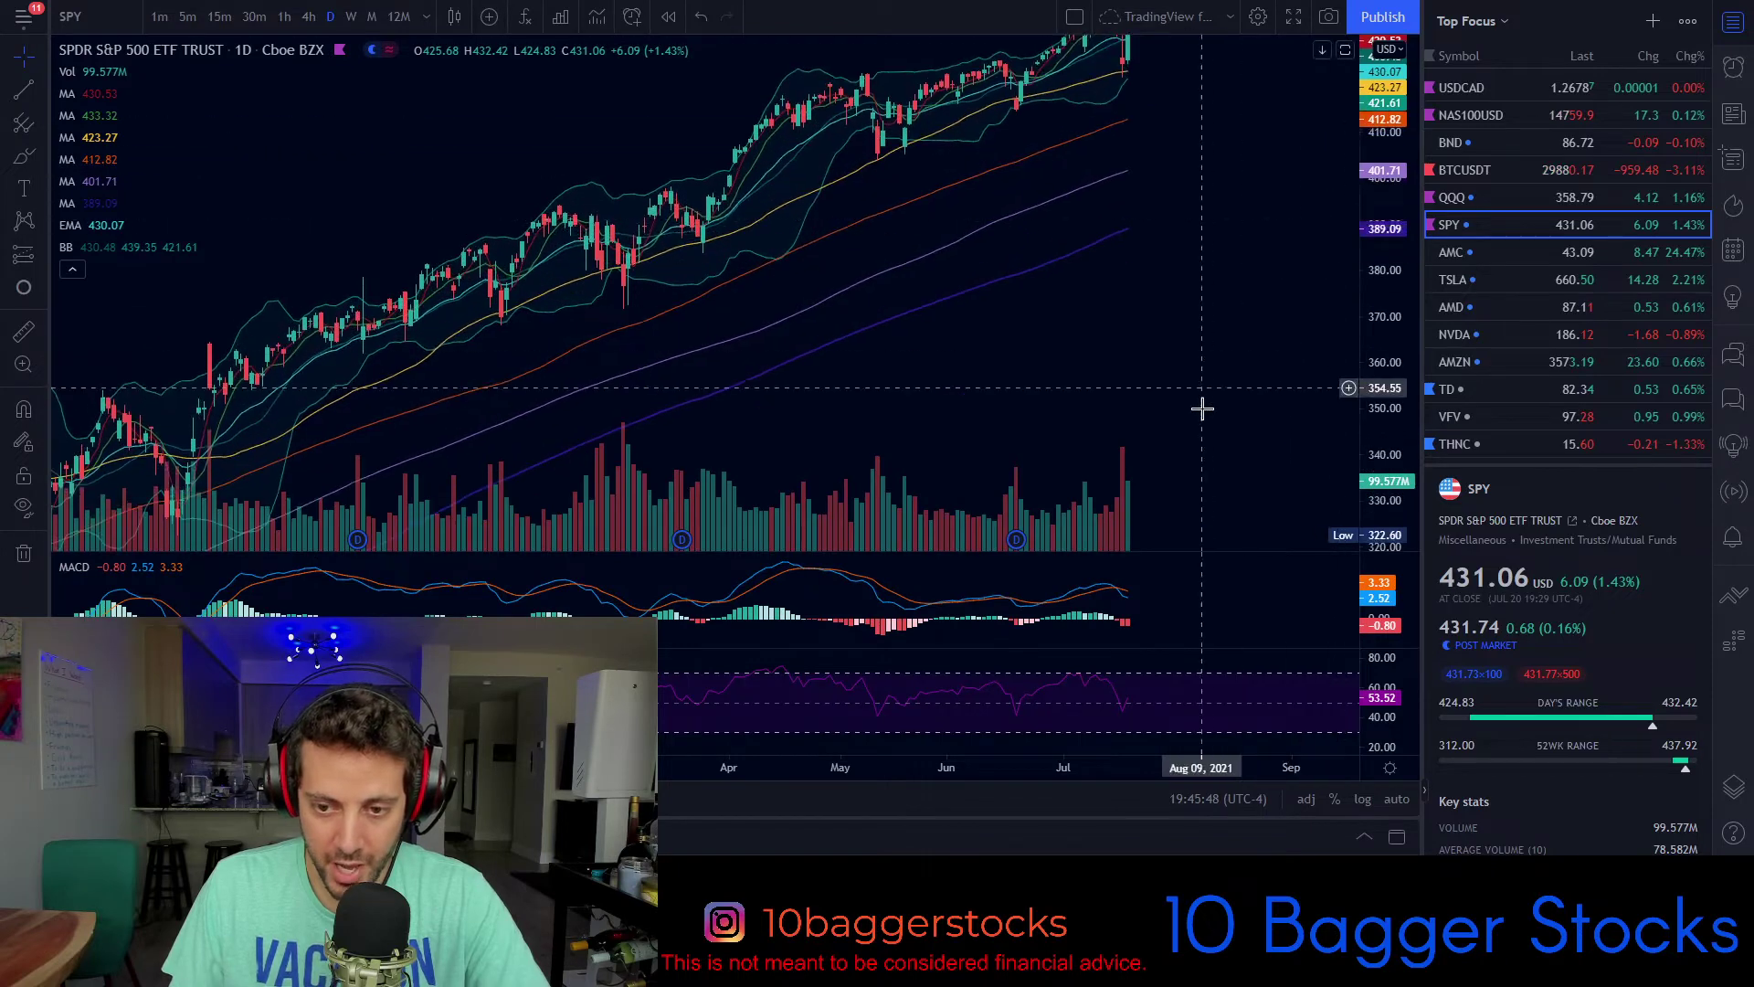
pyautogui.moveTo(1191, 322); pyautogui.dragTo(1124, 479)
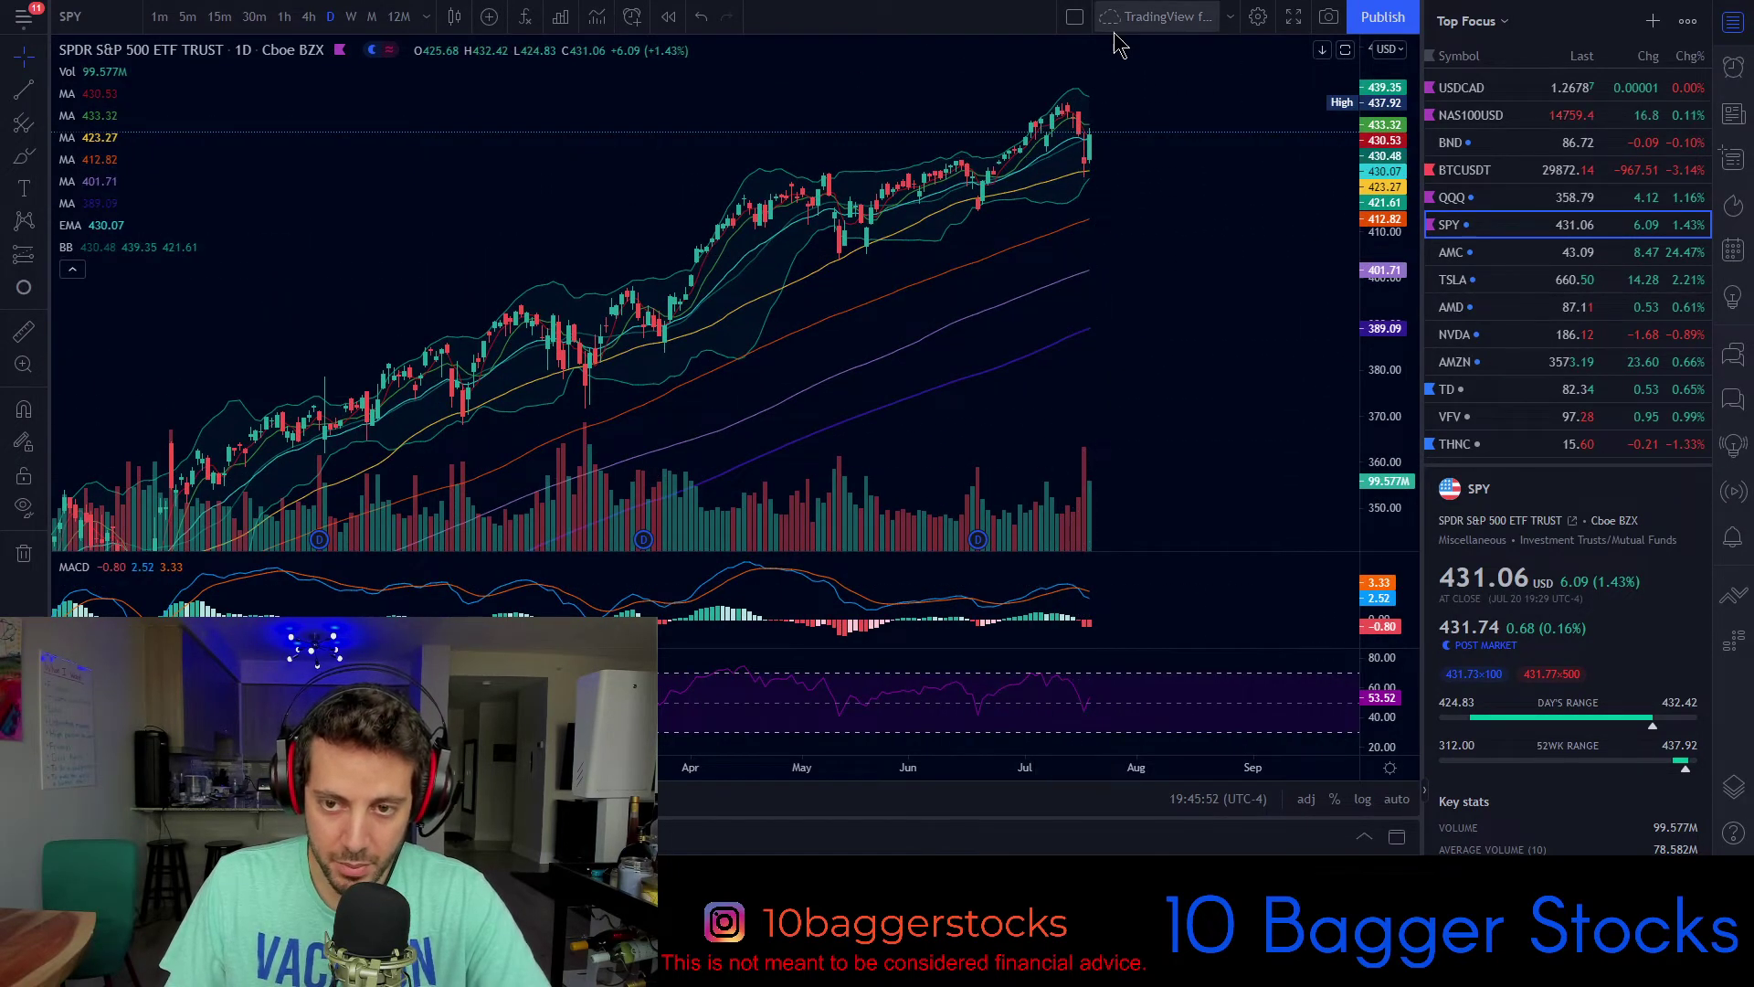
pyautogui.moveTo(1402, 183); pyautogui.dragTo(1405, 373)
pyautogui.moveTo(1214, 360); pyautogui.dragTo(1140, 349)
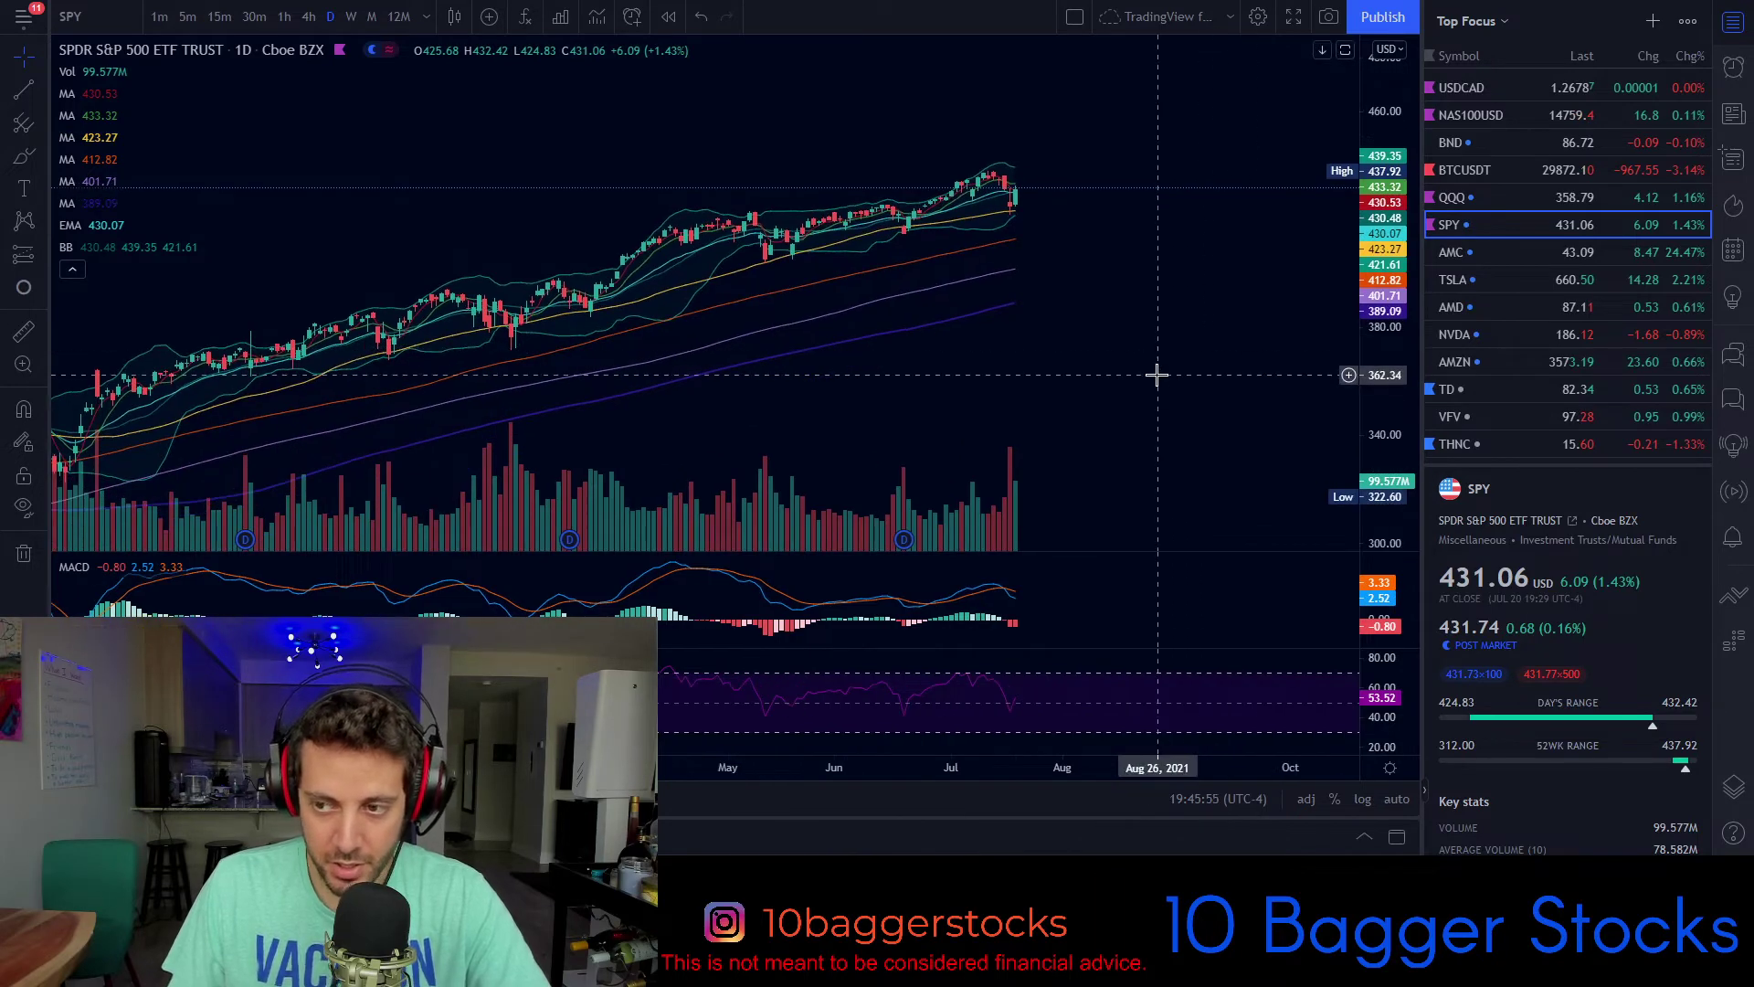
pyautogui.scroll(-3, 1169, 217)
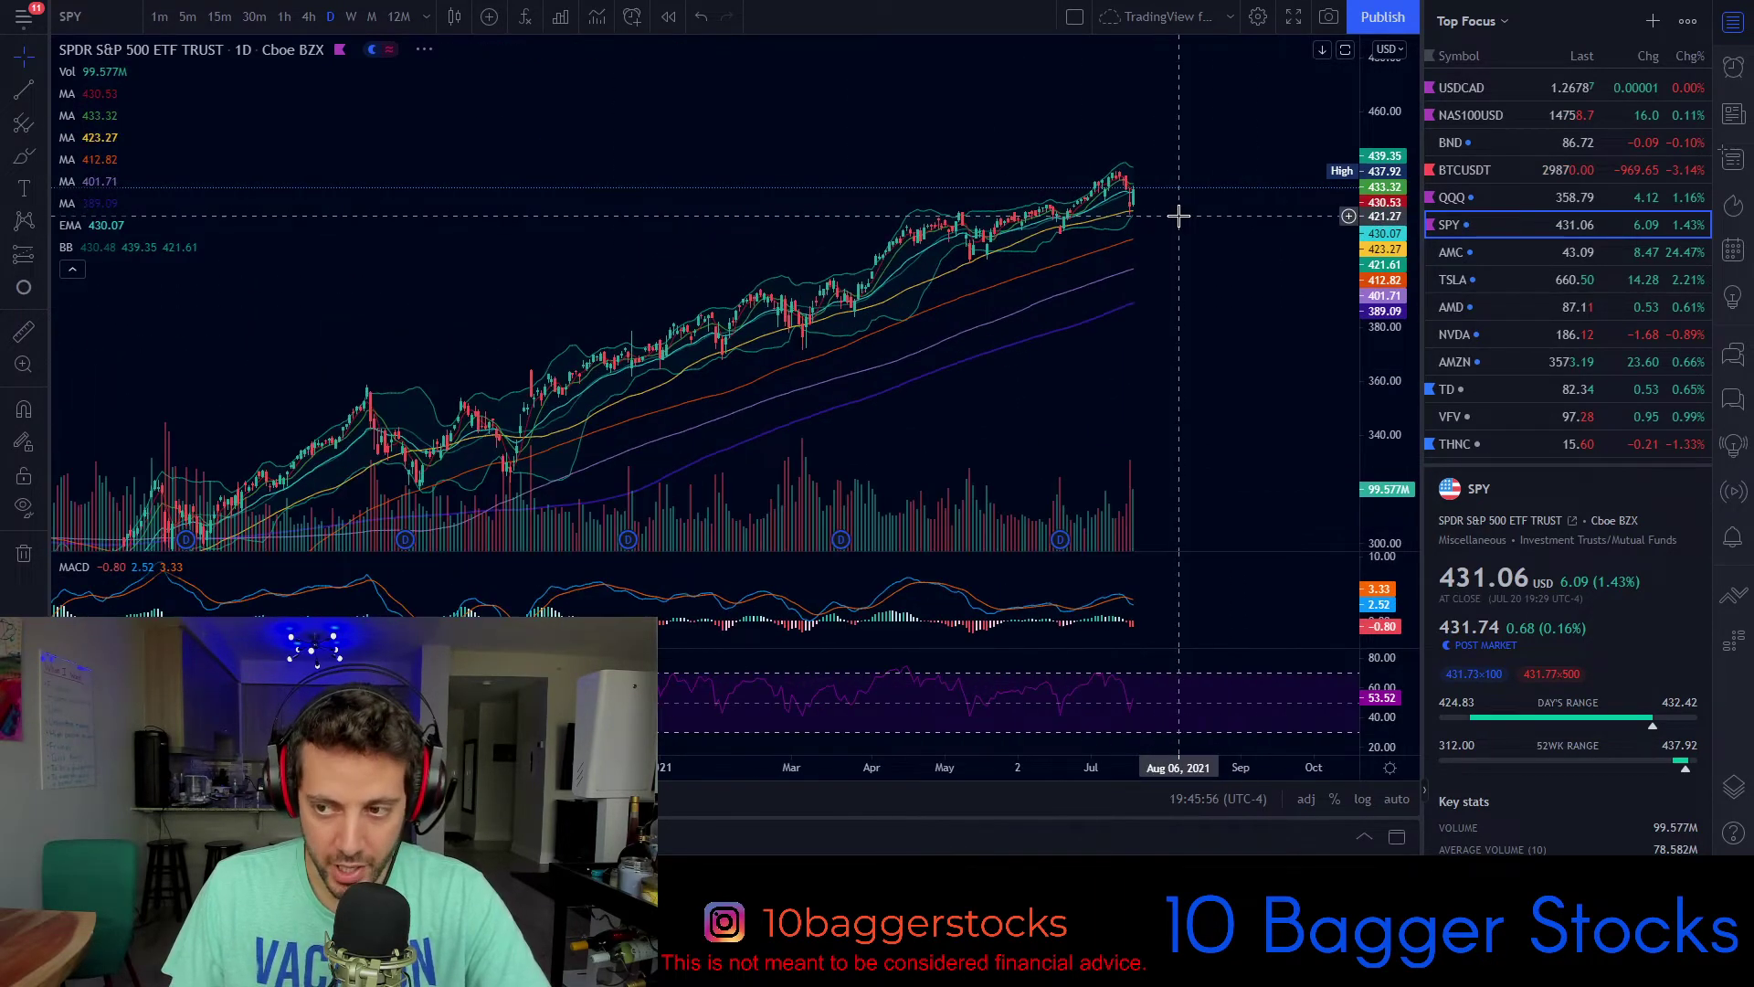
pyautogui.moveTo(1390, 248); pyautogui.dragTo(1387, 325)
pyautogui.moveTo(1189, 324); pyautogui.dragTo(1214, 258)
# Step: Open the BND daily chart and examine the recovery from the March low and the latest July candles against the moving averages
pyautogui.click(1507, 144)
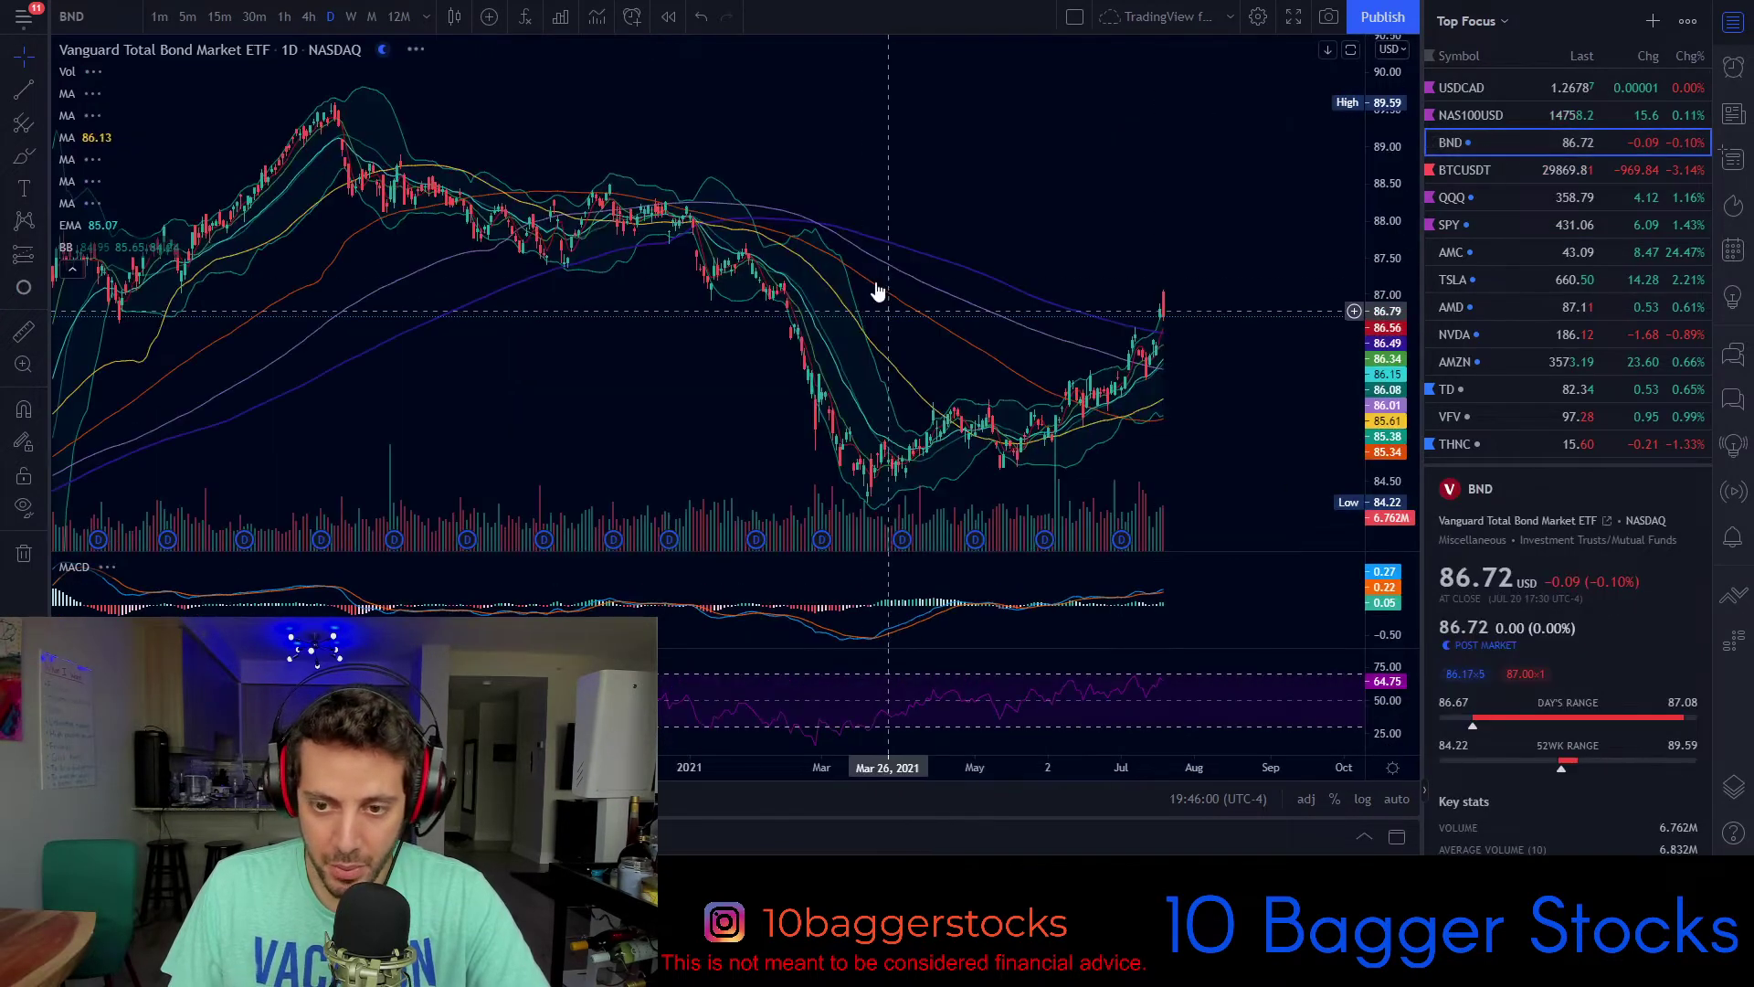
pyautogui.scroll(3, 1276, 325)
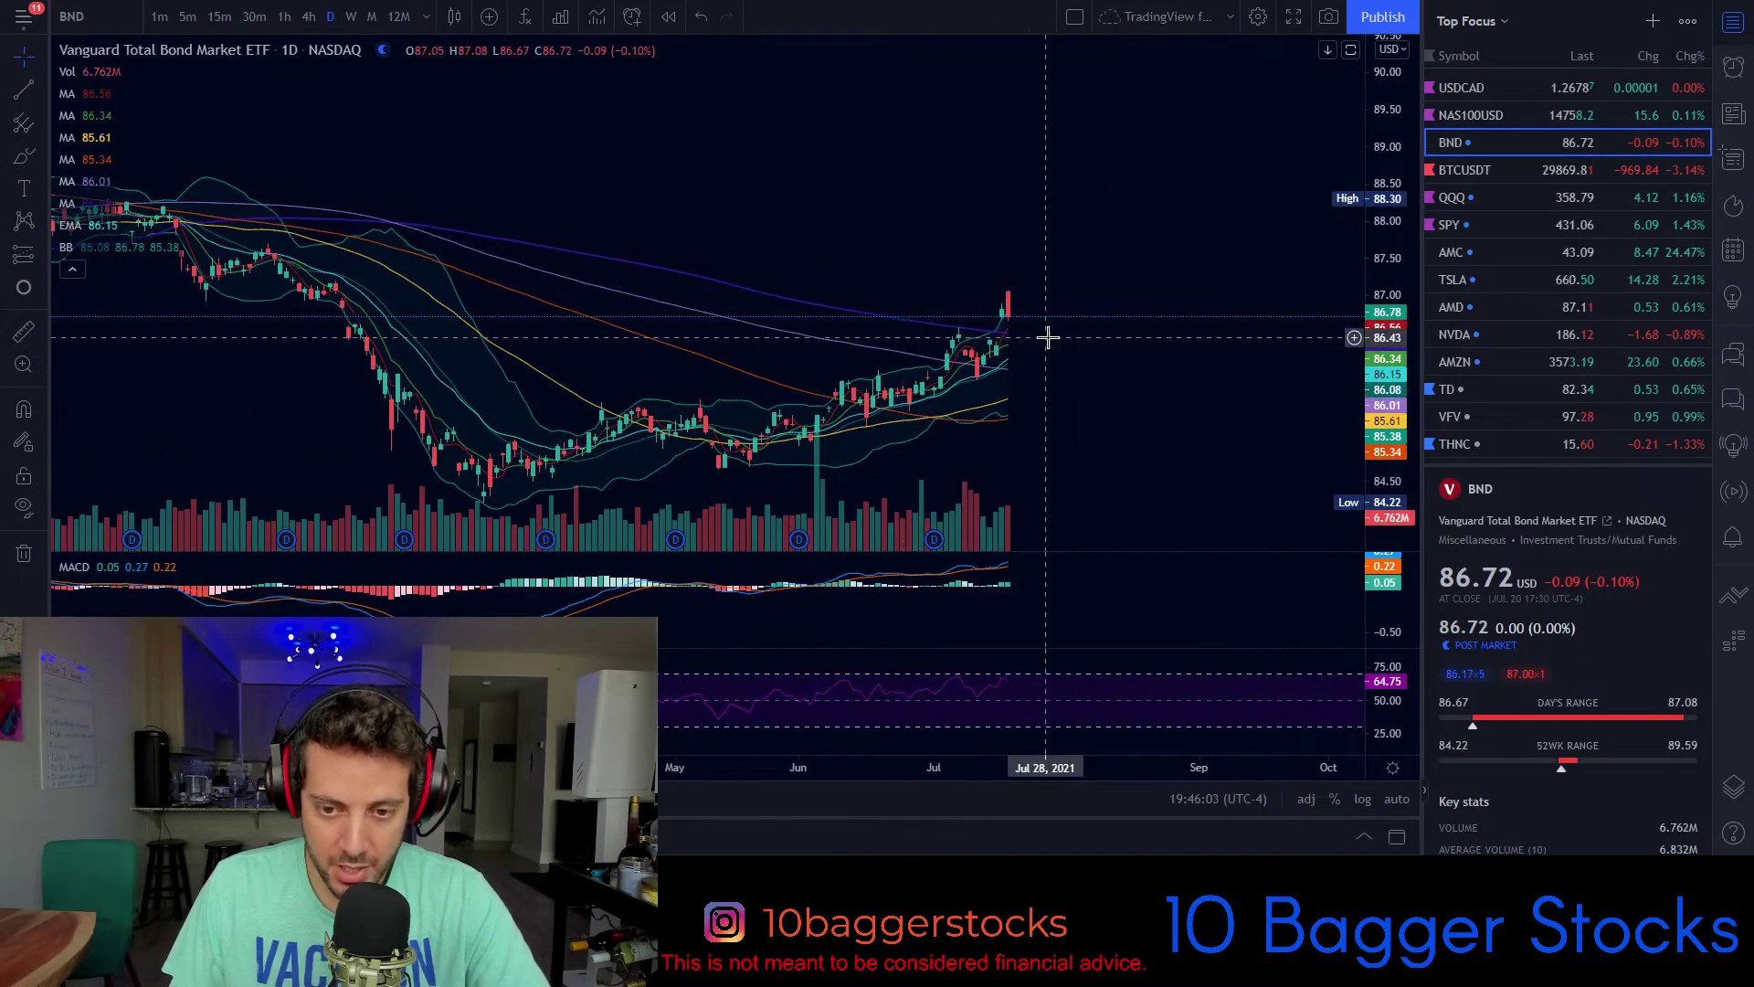
pyautogui.moveTo(1045, 341); pyautogui.dragTo(1103, 198)
pyautogui.moveTo(1388, 347); pyautogui.dragTo(1386, 155)
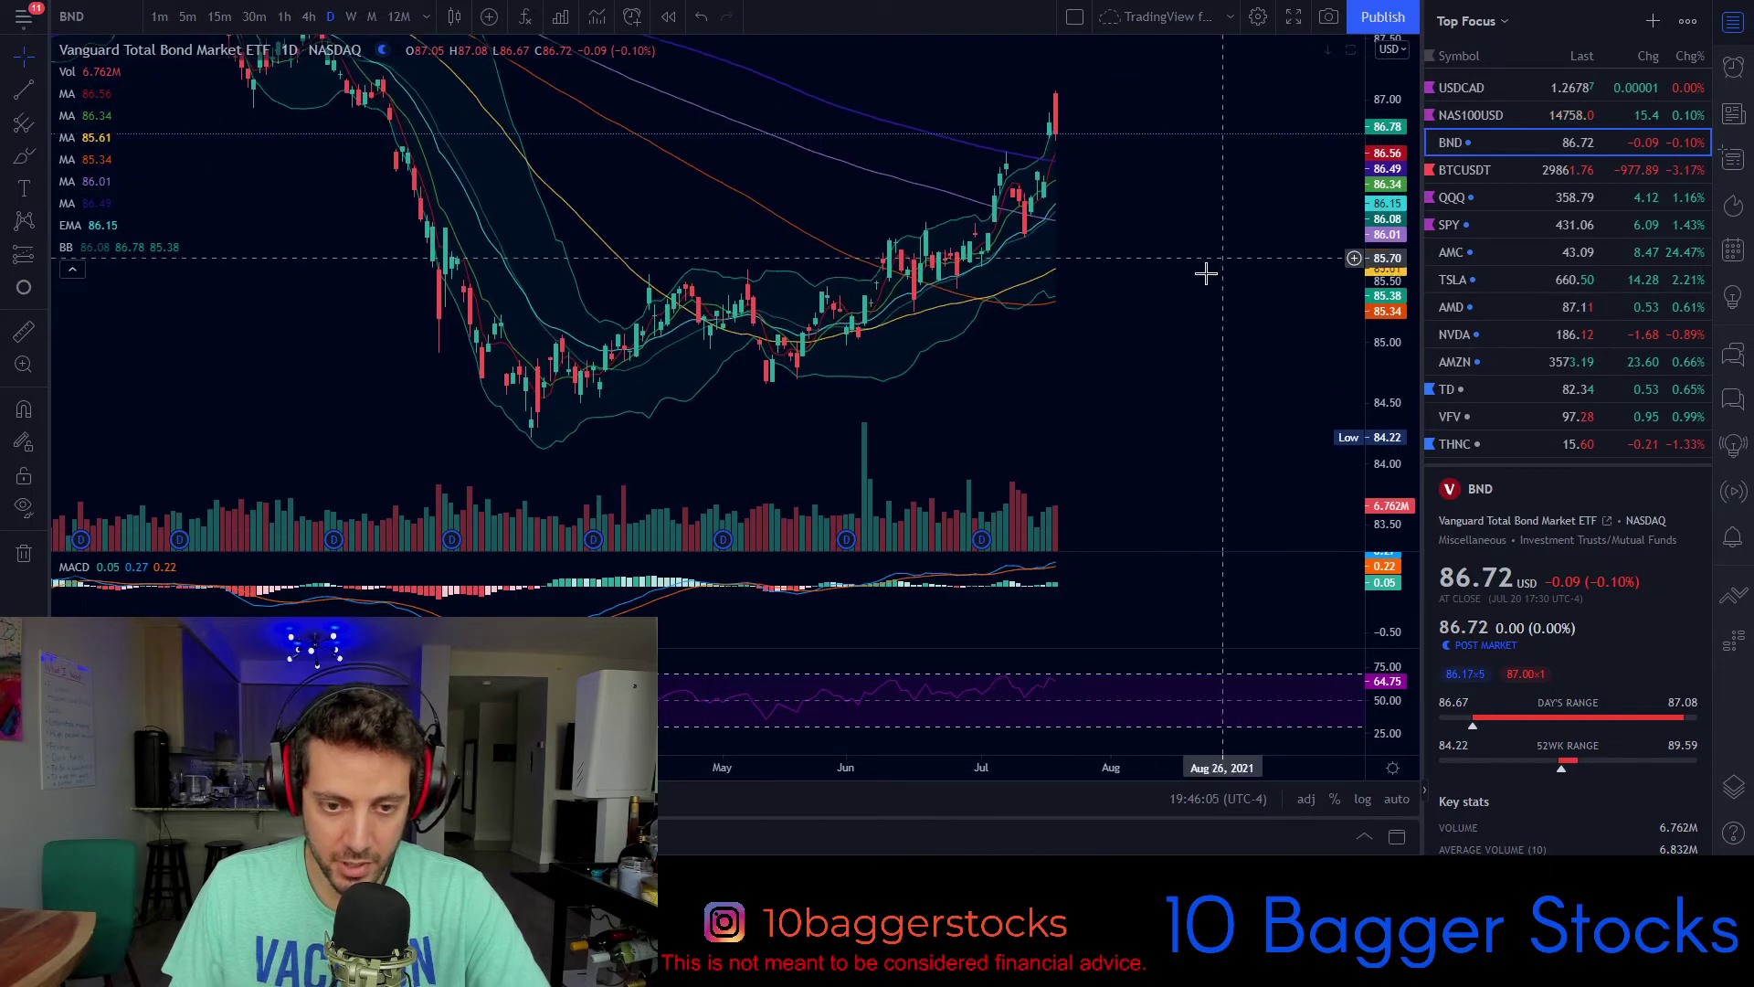
pyautogui.moveTo(1192, 262); pyautogui.dragTo(1200, 294)
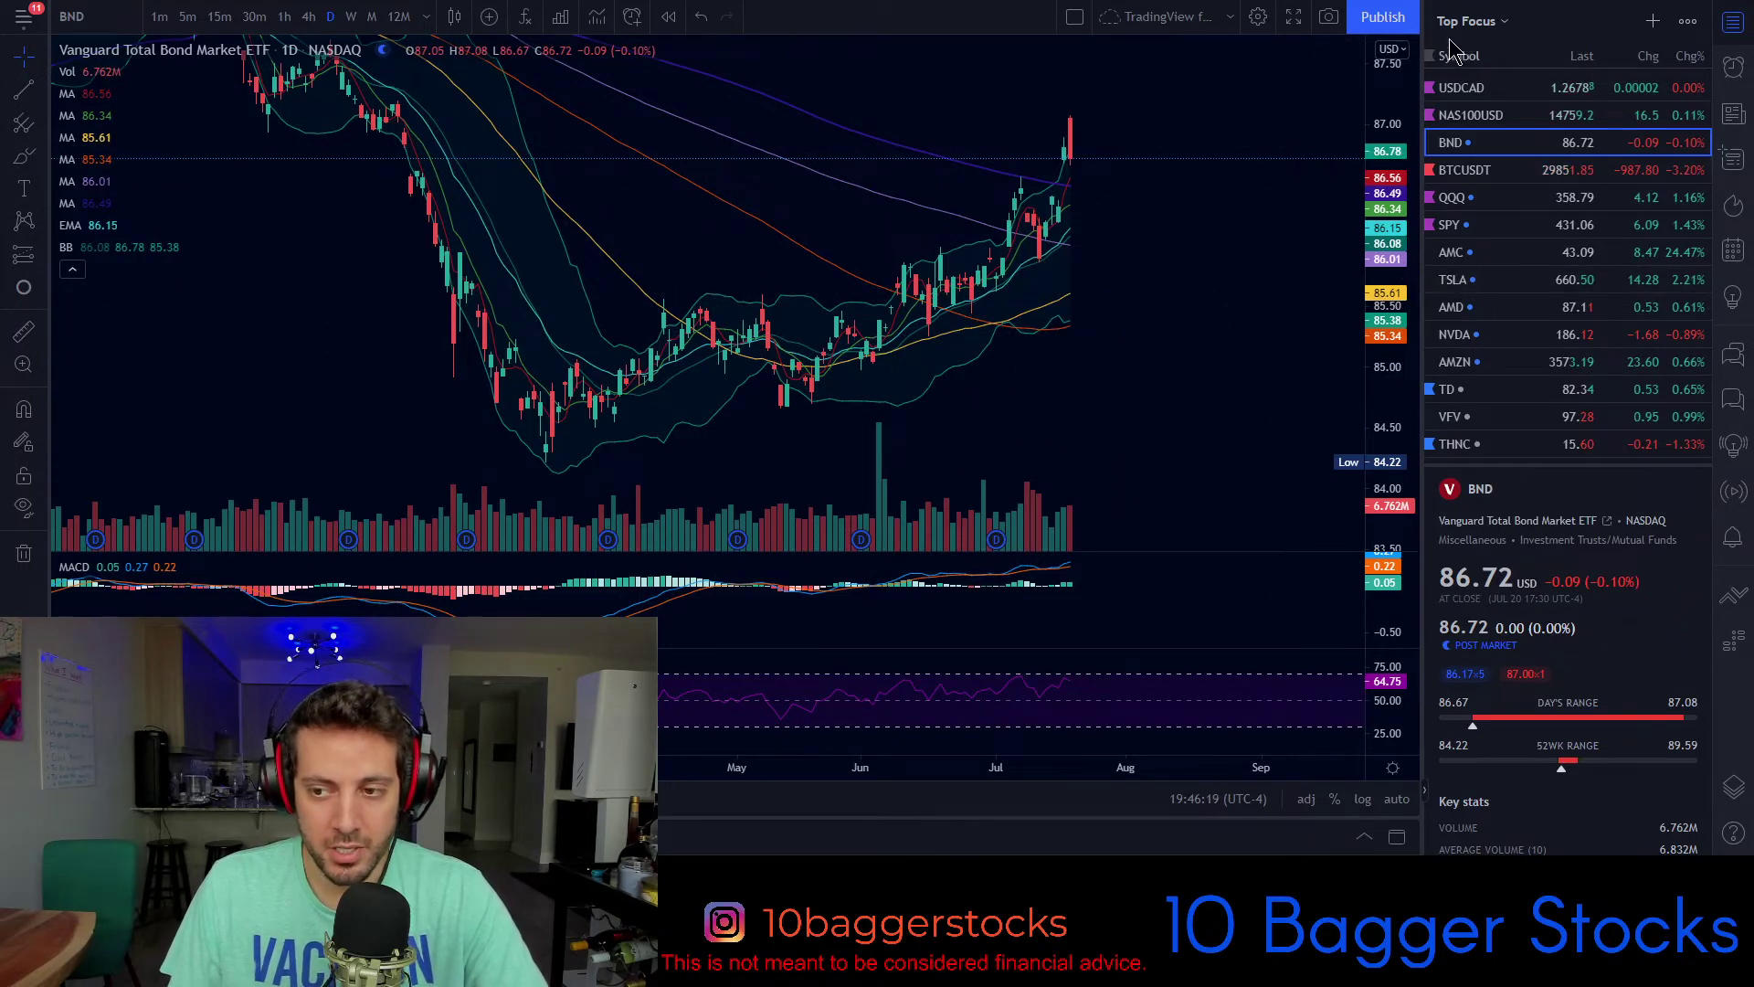
# Step: Compare the USDCAD daily chart with BND, examining BND's latest candles against the long-term moving averages
pyautogui.click(1467, 91)
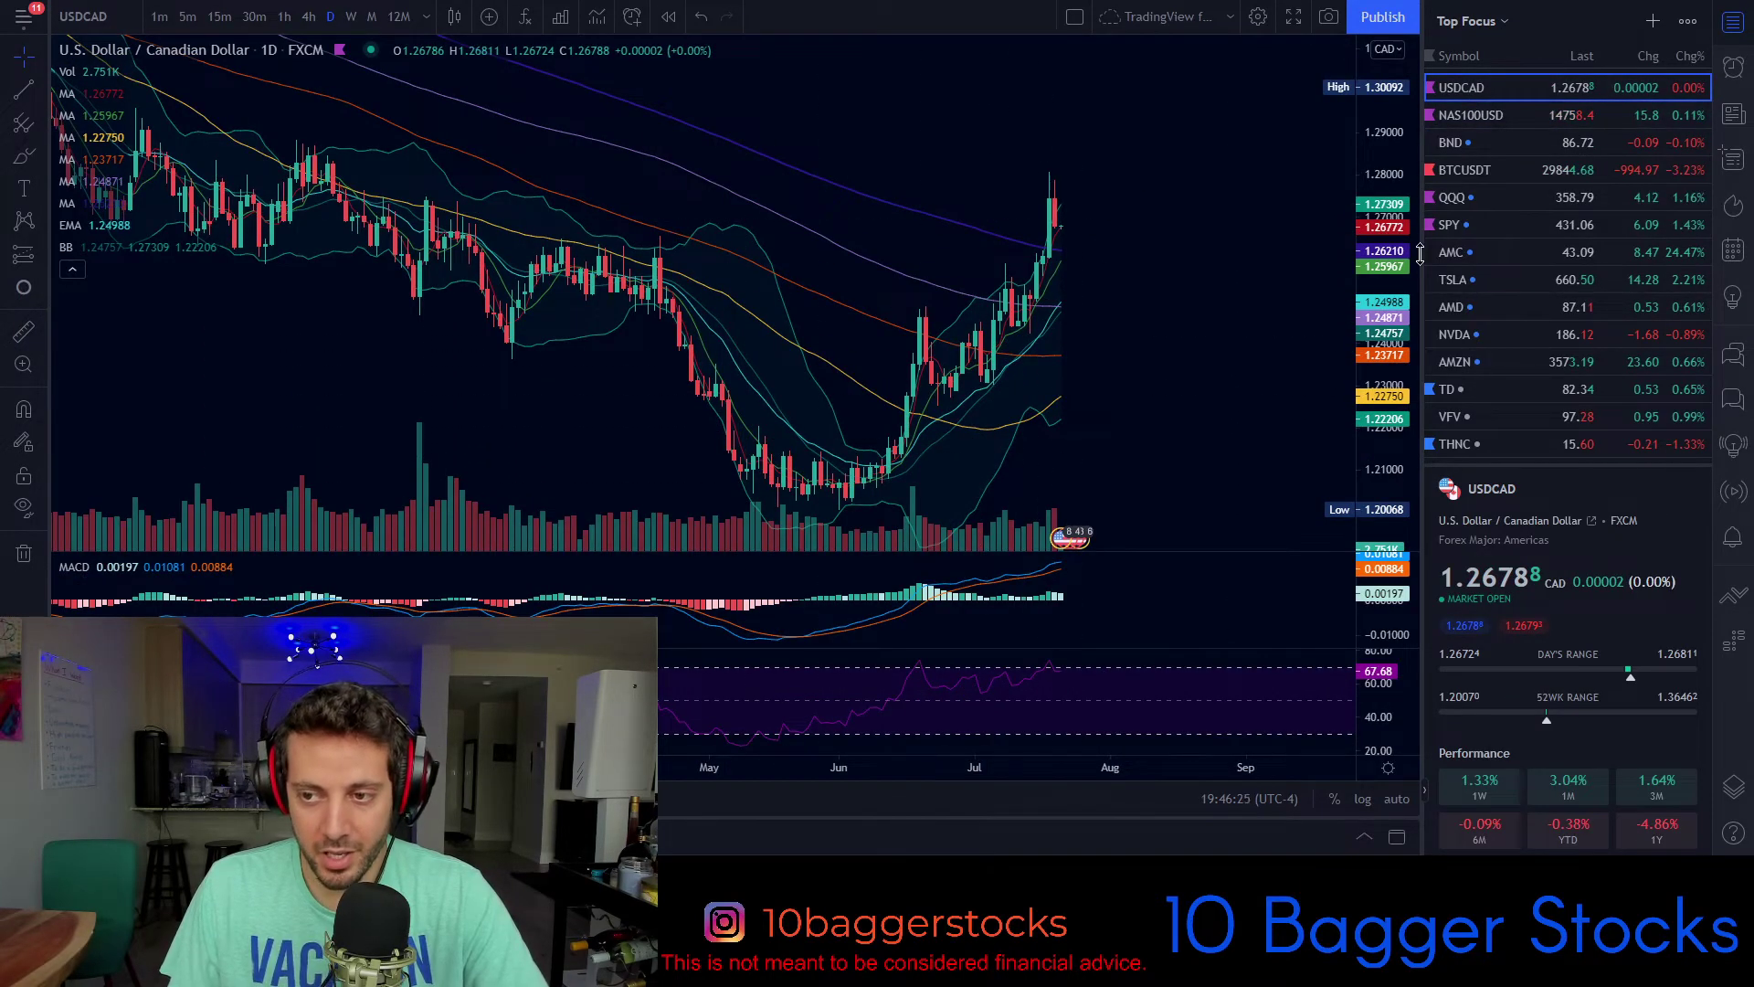
pyautogui.click(1470, 143)
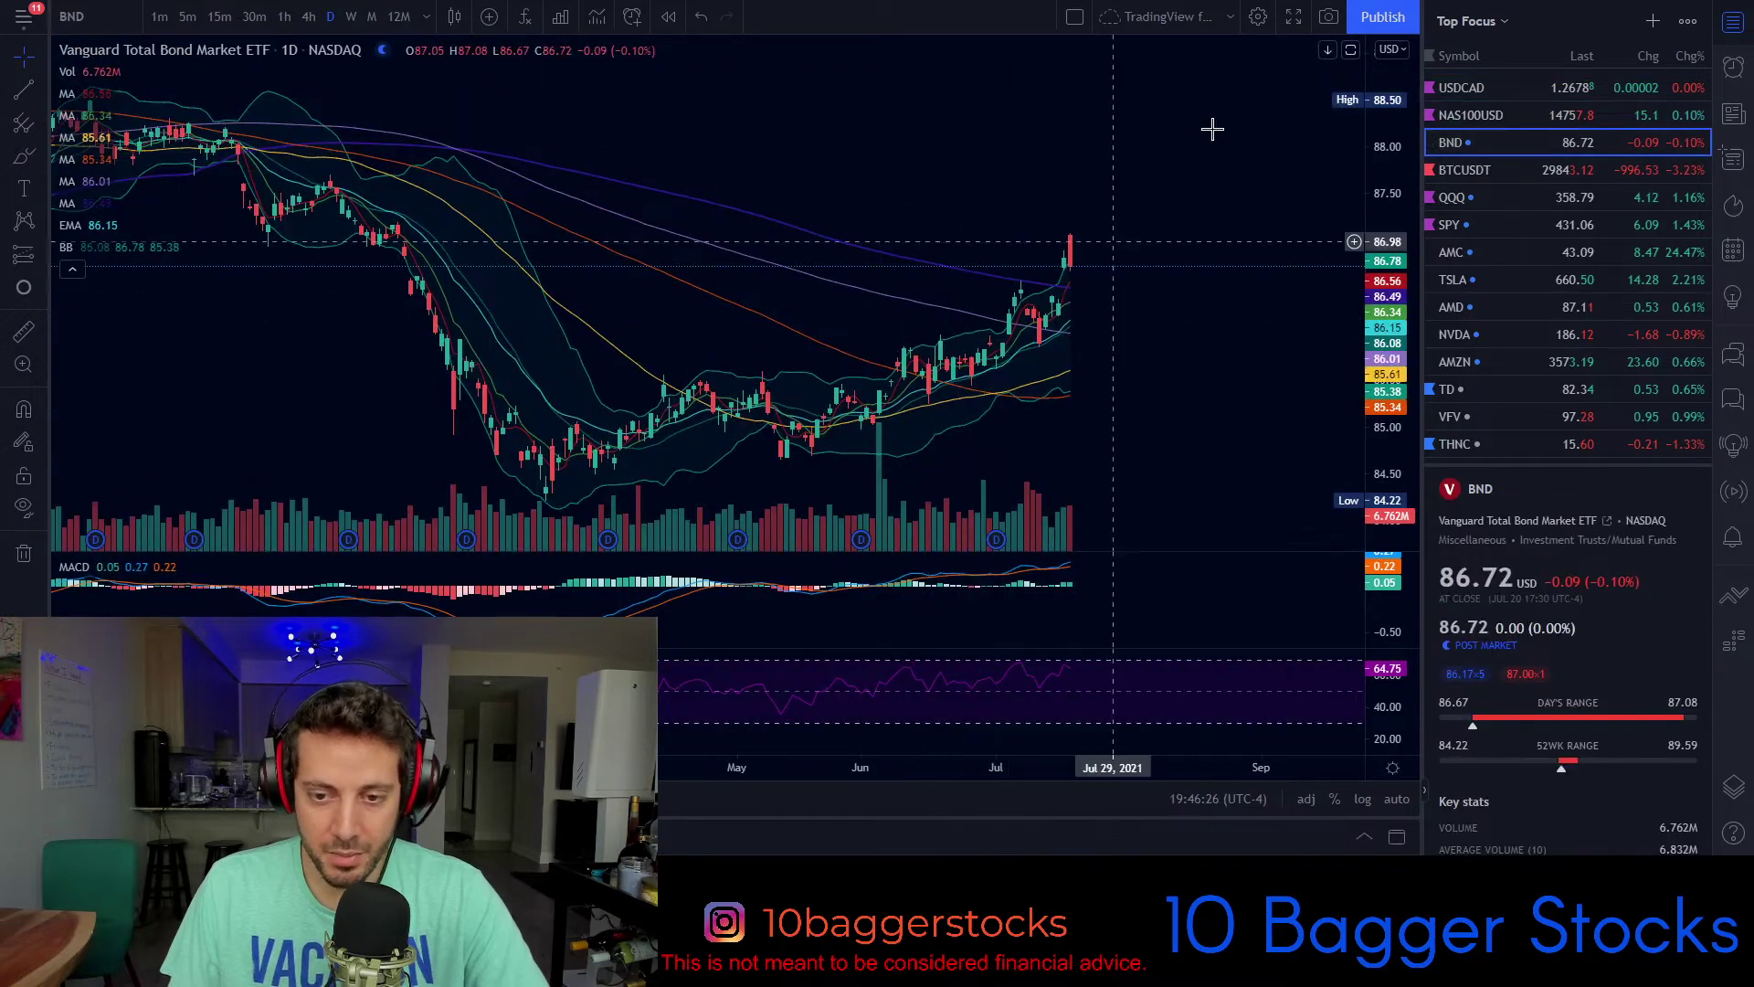
pyautogui.moveTo(1385, 257); pyautogui.dragTo(1382, 316)
pyautogui.moveTo(1156, 288); pyautogui.dragTo(1074, 194)
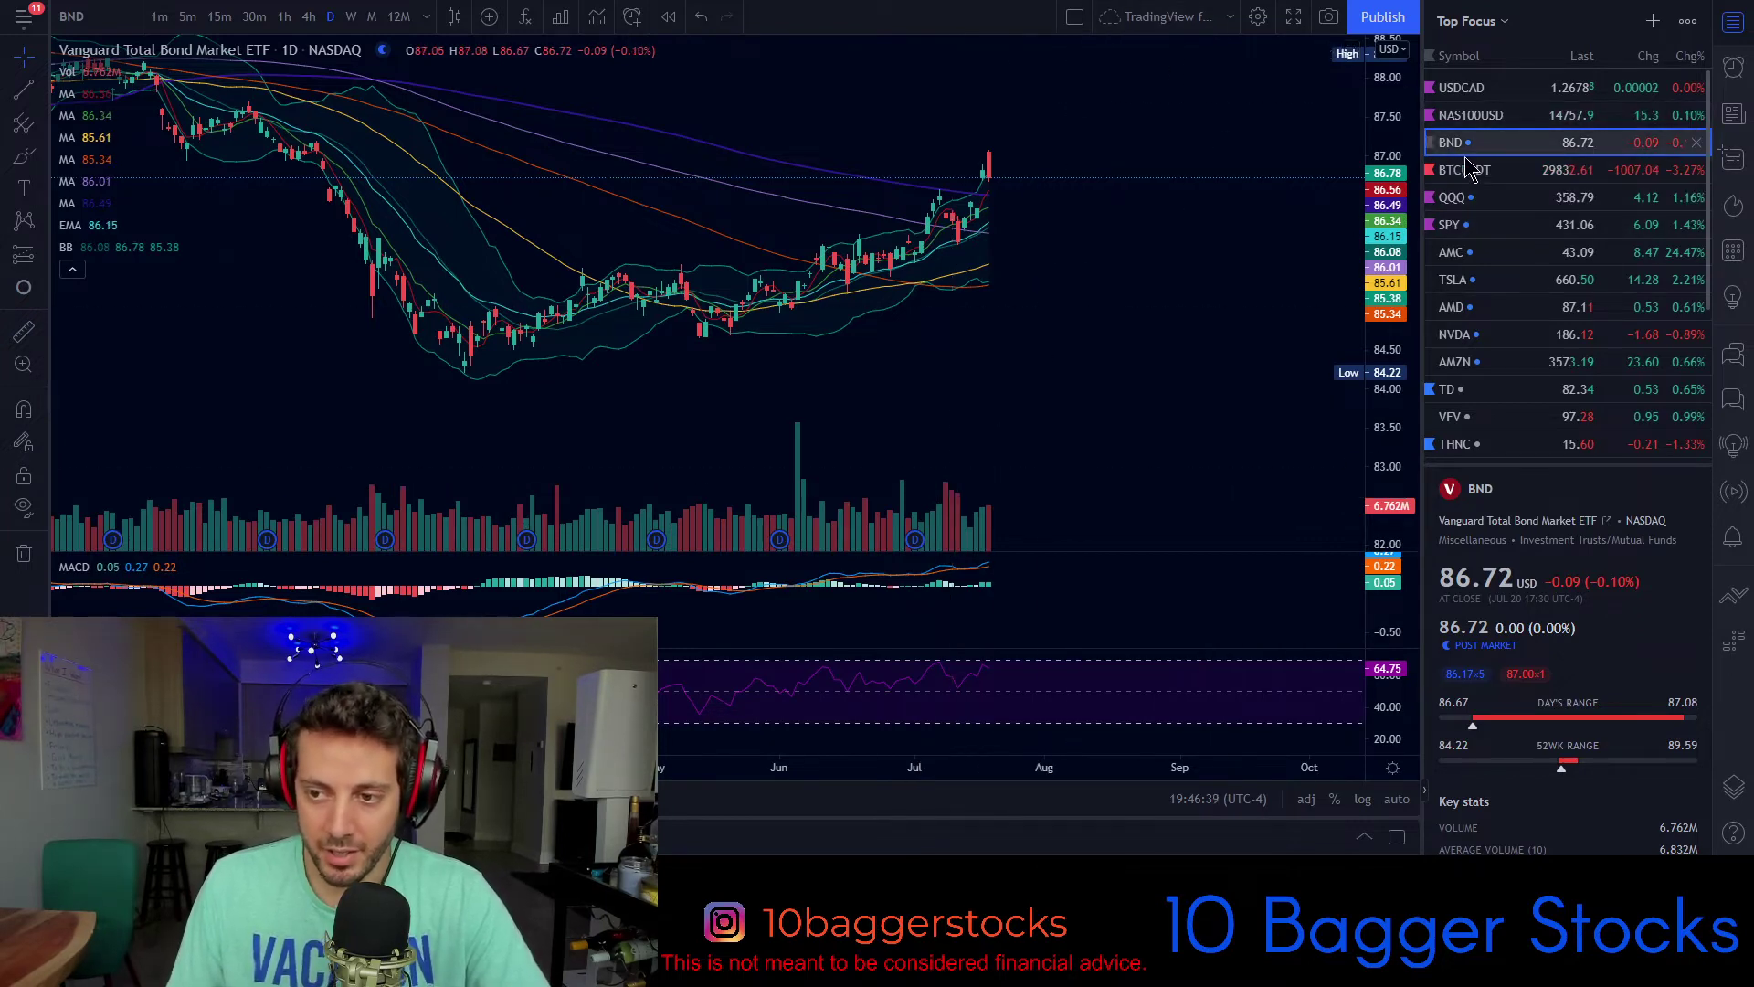
pyautogui.moveTo(1385, 201); pyautogui.dragTo(1385, 135)
pyautogui.moveTo(1100, 152); pyautogui.dragTo(1120, 199)
pyautogui.moveTo(1385, 281); pyautogui.dragTo(1395, 210)
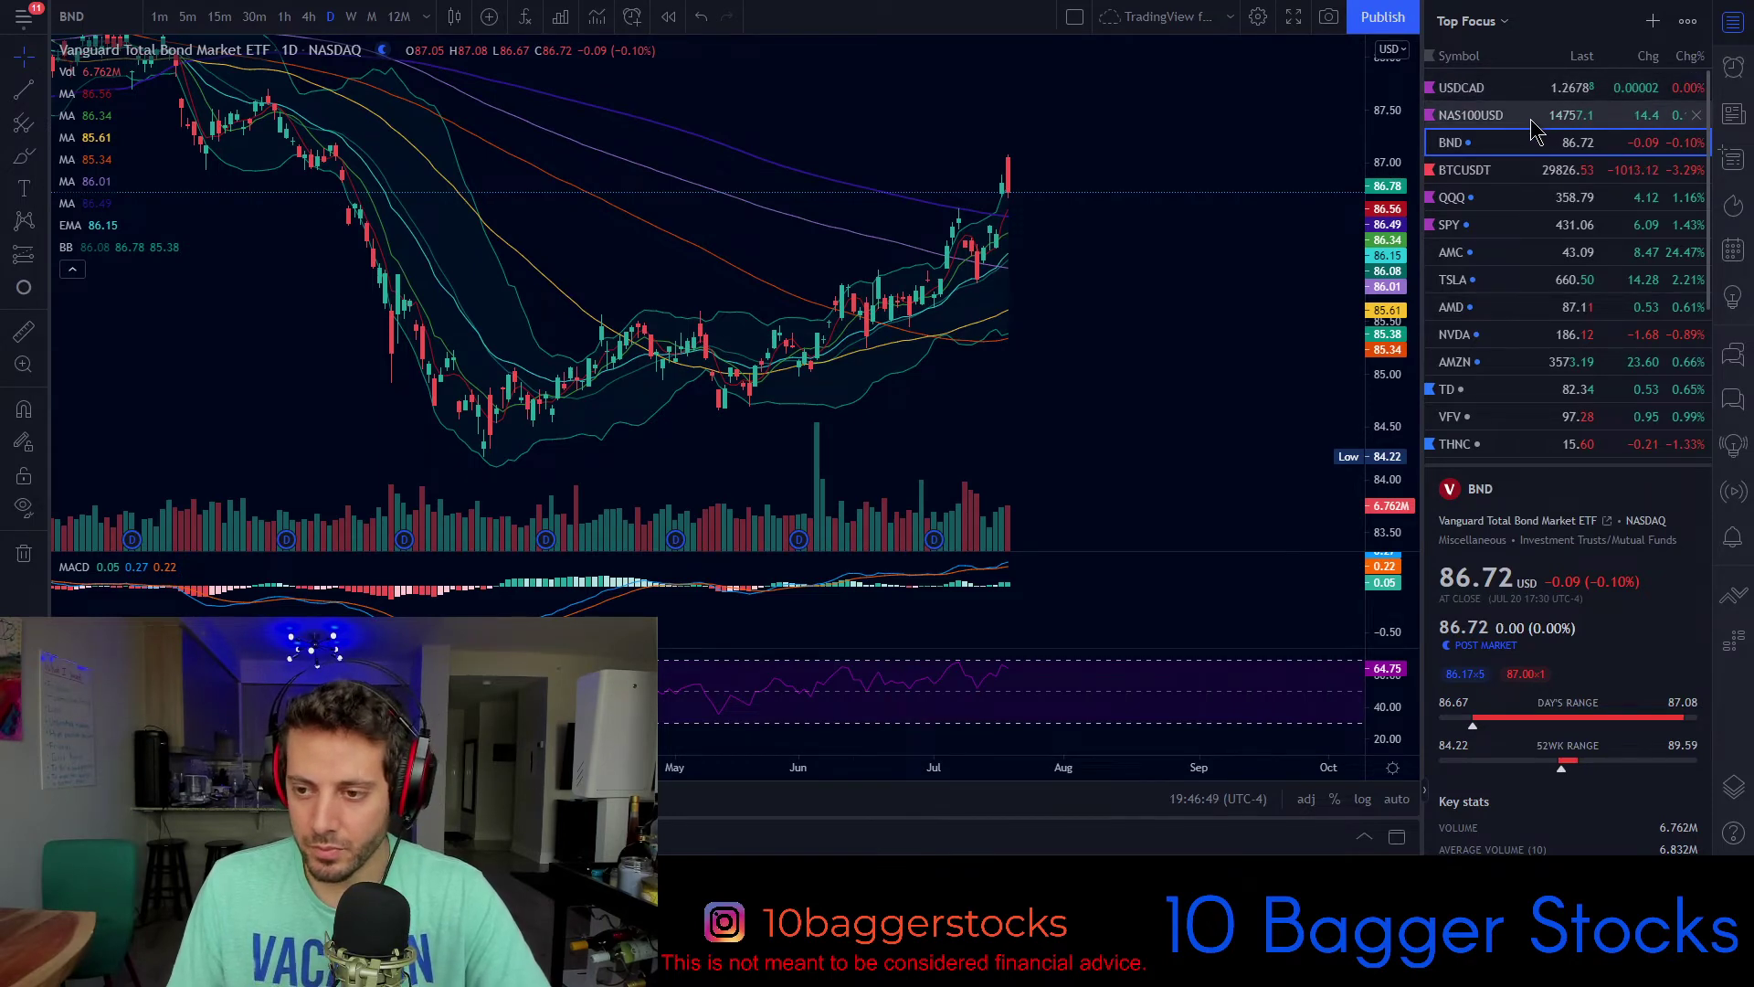
# Step: Load the Purple list watchlist and open the TSX daily chart to examine its recent price action
pyautogui.click(1489, 23)
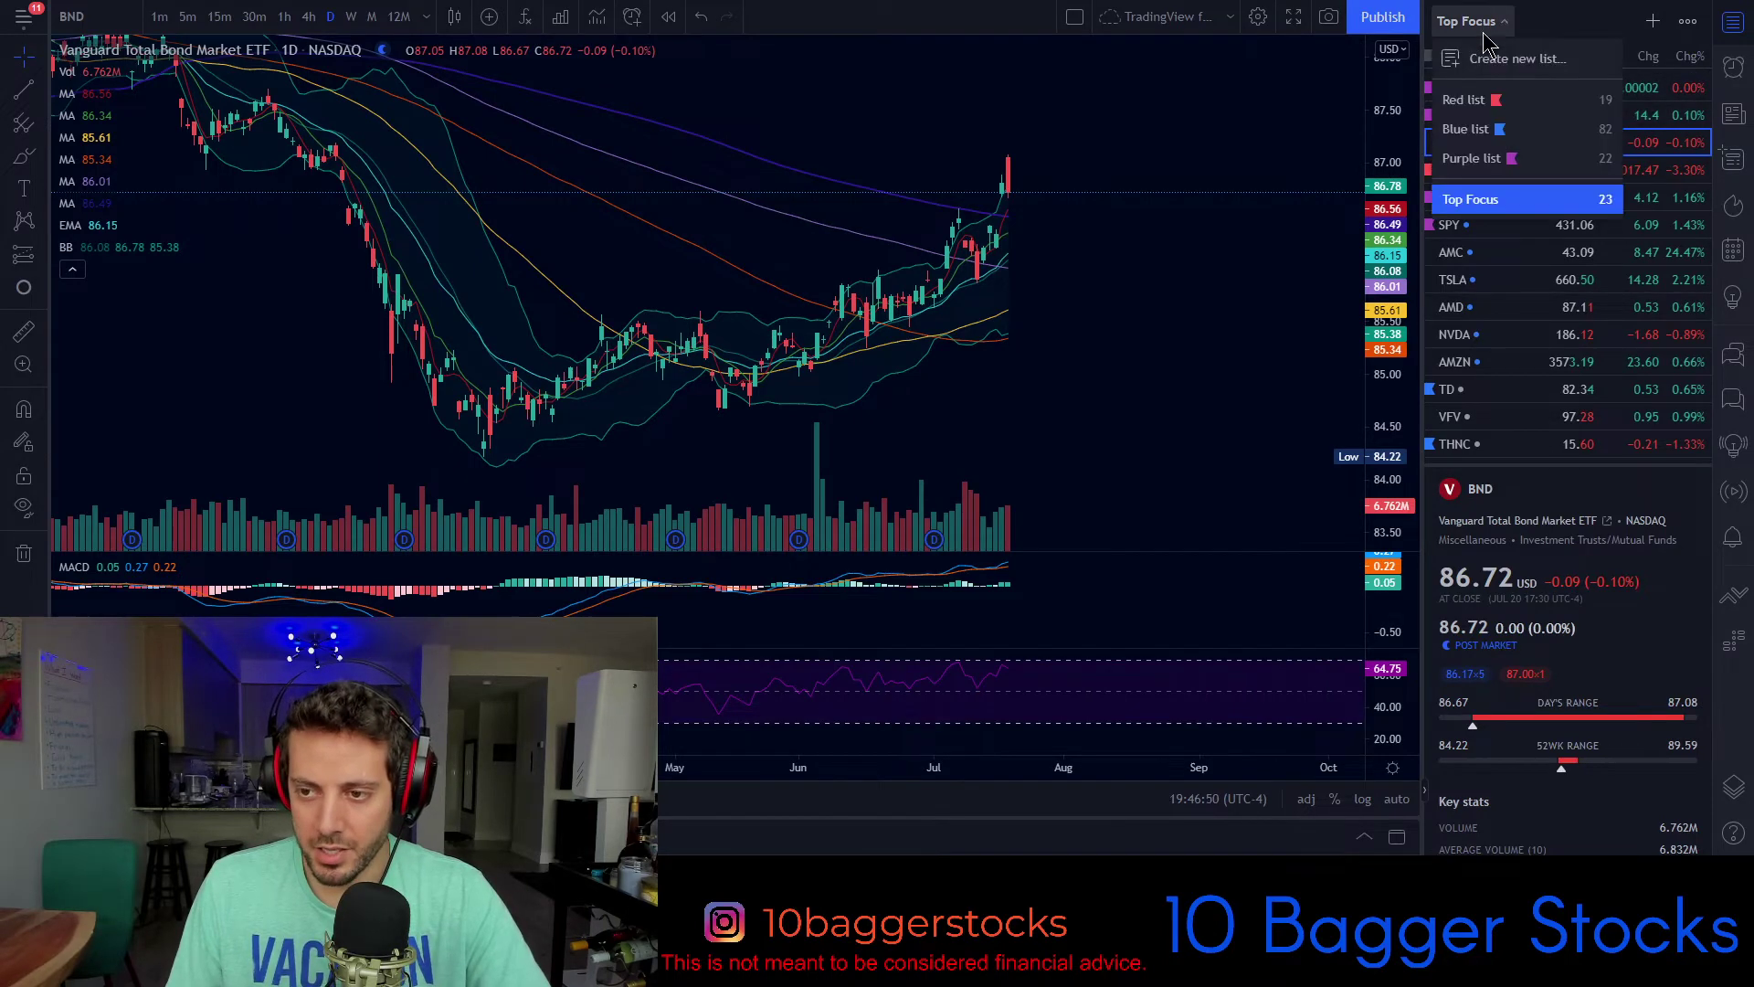
pyautogui.click(1489, 162)
pyautogui.click(1470, 256)
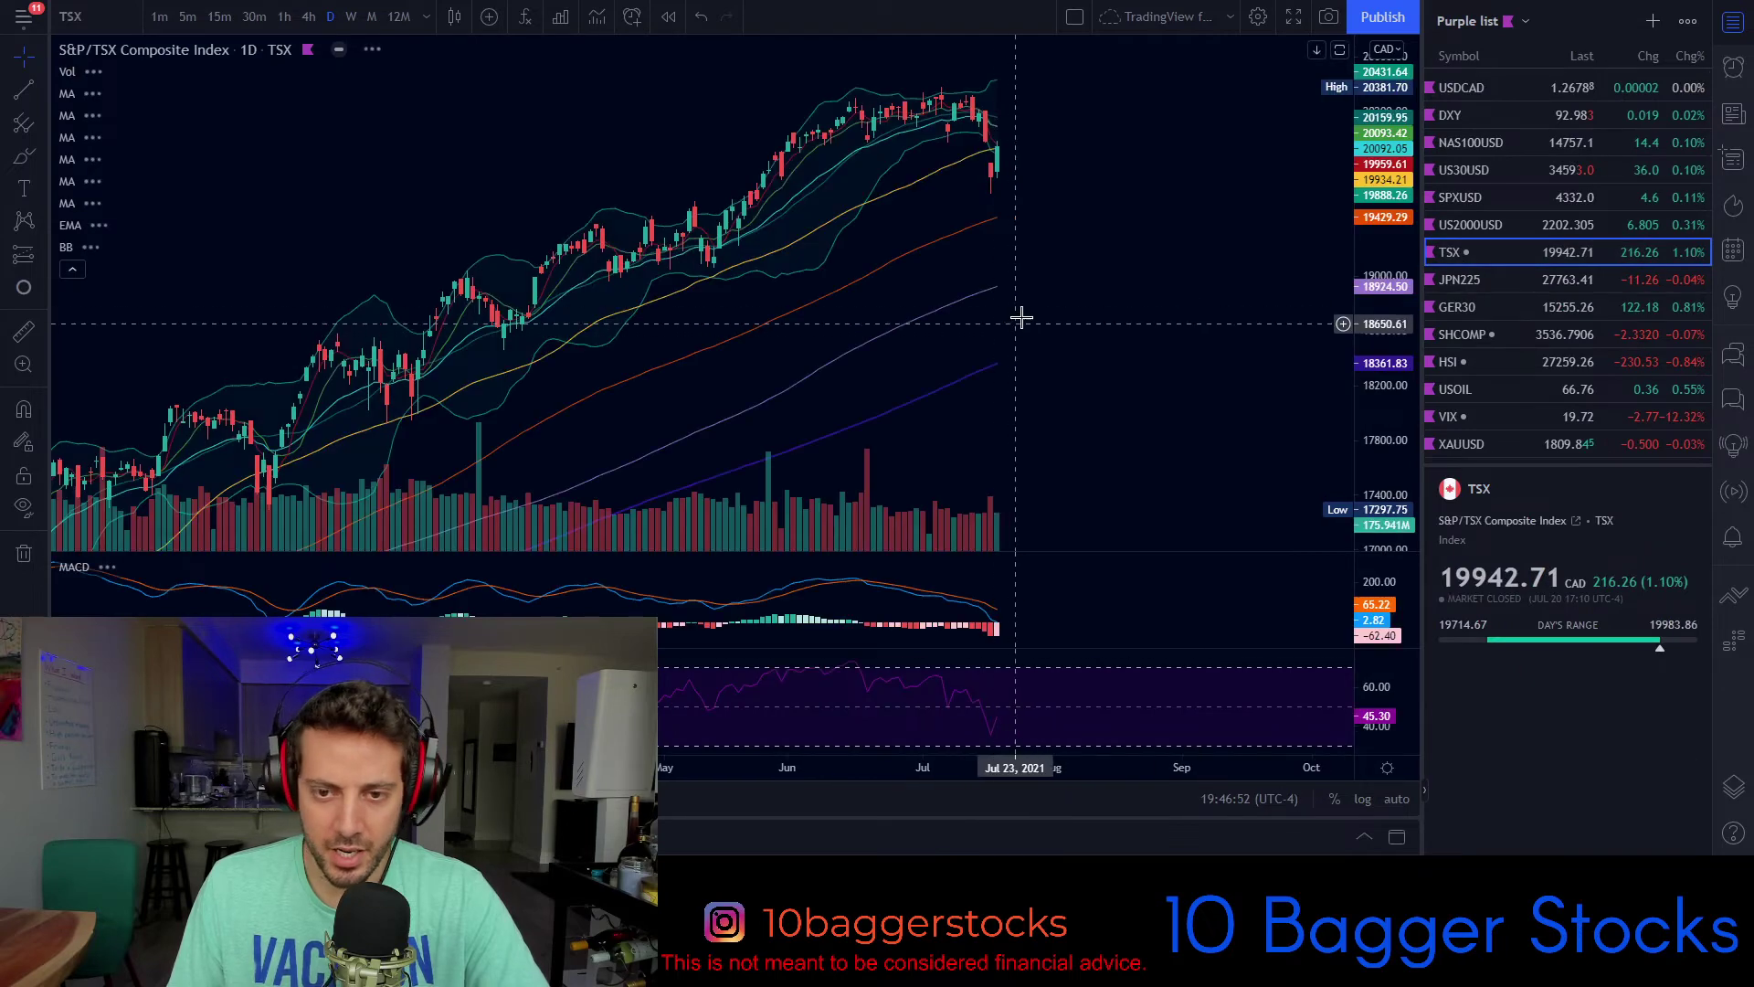
pyautogui.scroll(-1, 1116, 203)
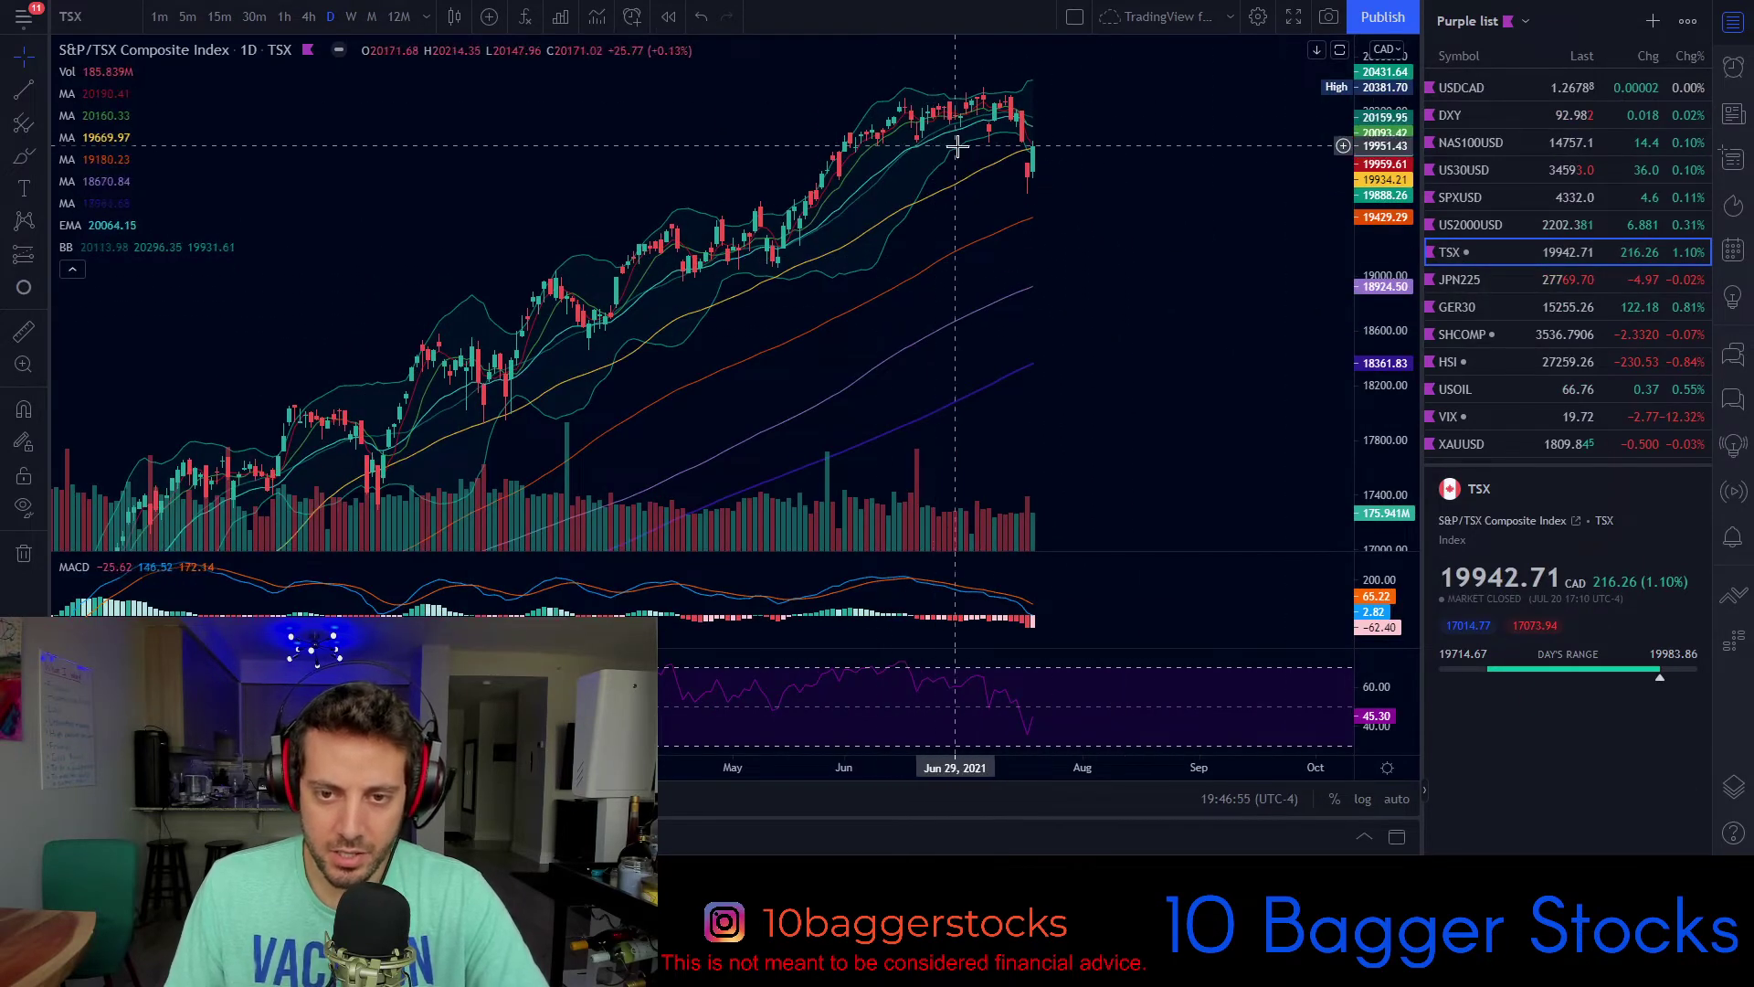
pyautogui.moveTo(1390, 235); pyautogui.dragTo(1388, 137)
pyautogui.moveTo(1242, 199); pyautogui.dragTo(1233, 307)
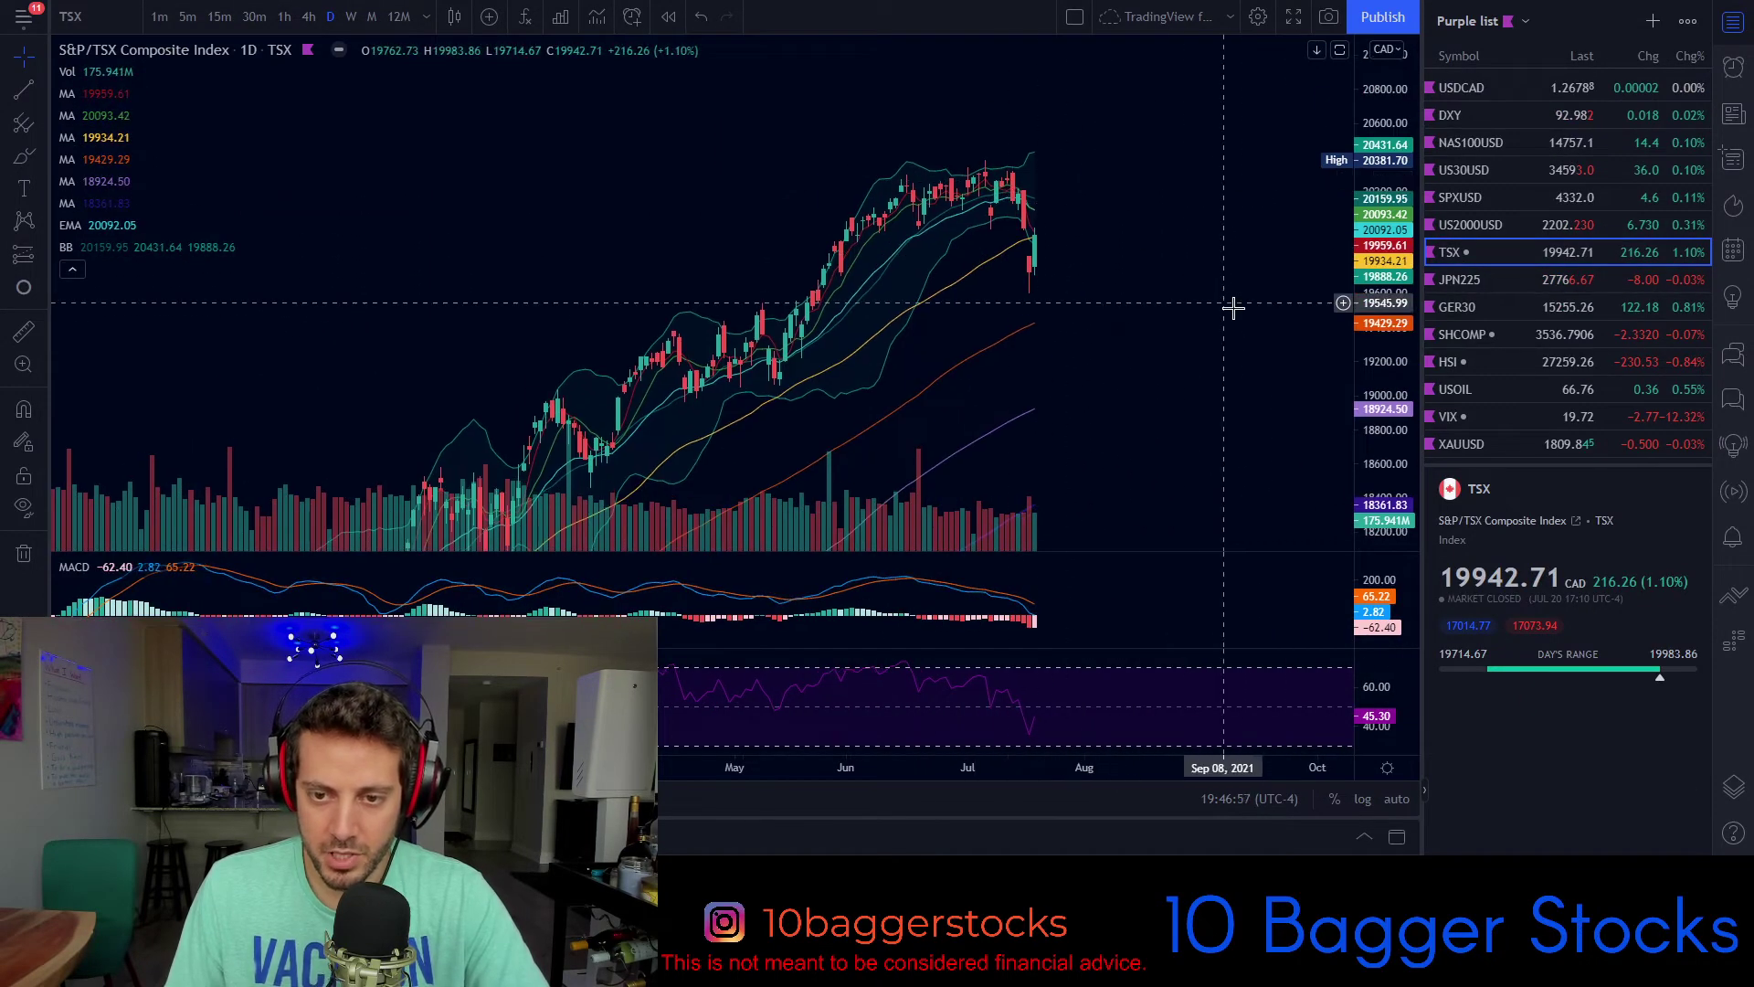
# Step: Examine the July TSX daily candles up close against the yellow moving average and the lower Bollinger Band
pyautogui.scroll(5, 1075, 297)
pyautogui.moveTo(992, 304); pyautogui.dragTo(1362, 315)
pyautogui.scroll(7, 1170, 333)
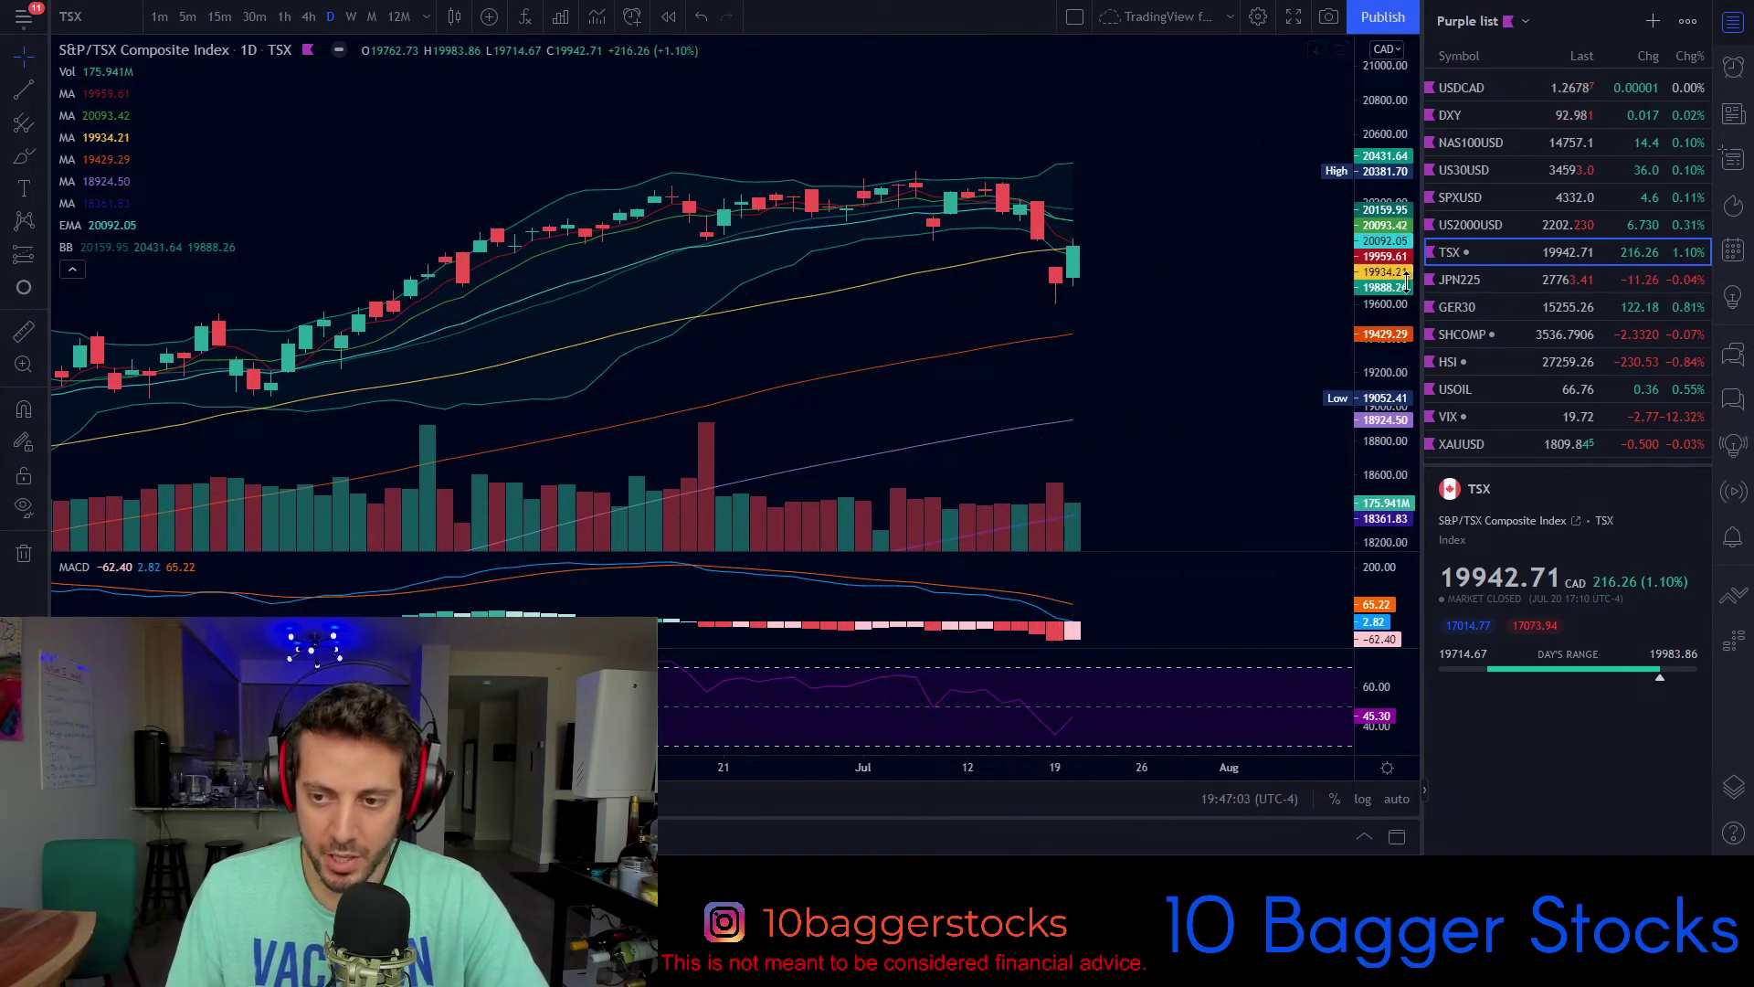
pyautogui.moveTo(1406, 285); pyautogui.dragTo(1402, 73)
pyautogui.moveTo(1191, 234); pyautogui.dragTo(1201, 277)
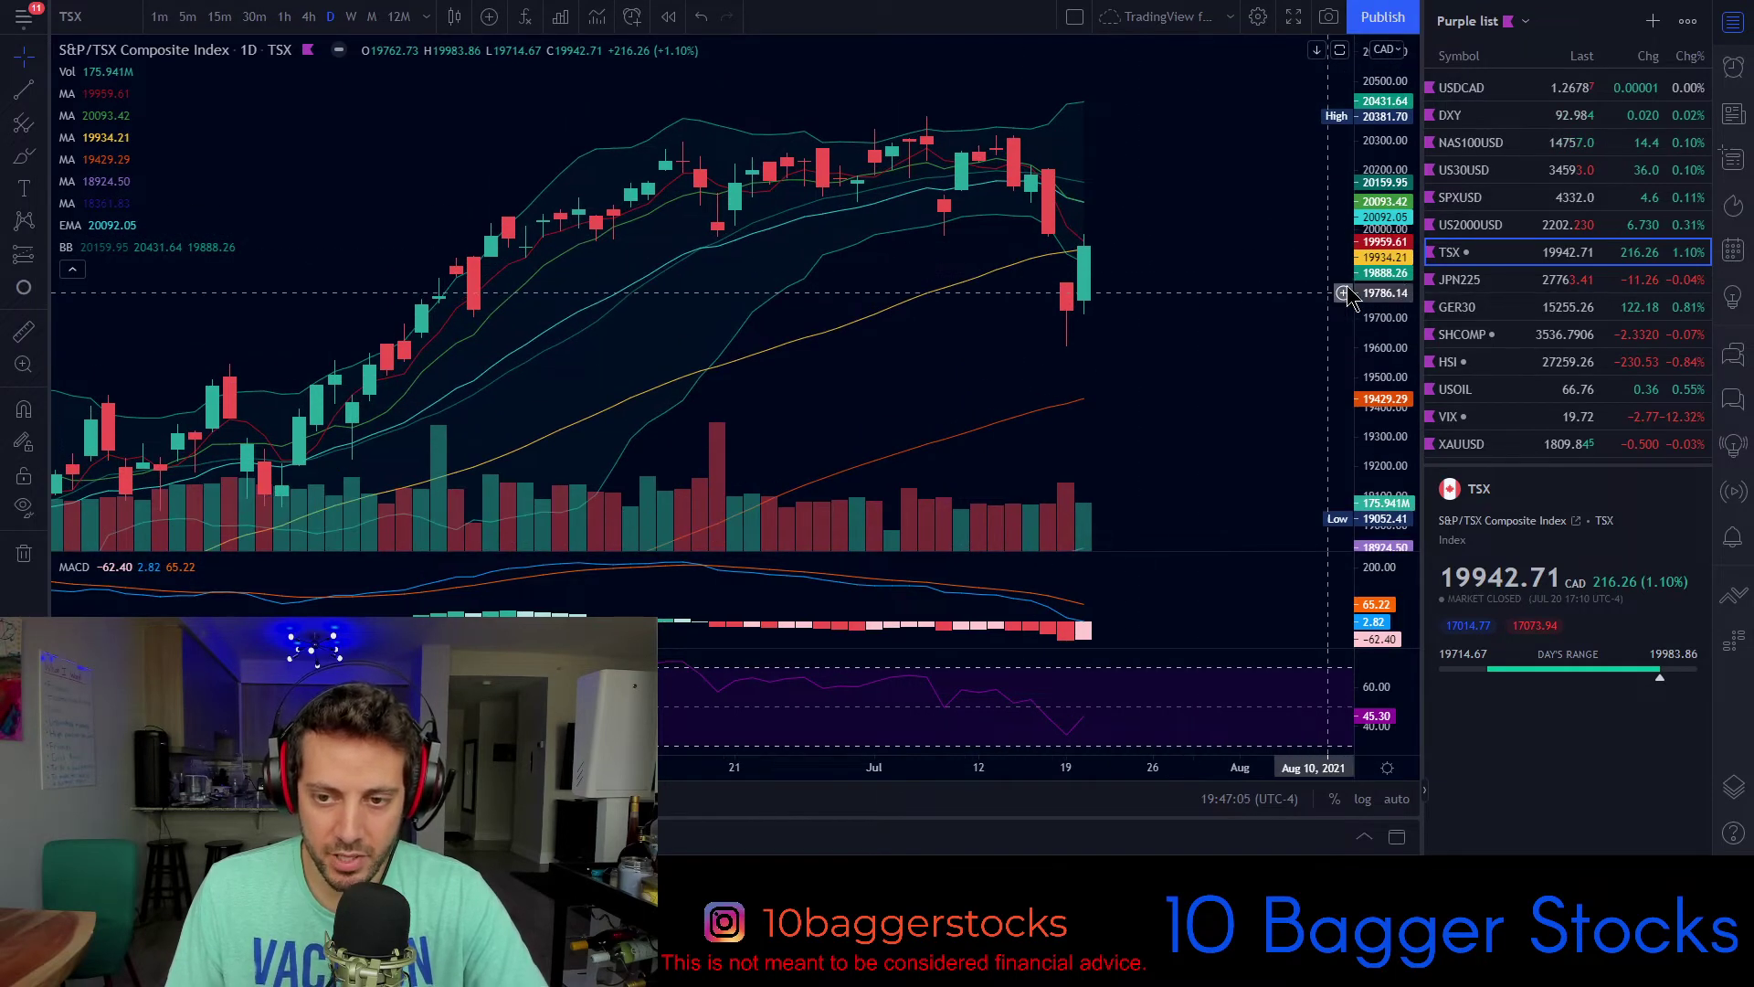
pyautogui.scroll(-5, 1104, 305)
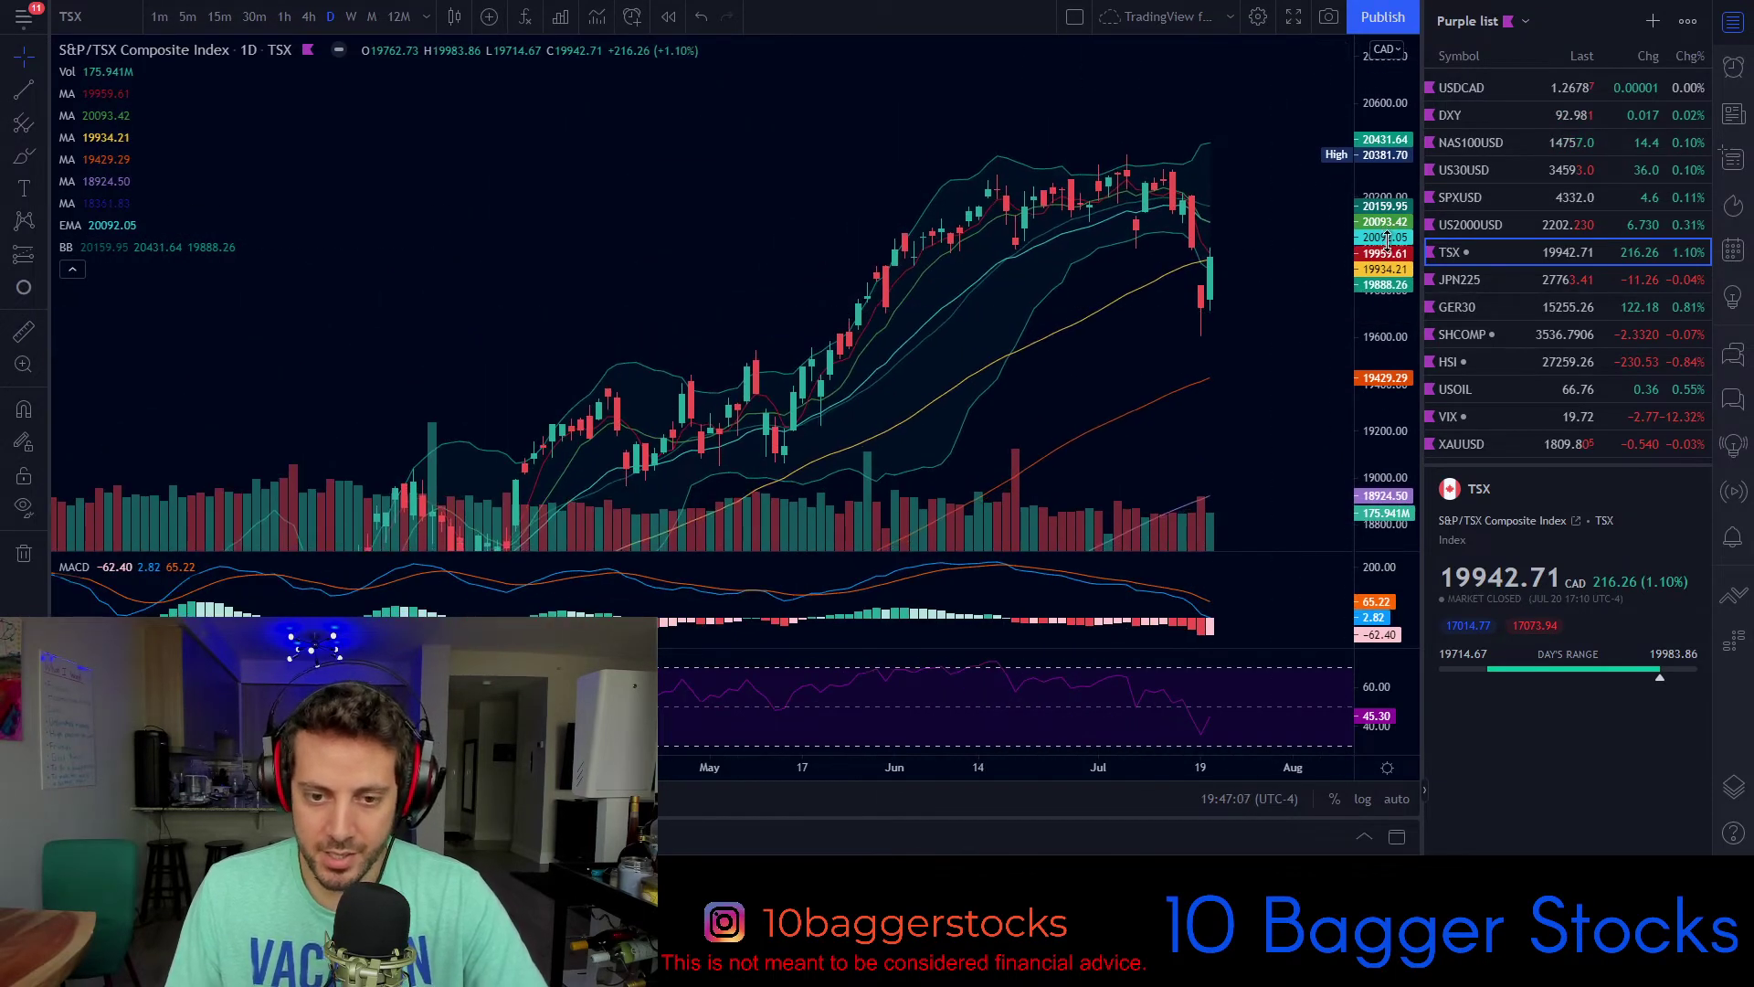
# Step: Review TSX on the weekly and monthly timeframes, examining the rise from the 2020 low against the moving averages
pyautogui.click(355, 16)
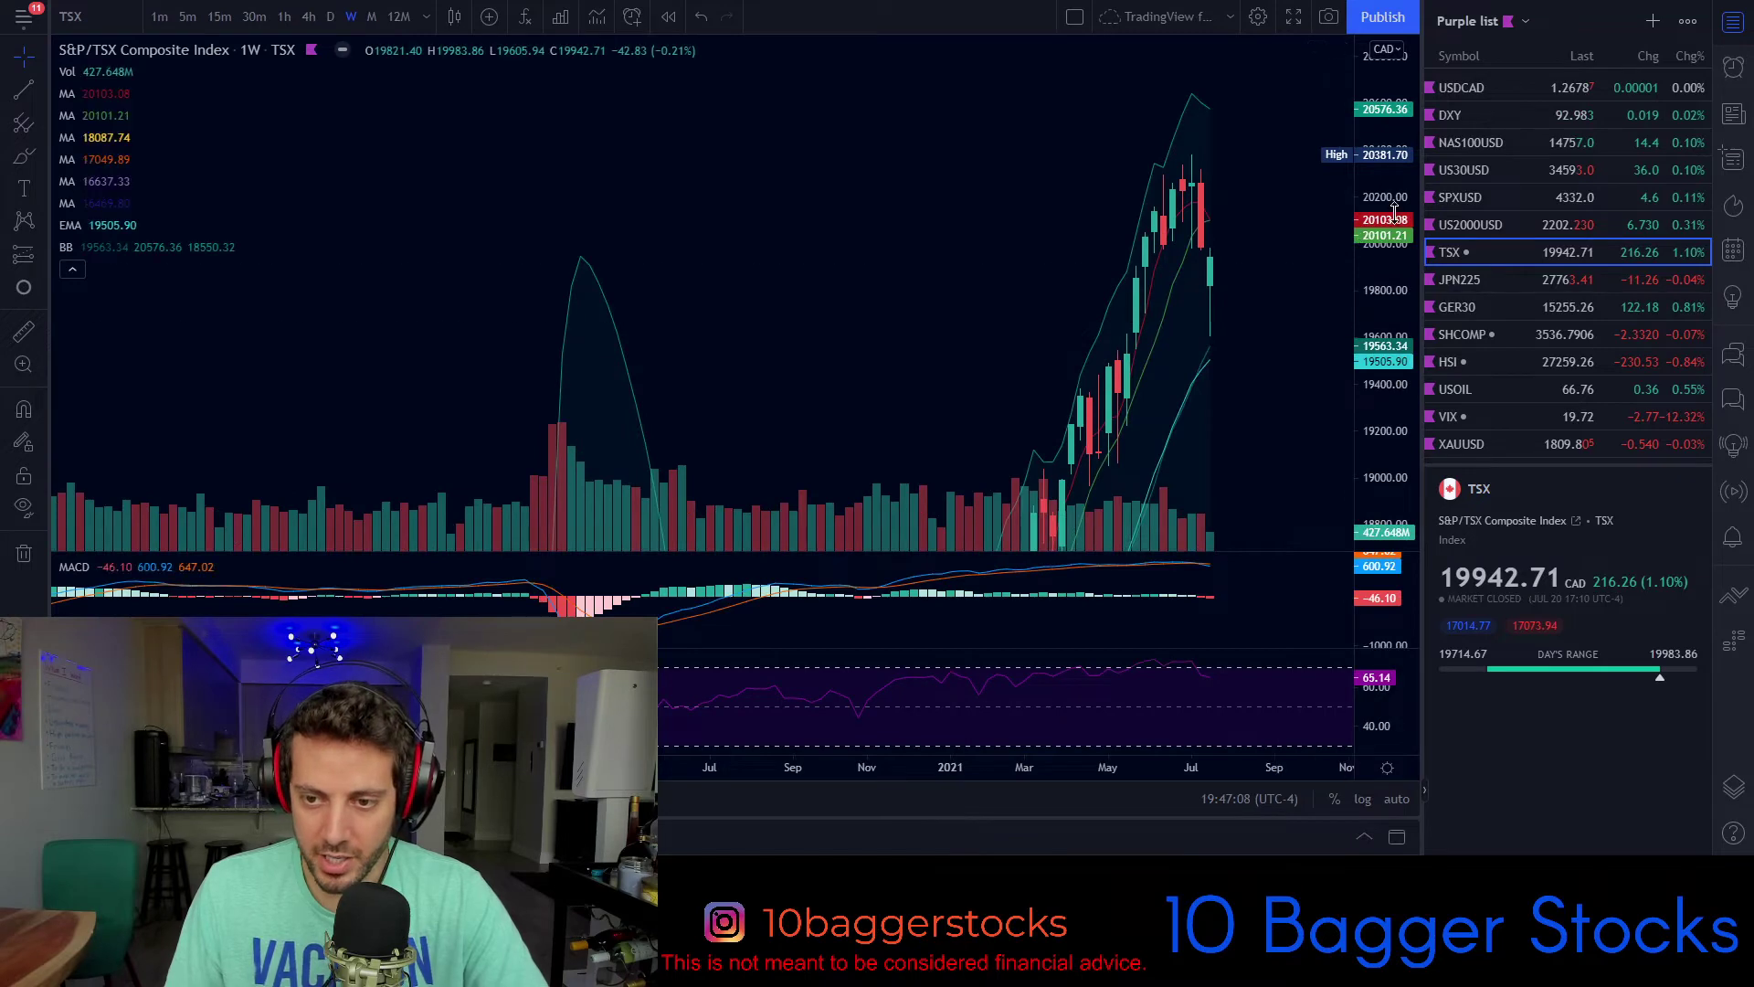
pyautogui.doubleClick(1385, 222)
pyautogui.scroll(-2, 1237, 266)
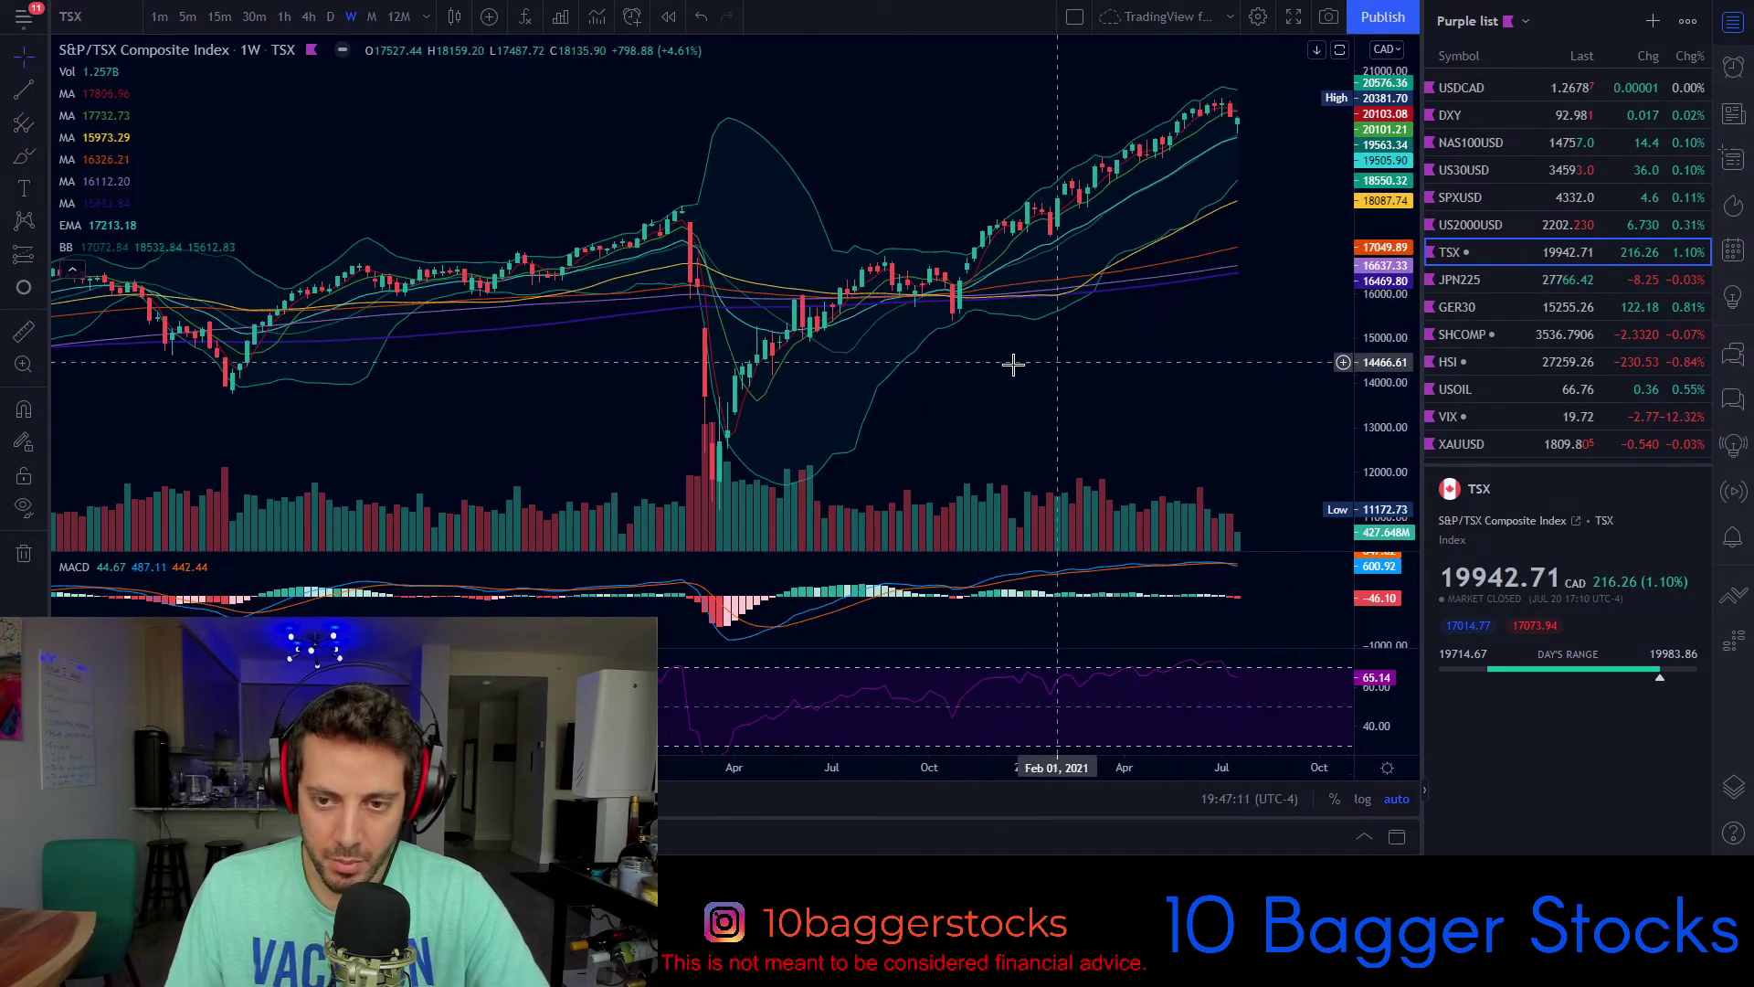
pyautogui.scroll(3, 1186, 232)
pyautogui.moveTo(1191, 233); pyautogui.dragTo(963, 242)
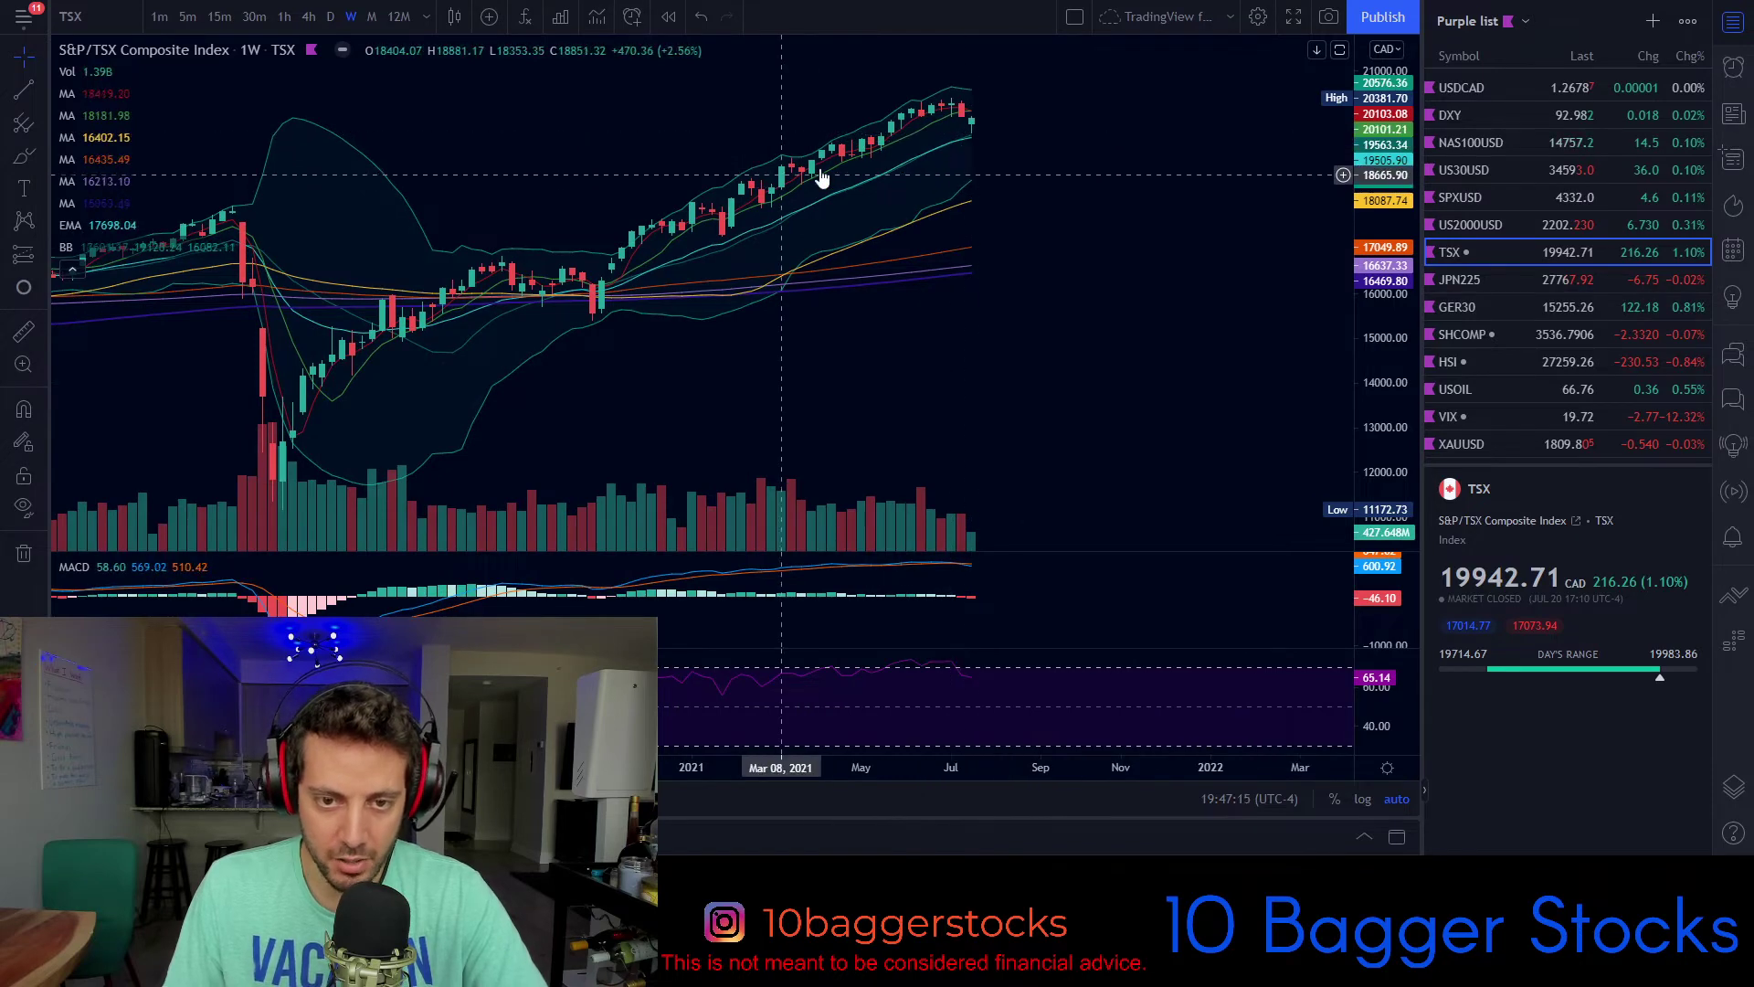
pyautogui.click(372, 18)
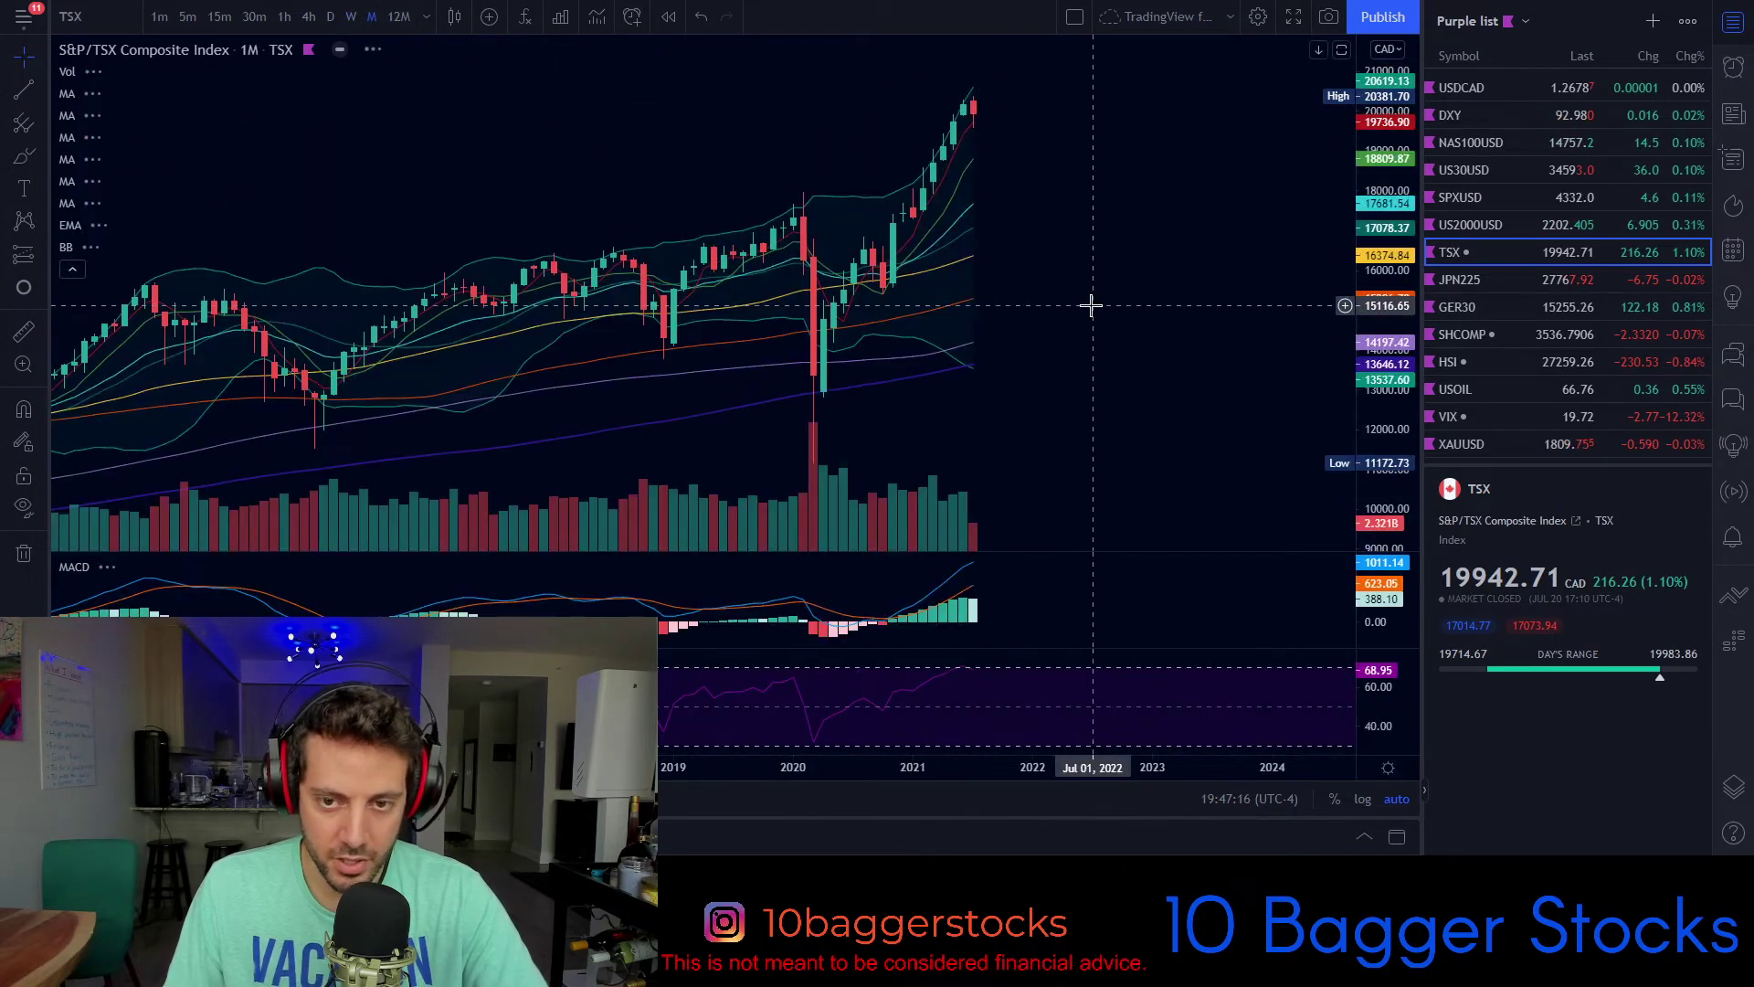
pyautogui.moveTo(1358, 228); pyautogui.dragTo(1359, 265)
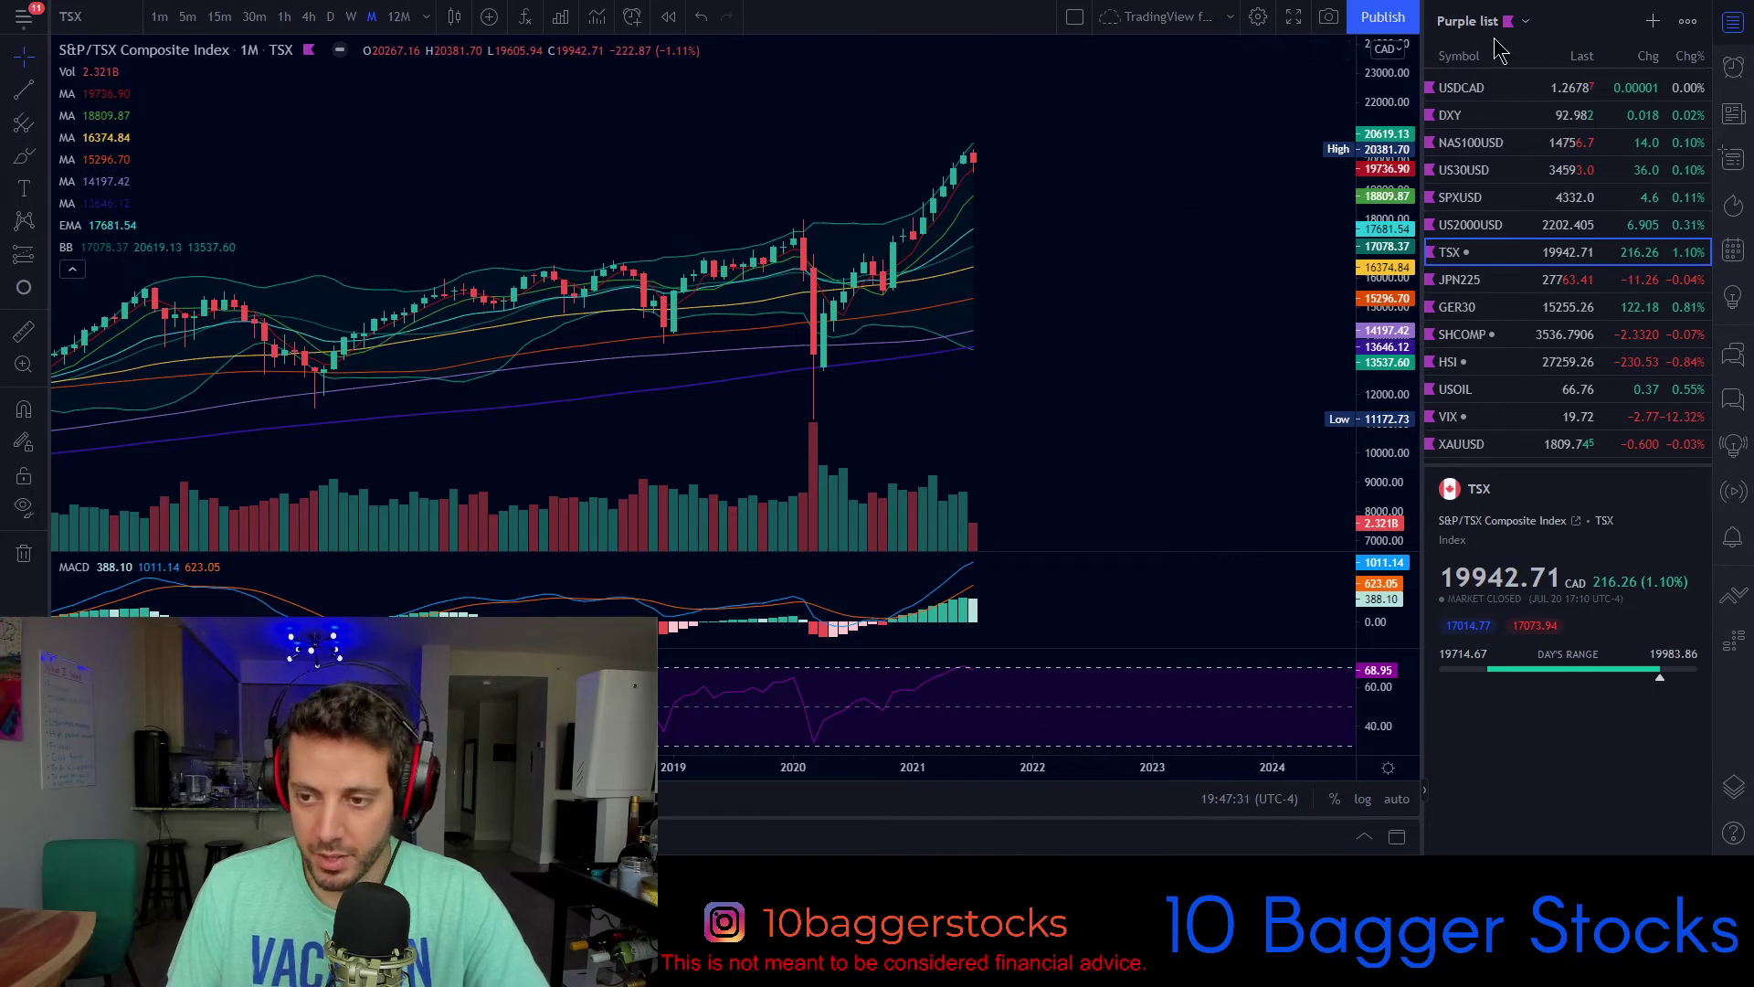
# Step: Compare the monthly charts of NAS100USD and US30USD, finishing on US30USD
pyautogui.click(1466, 170)
pyautogui.click(1491, 147)
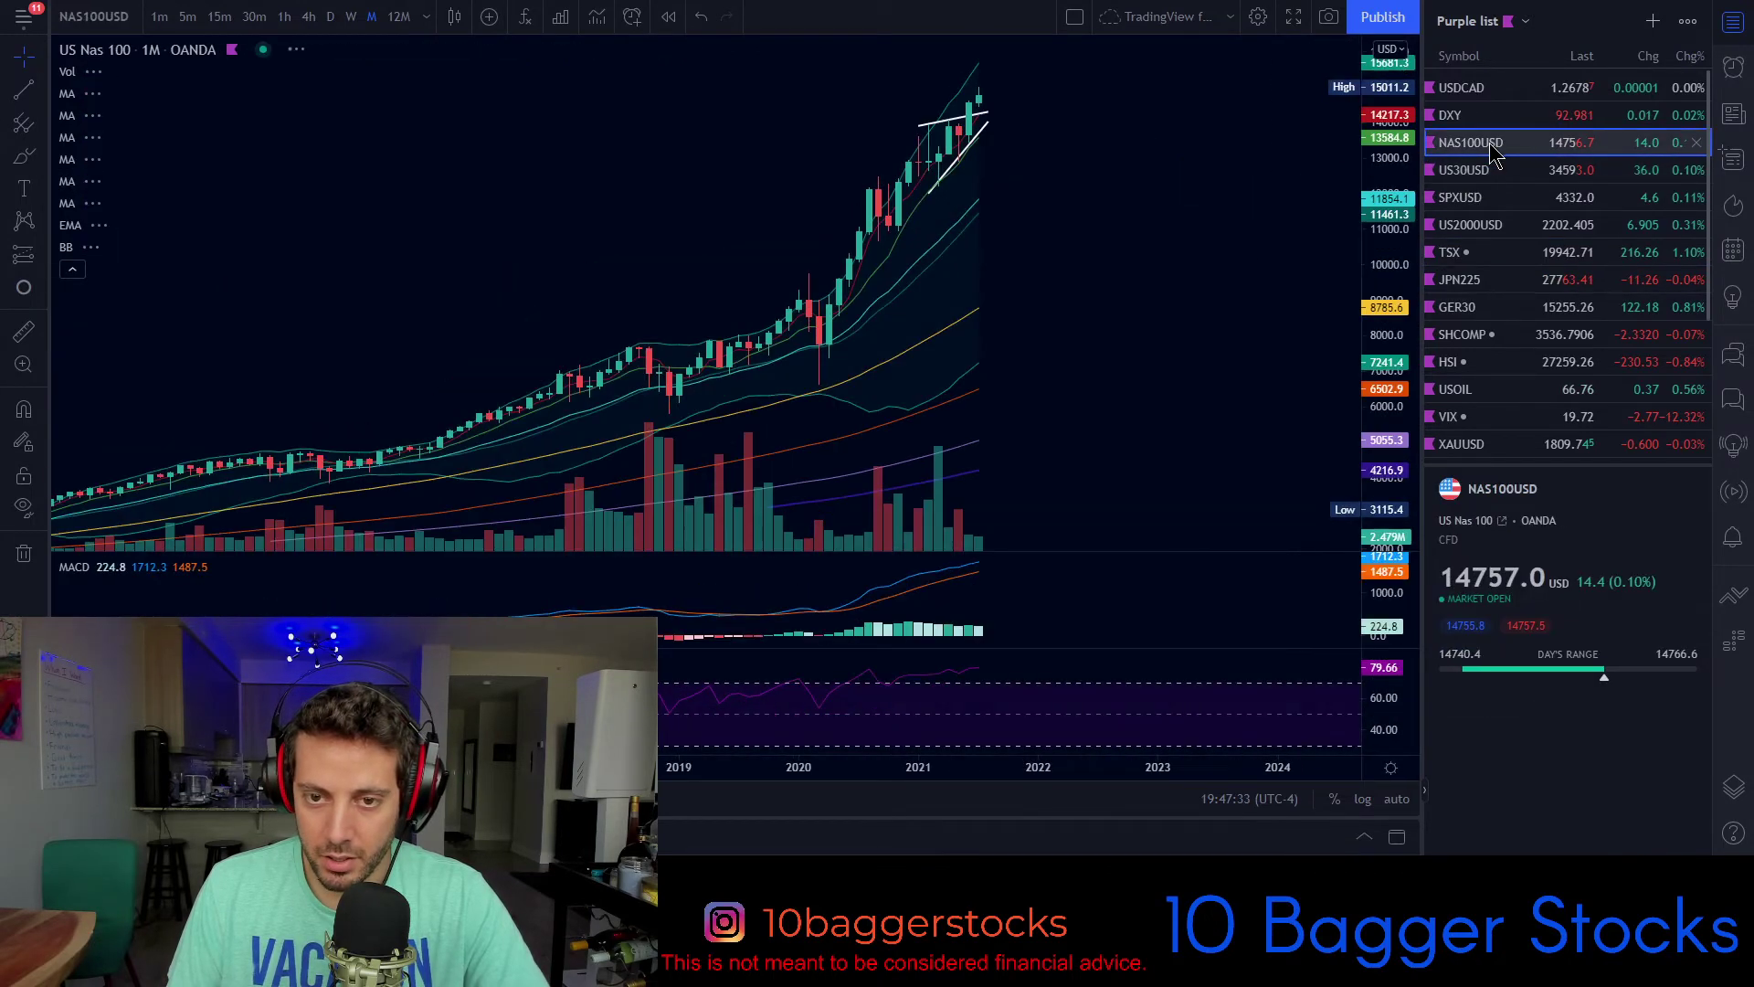
pyautogui.press('Down')
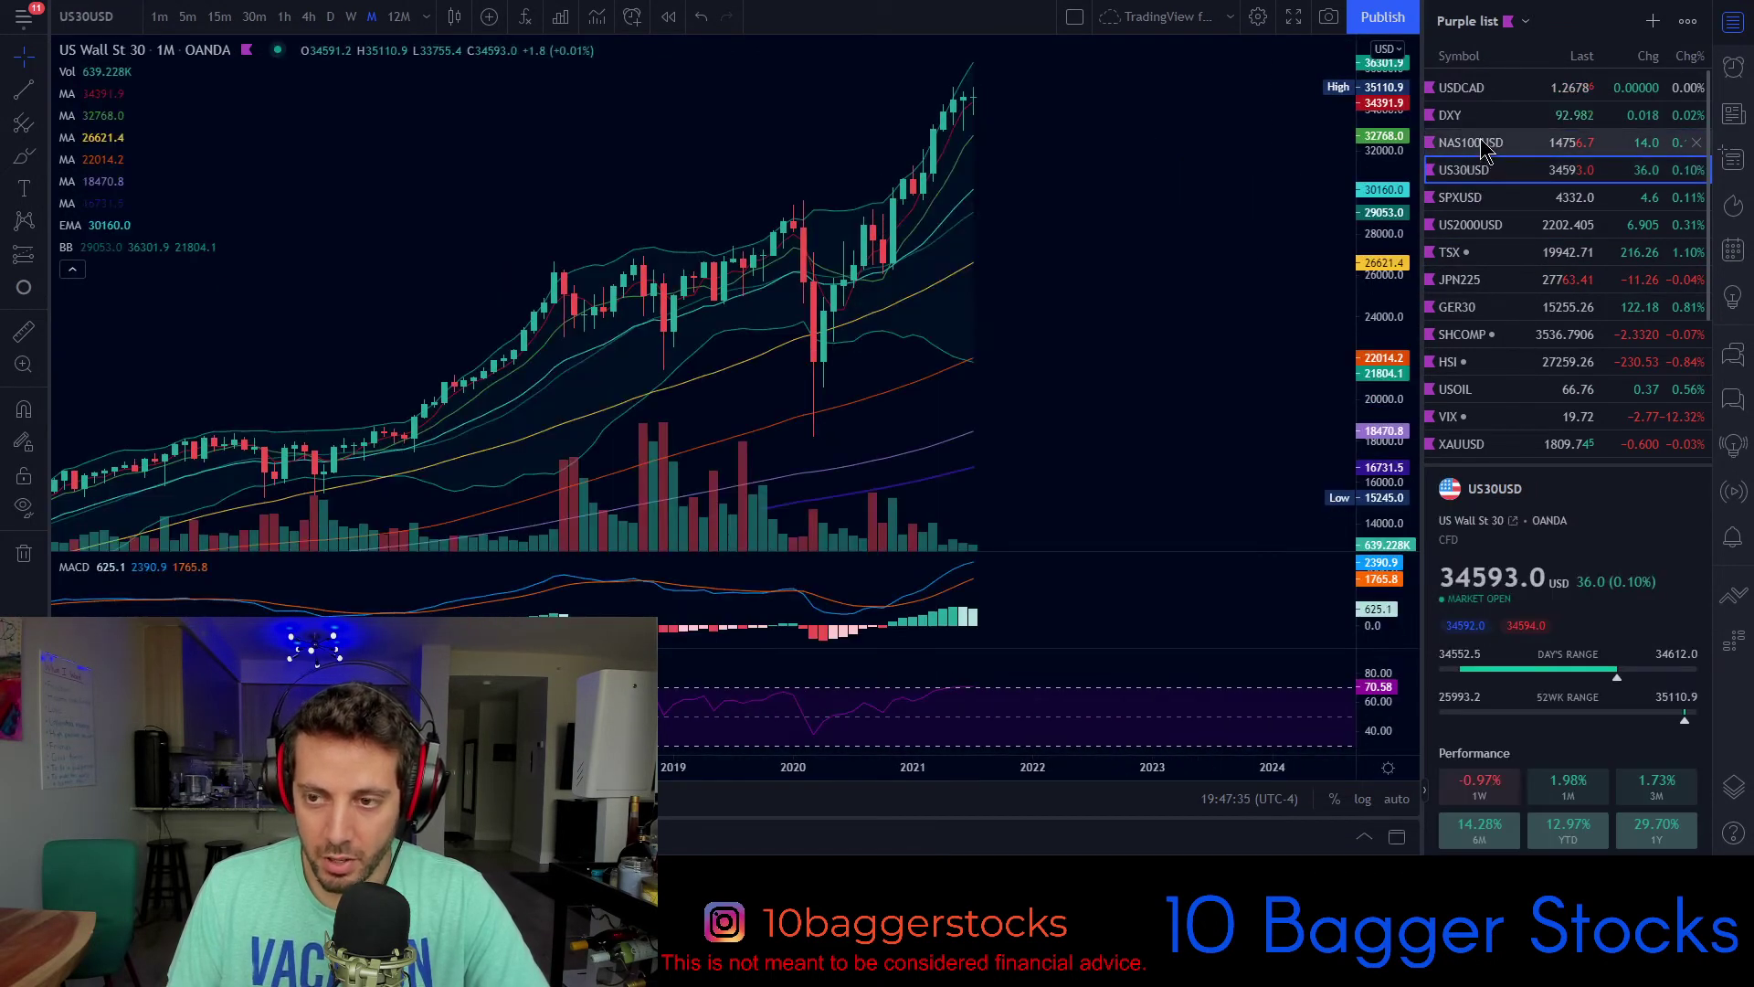
pyautogui.click(1483, 146)
pyautogui.press('Down')
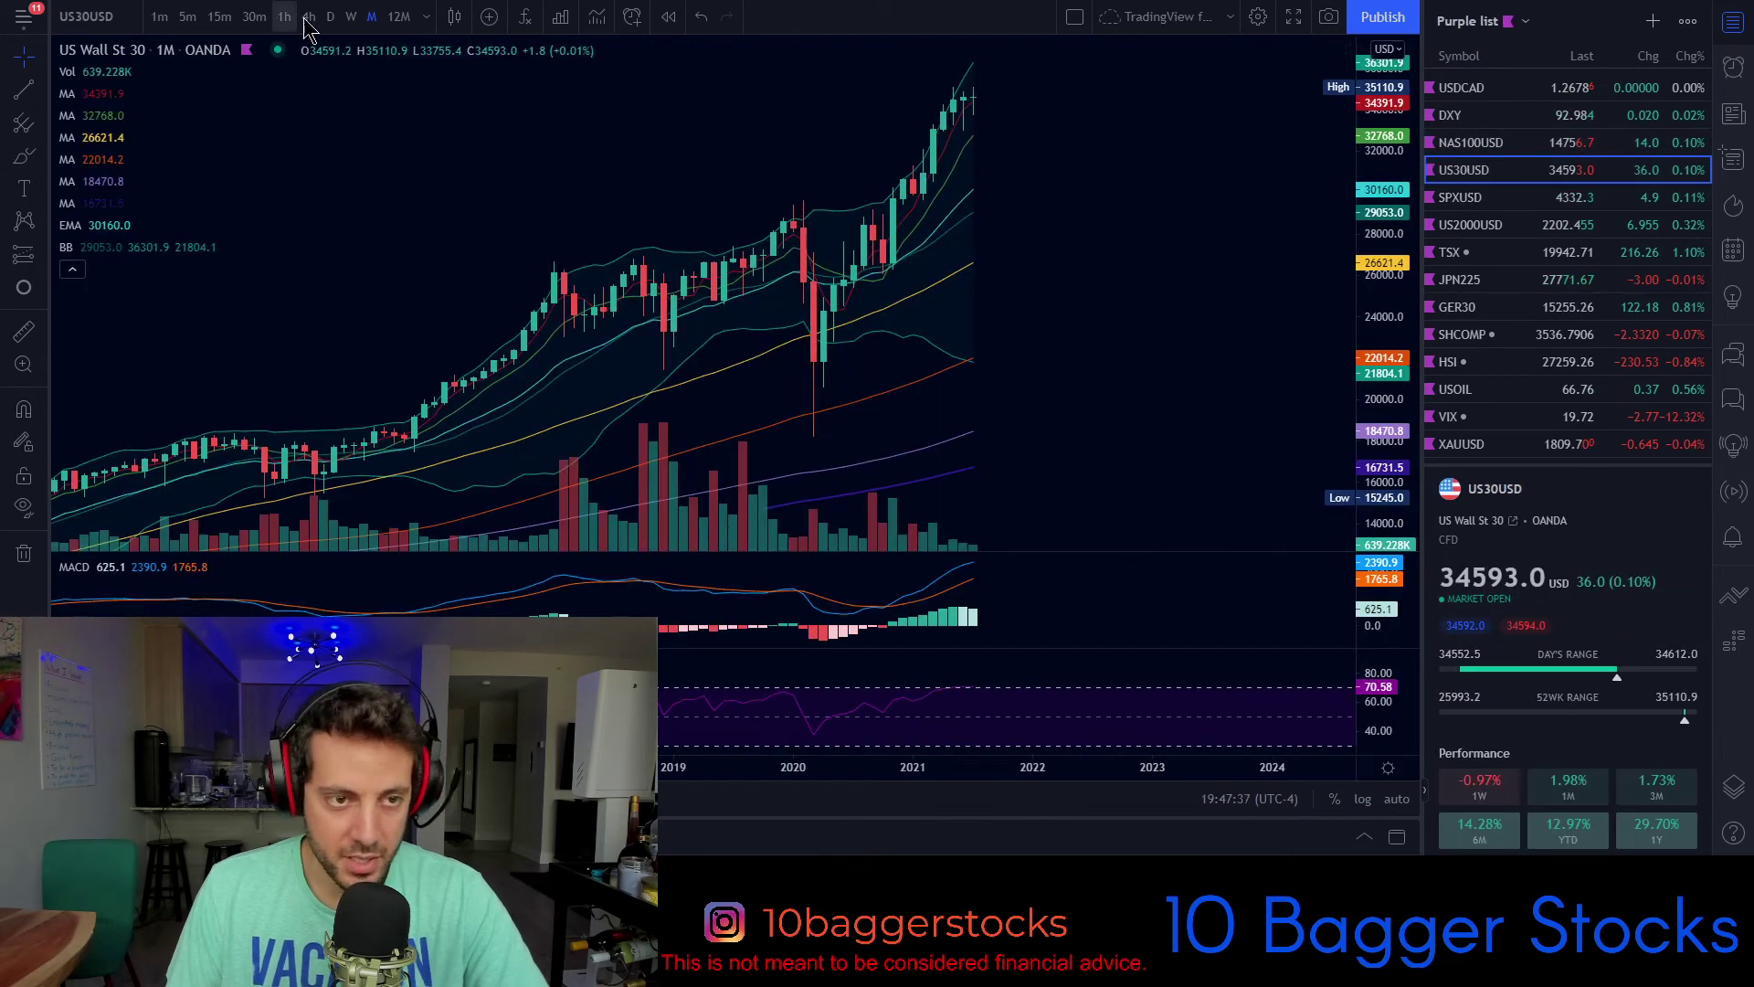
# Step: Switch US30USD to the weekly timeframe and examine the latest candles against the moving averages and Bollinger Bands
pyautogui.click(355, 19)
pyautogui.moveTo(1389, 301); pyautogui.dragTo(1389, 114)
pyautogui.moveTo(1153, 157); pyautogui.dragTo(1192, 333)
pyautogui.scroll(4, 874, 301)
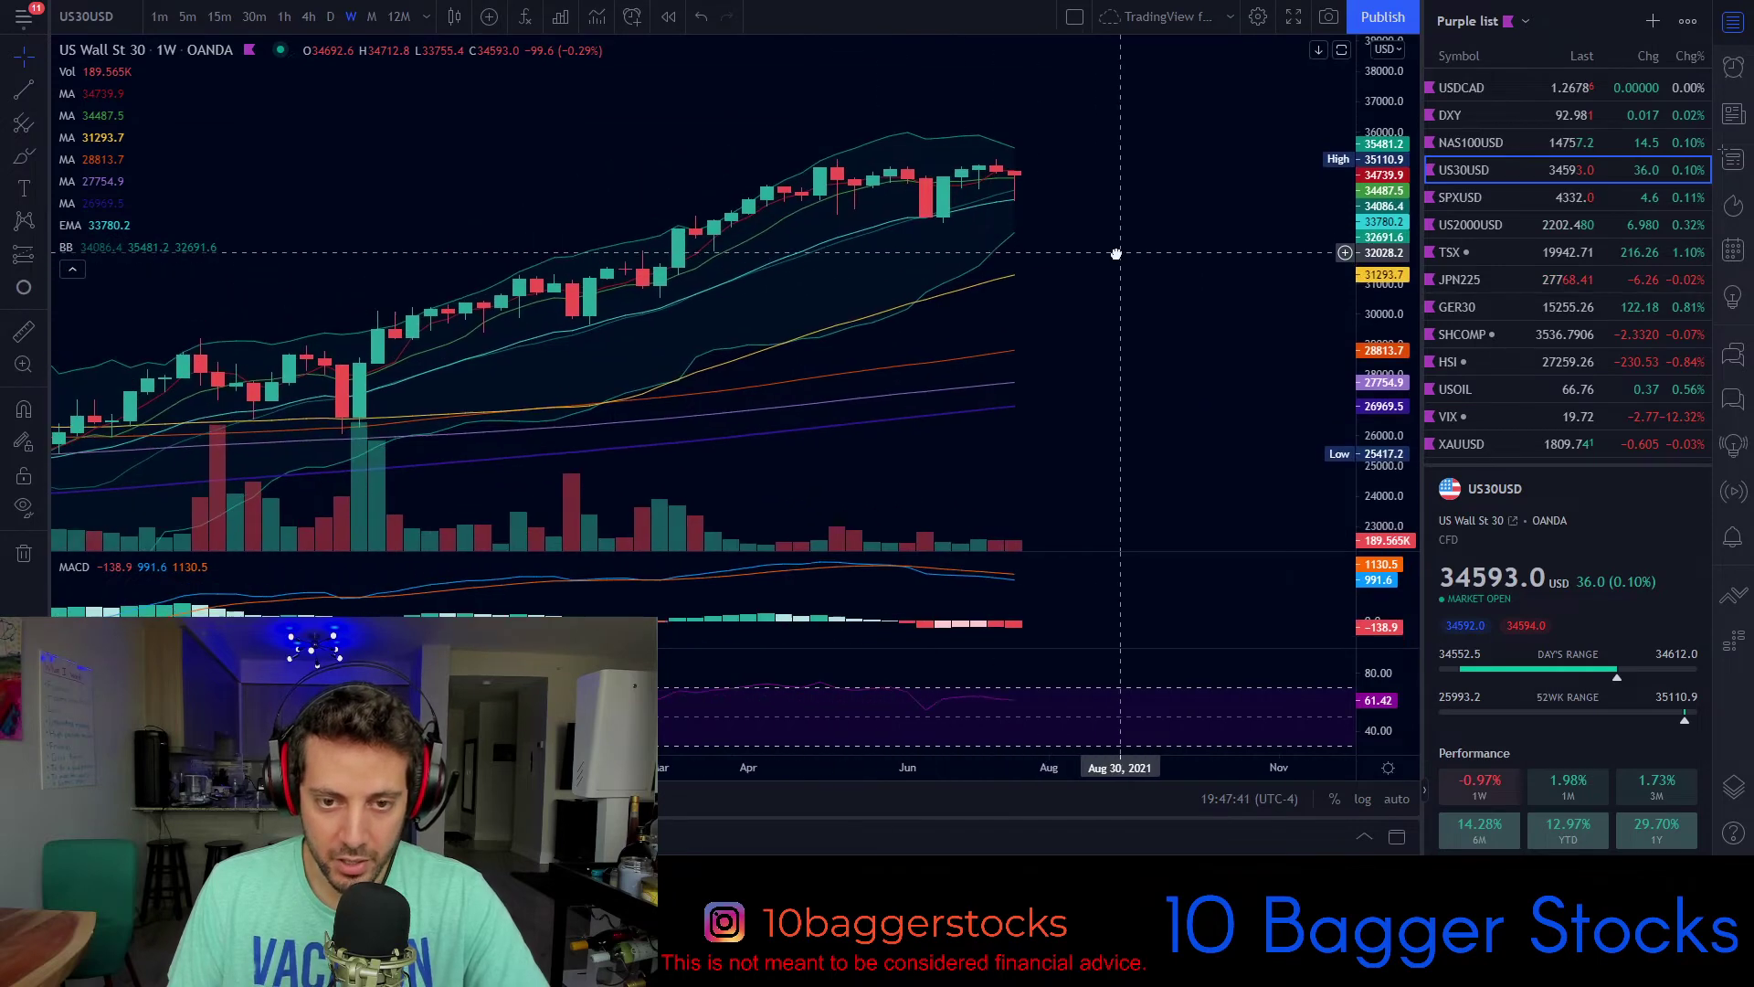
pyautogui.moveTo(1358, 292); pyautogui.dragTo(1361, 154)
pyautogui.moveTo(1365, 234); pyautogui.dragTo(1363, 163)
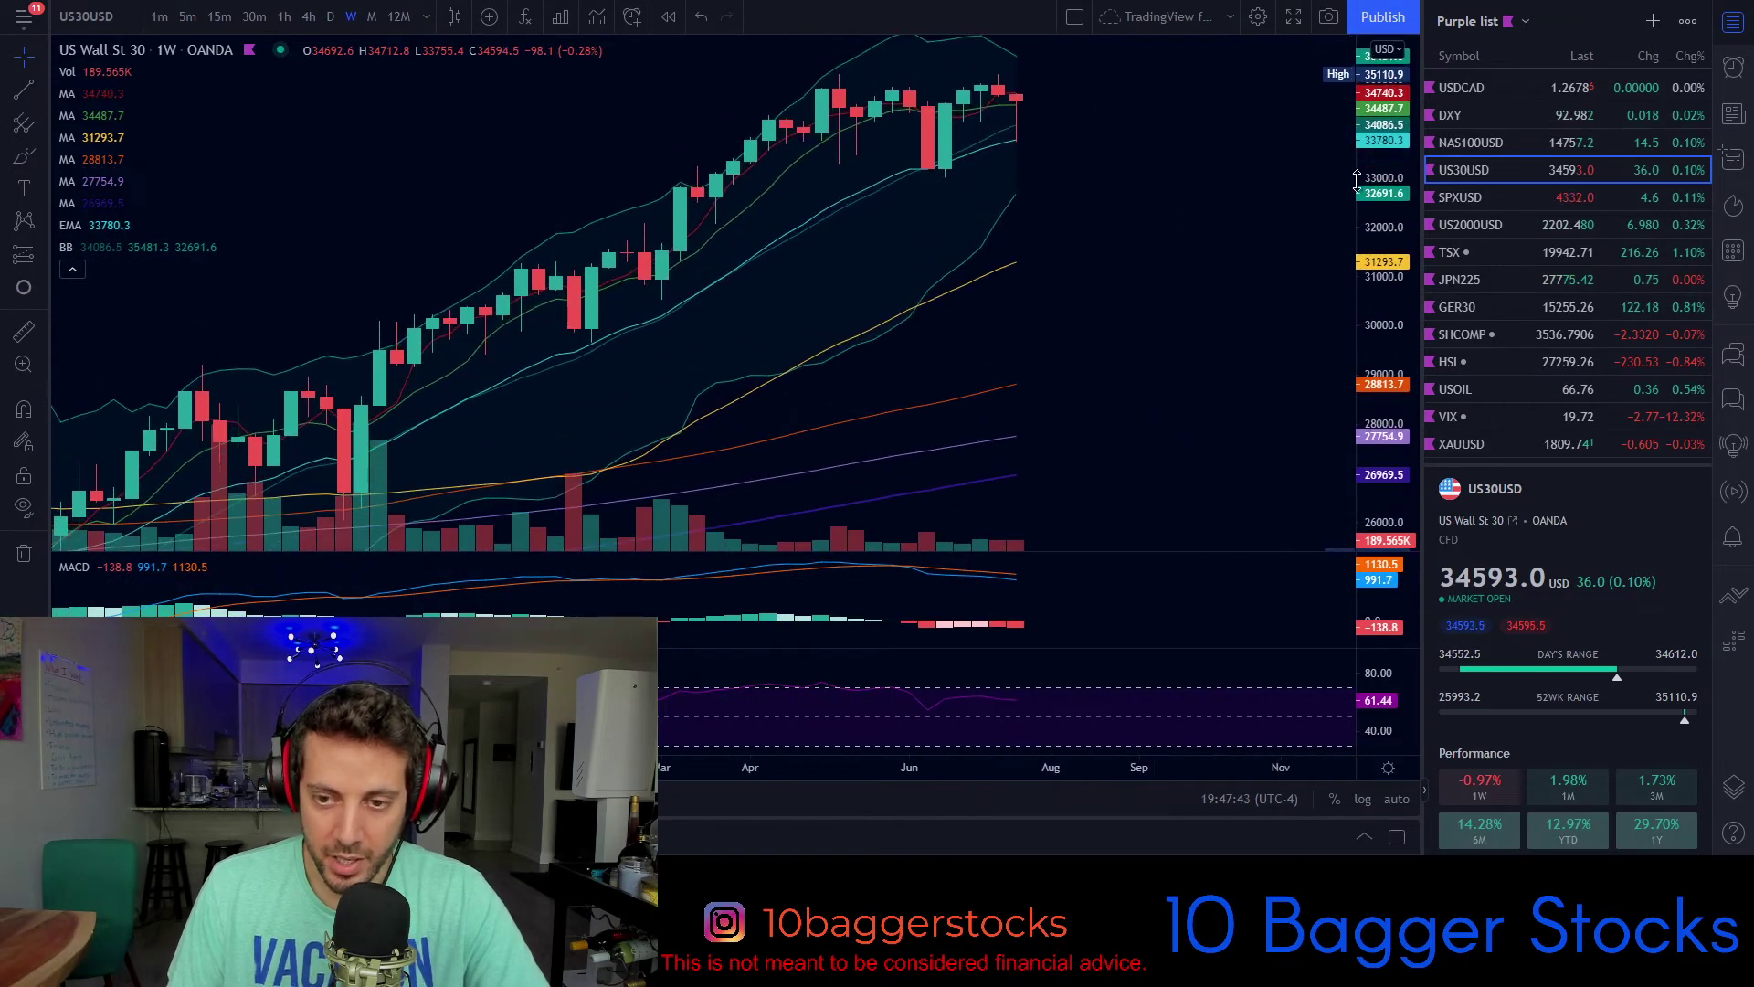
pyautogui.moveTo(1195, 187); pyautogui.dragTo(1171, 225)
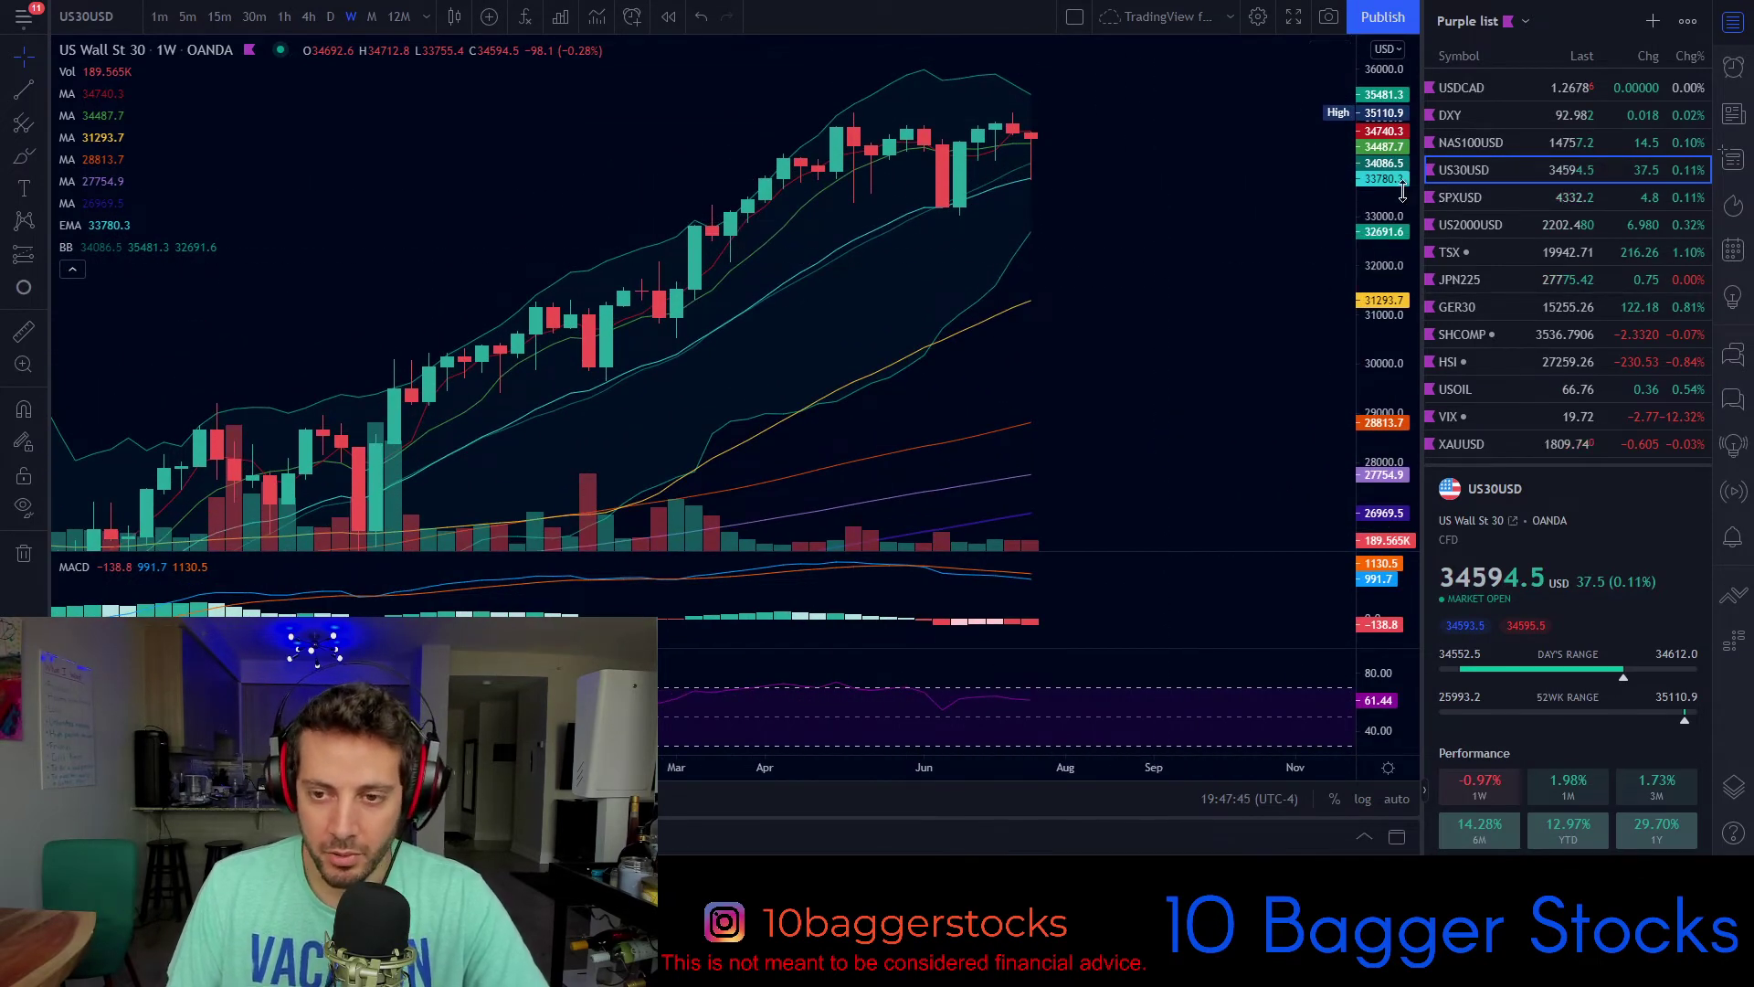
pyautogui.moveTo(1402, 191); pyautogui.dragTo(1397, 237)
pyautogui.moveTo(1235, 228); pyautogui.dragTo(1173, 221)
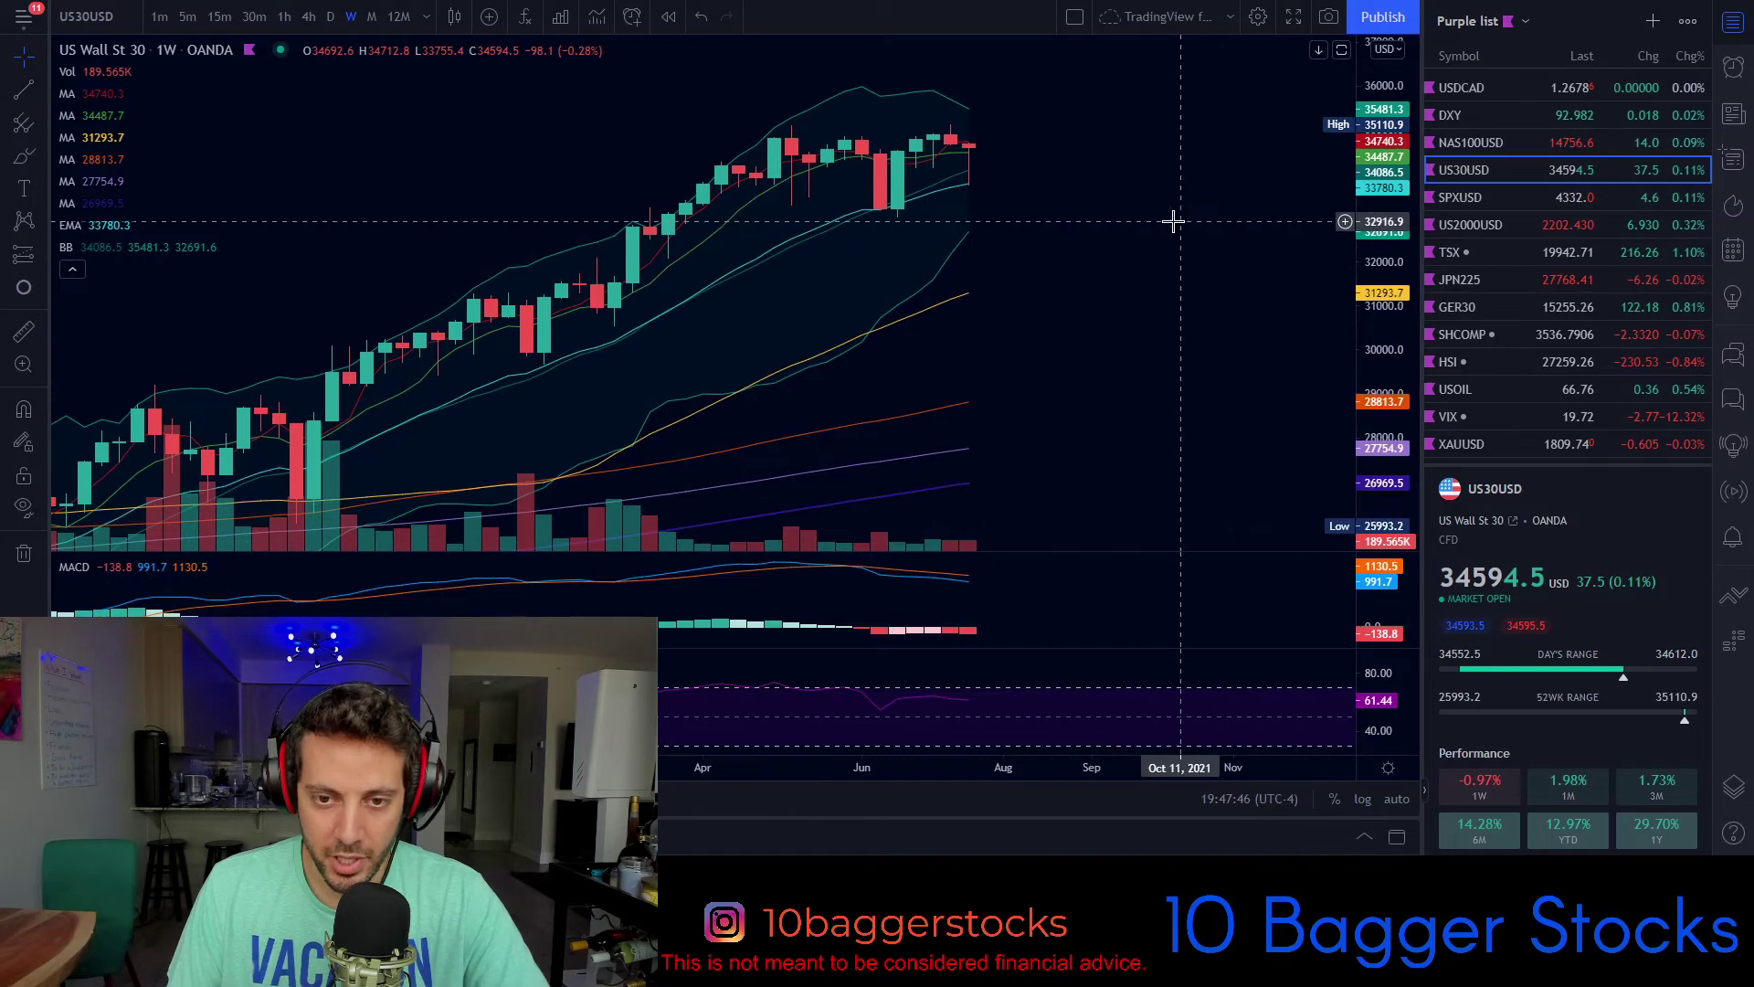
# Step: Show US30USD on the daily timeframe and examine the May to July price range against the moving averages
pyautogui.click(330, 17)
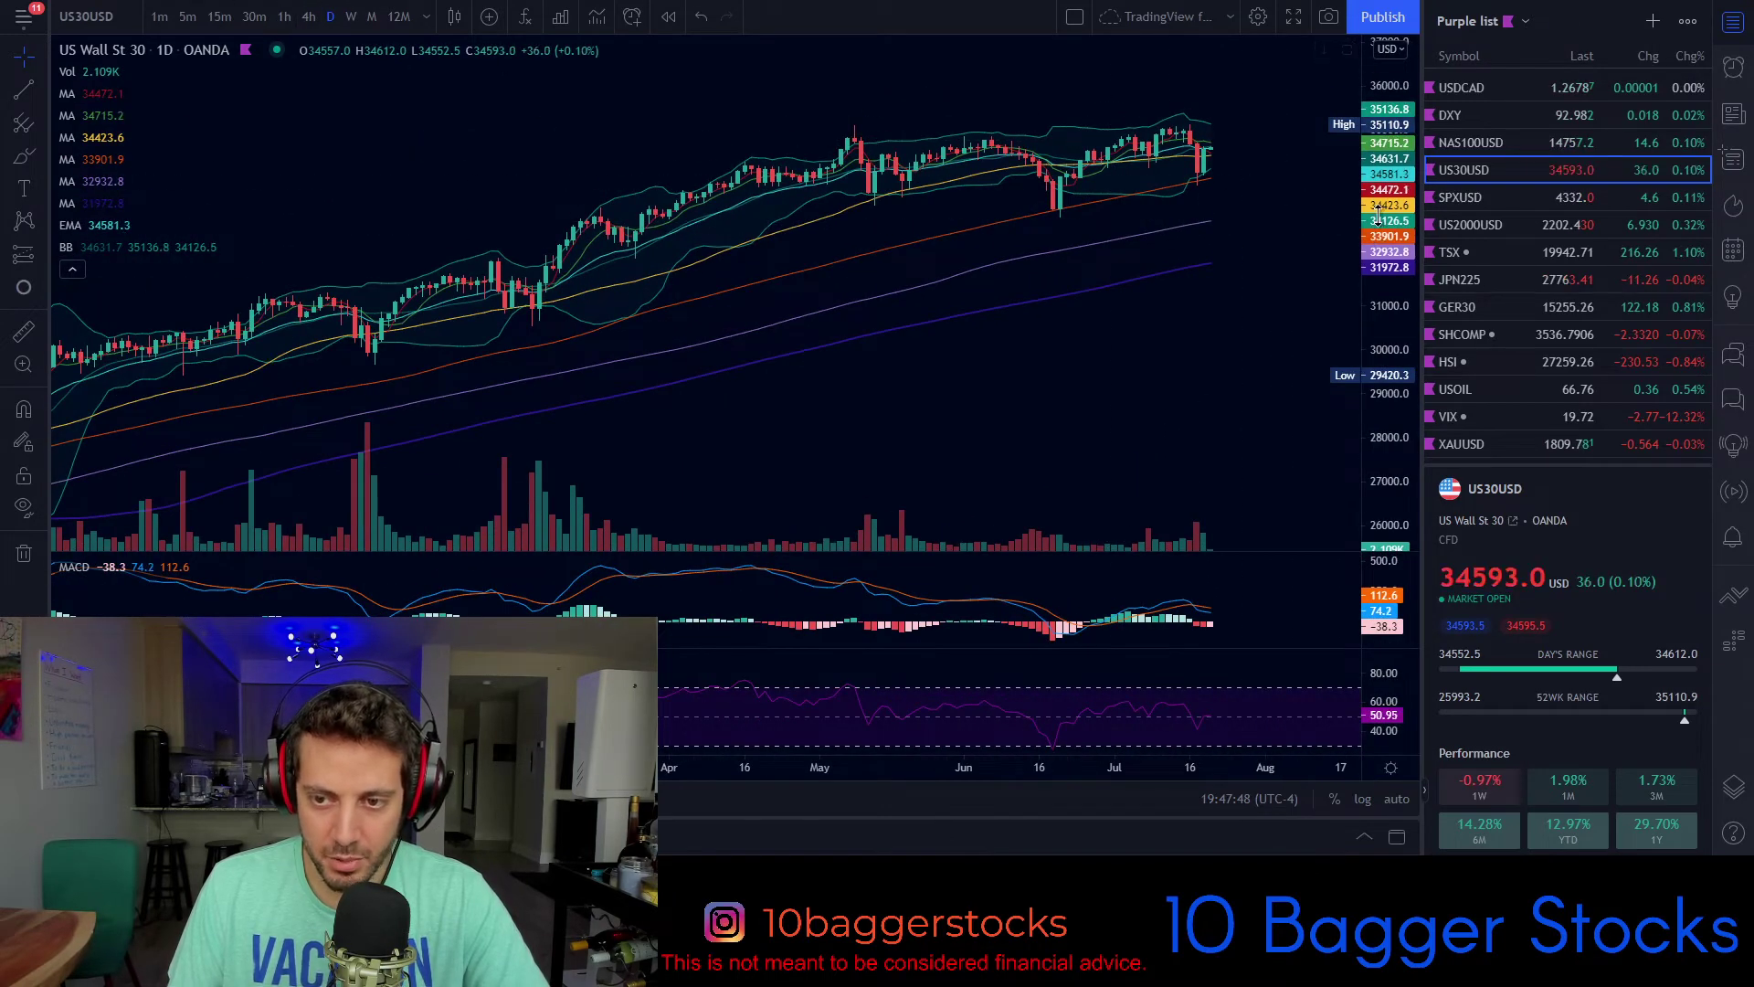
pyautogui.moveTo(1252, 215); pyautogui.dragTo(984, 220)
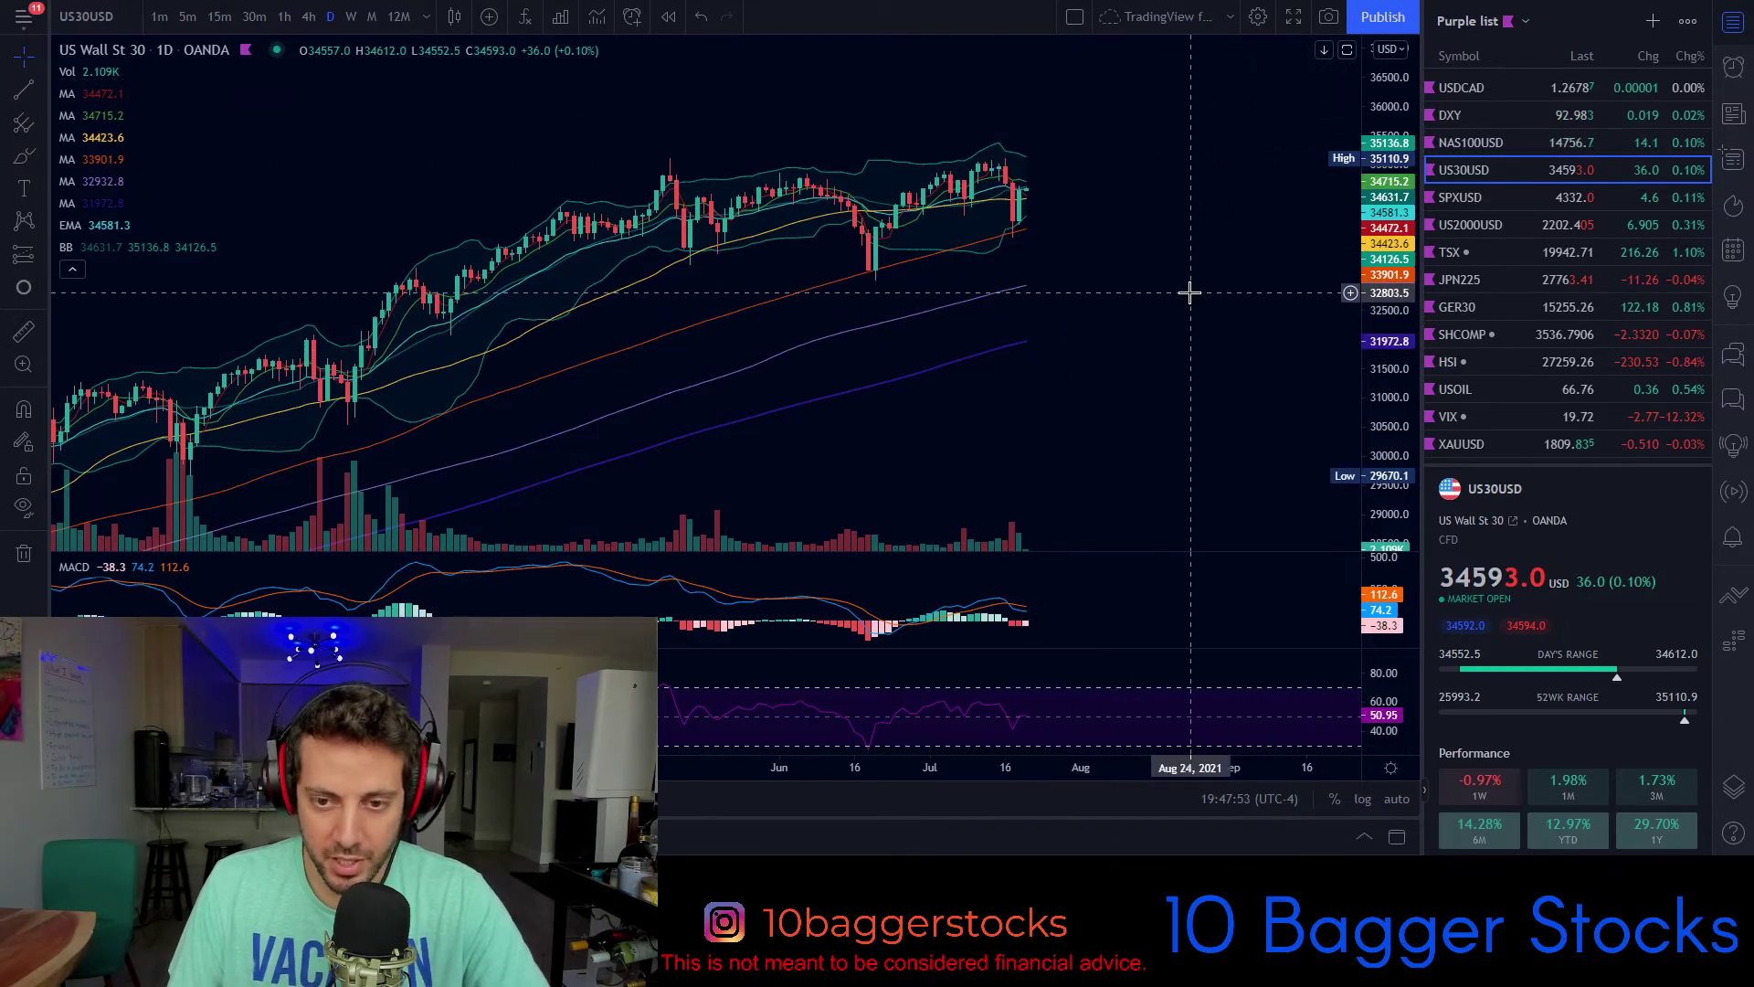
pyautogui.moveTo(1395, 292); pyautogui.dragTo(1345, 300)
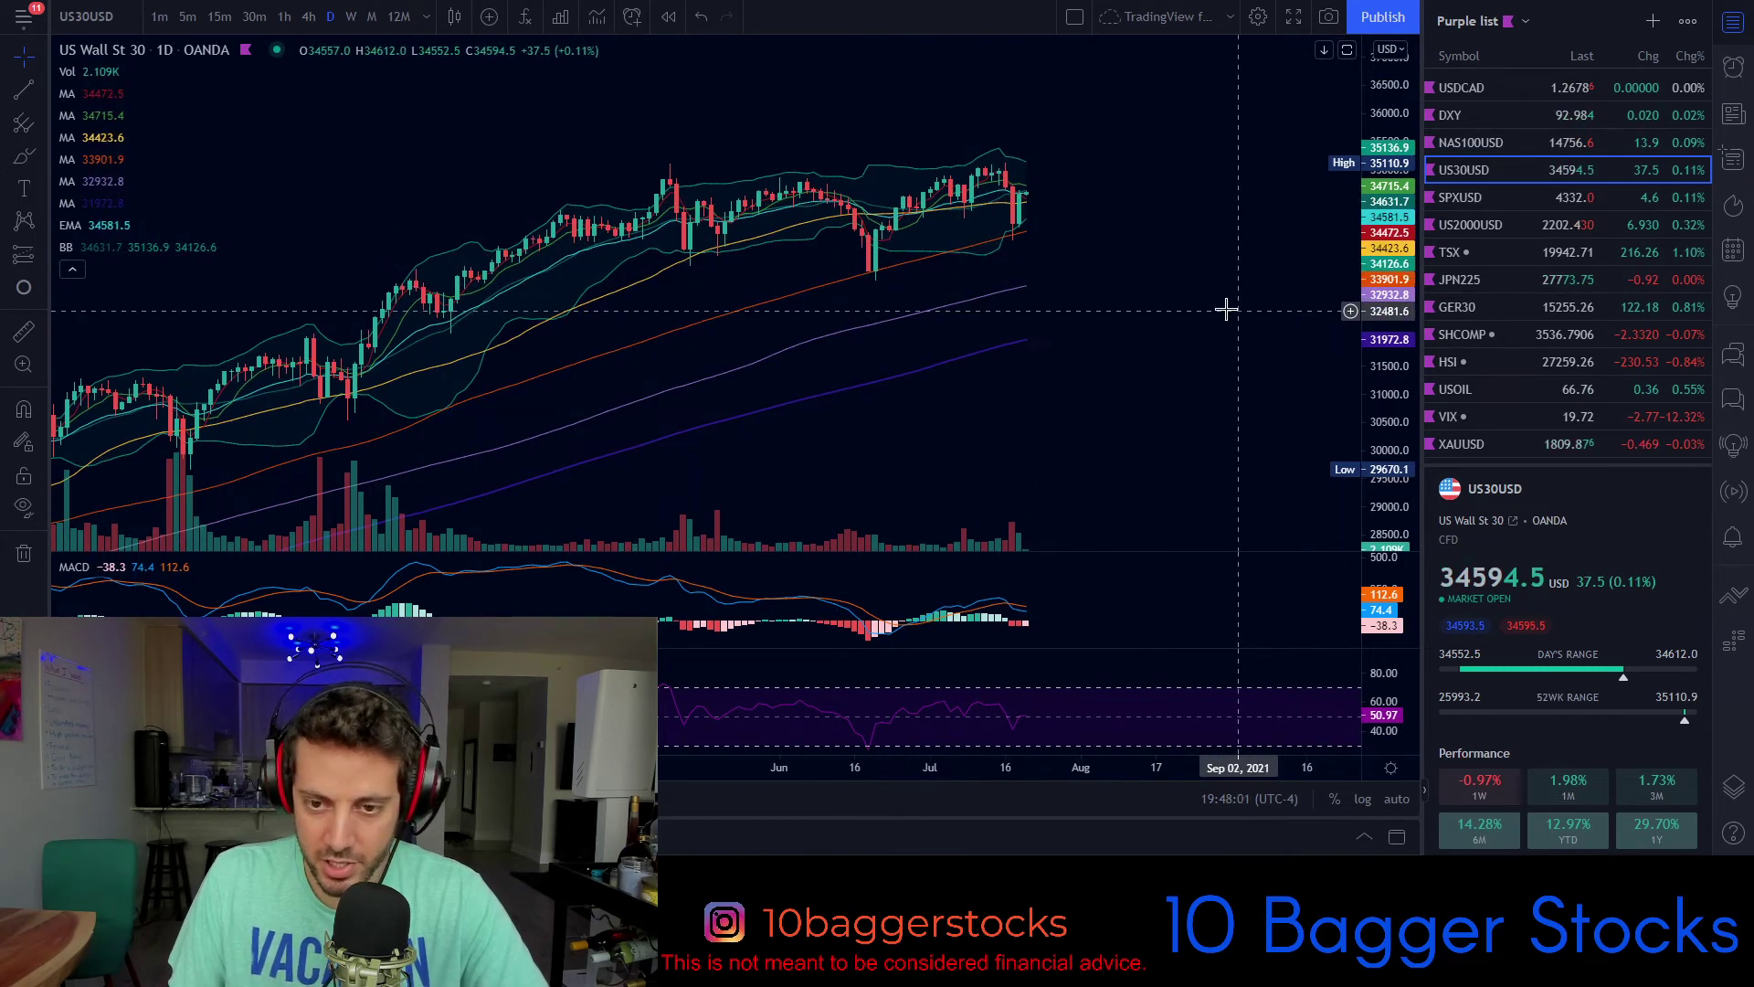
# Step: Show US30USD on the weekly timeframe and examine the 2021 rise and latest candles up close against the moving averages
pyautogui.scroll(-2, 1076, 237)
pyautogui.click(352, 17)
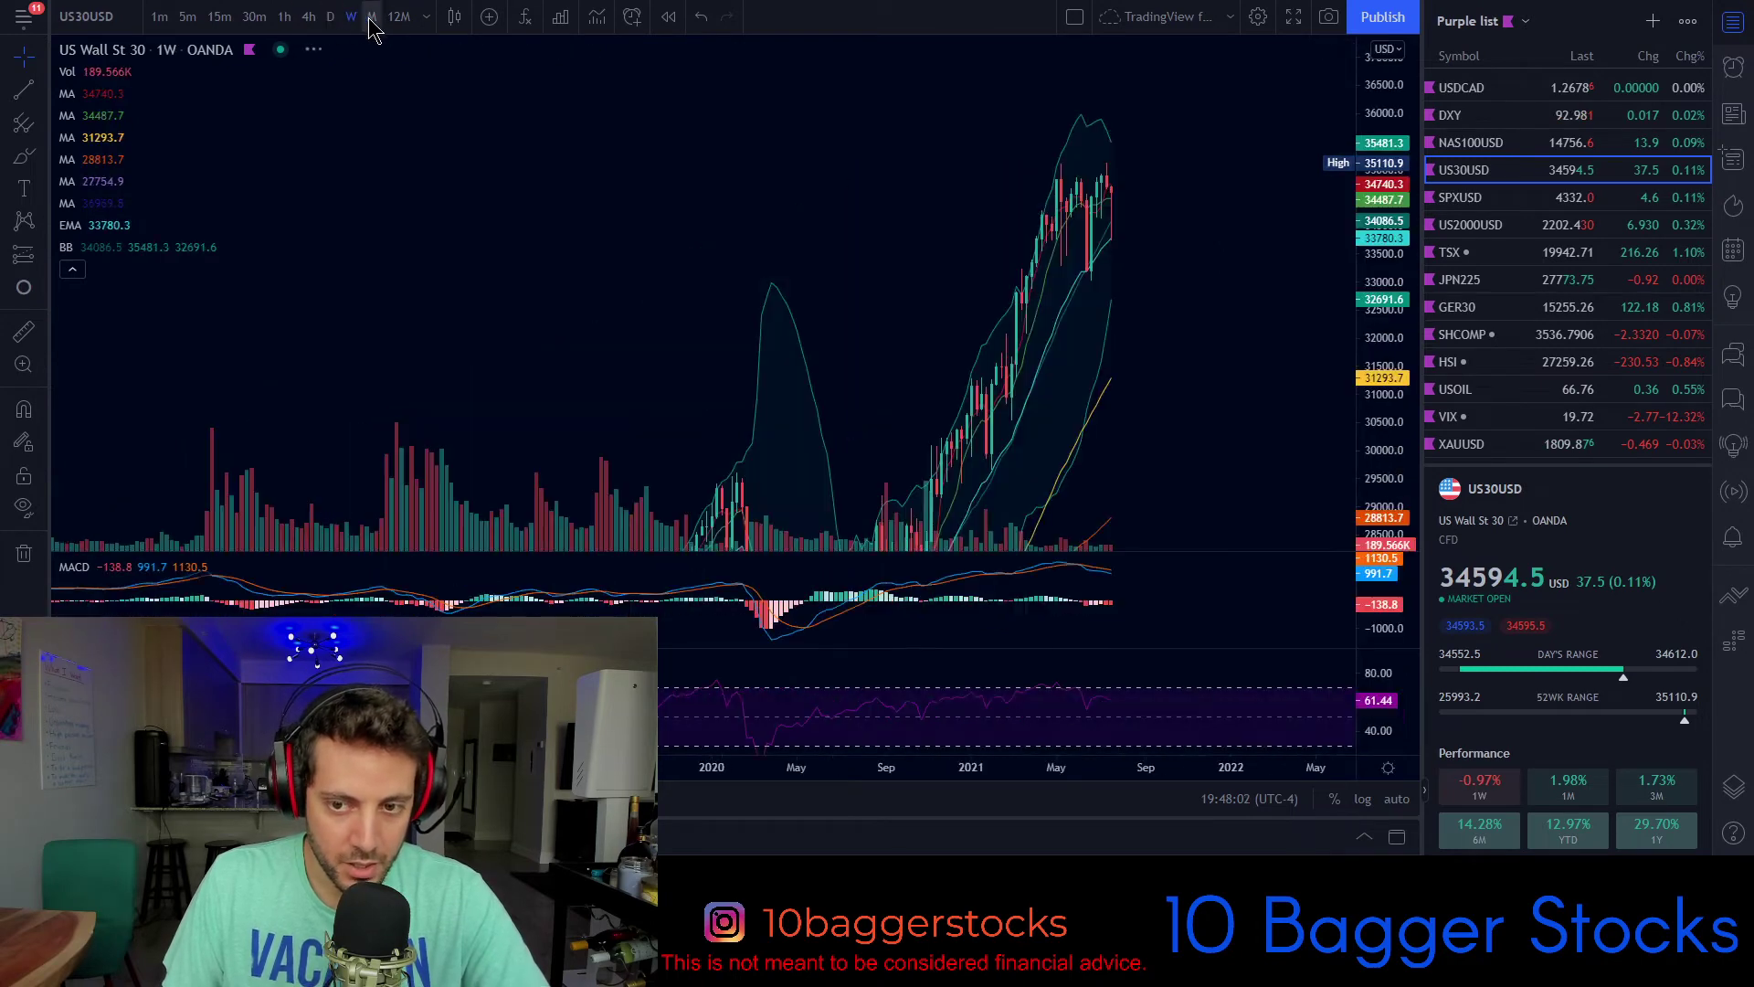
pyautogui.scroll(5, 1096, 301)
pyautogui.moveTo(457, 187); pyautogui.dragTo(908, 196)
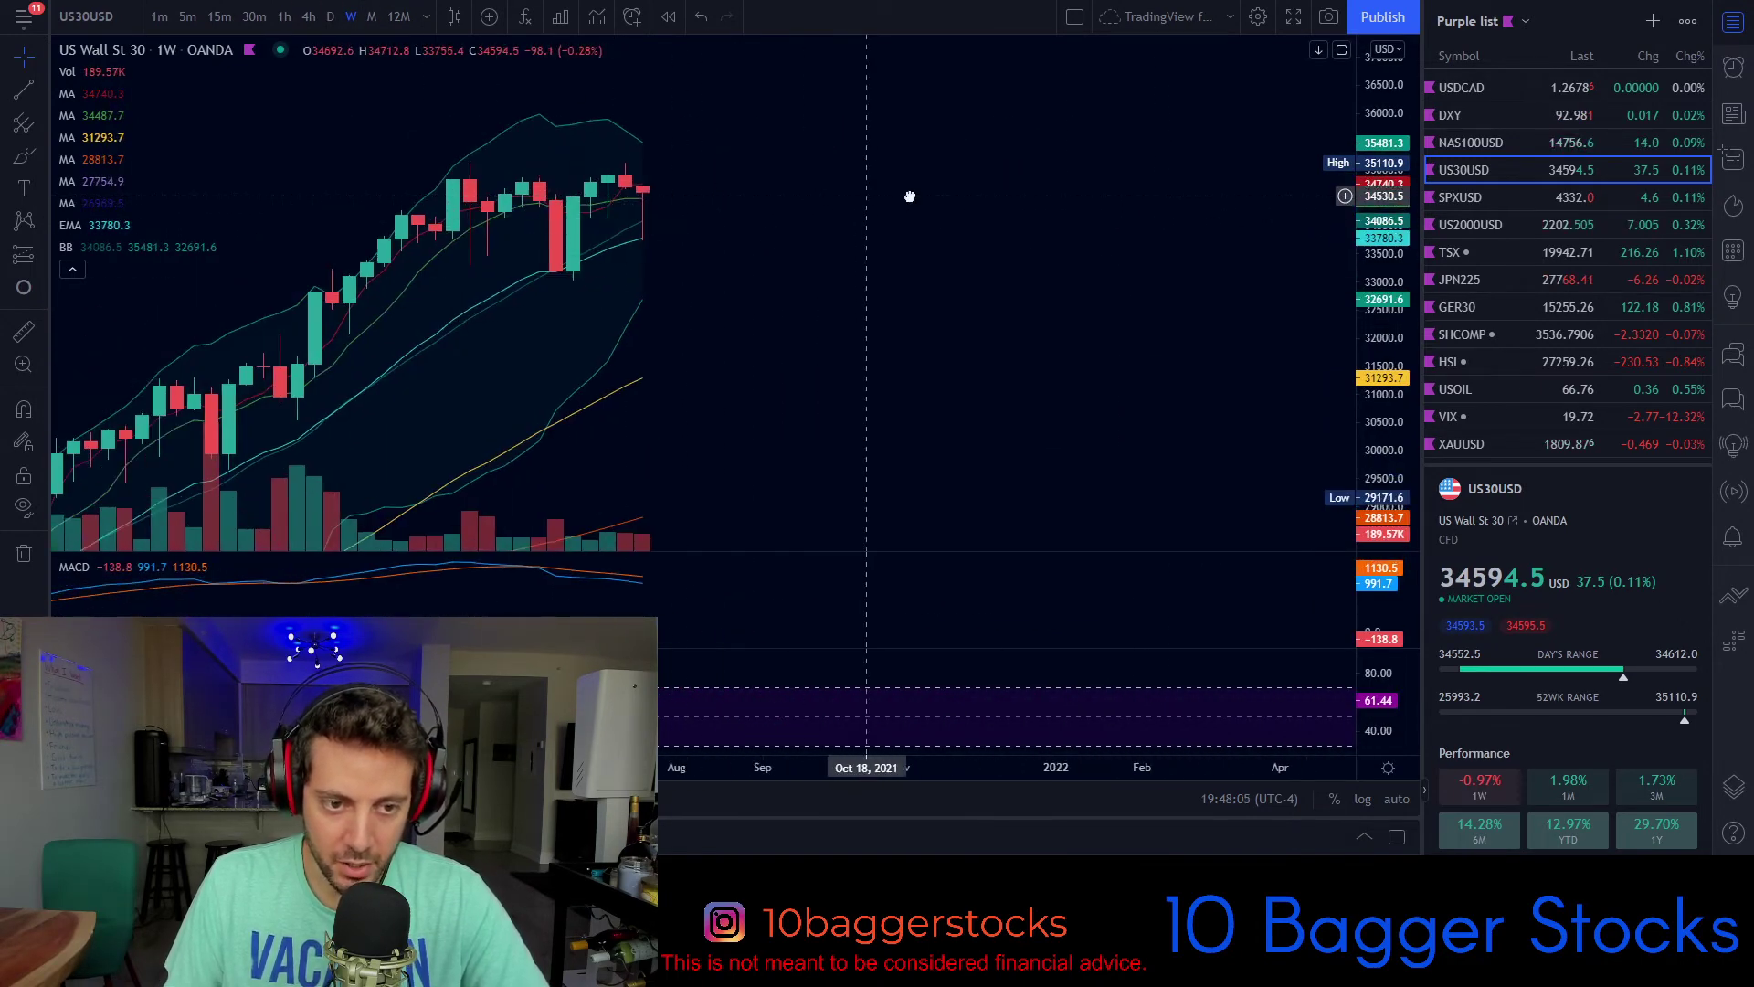
pyautogui.moveTo(1388, 272); pyautogui.dragTo(1394, 246)
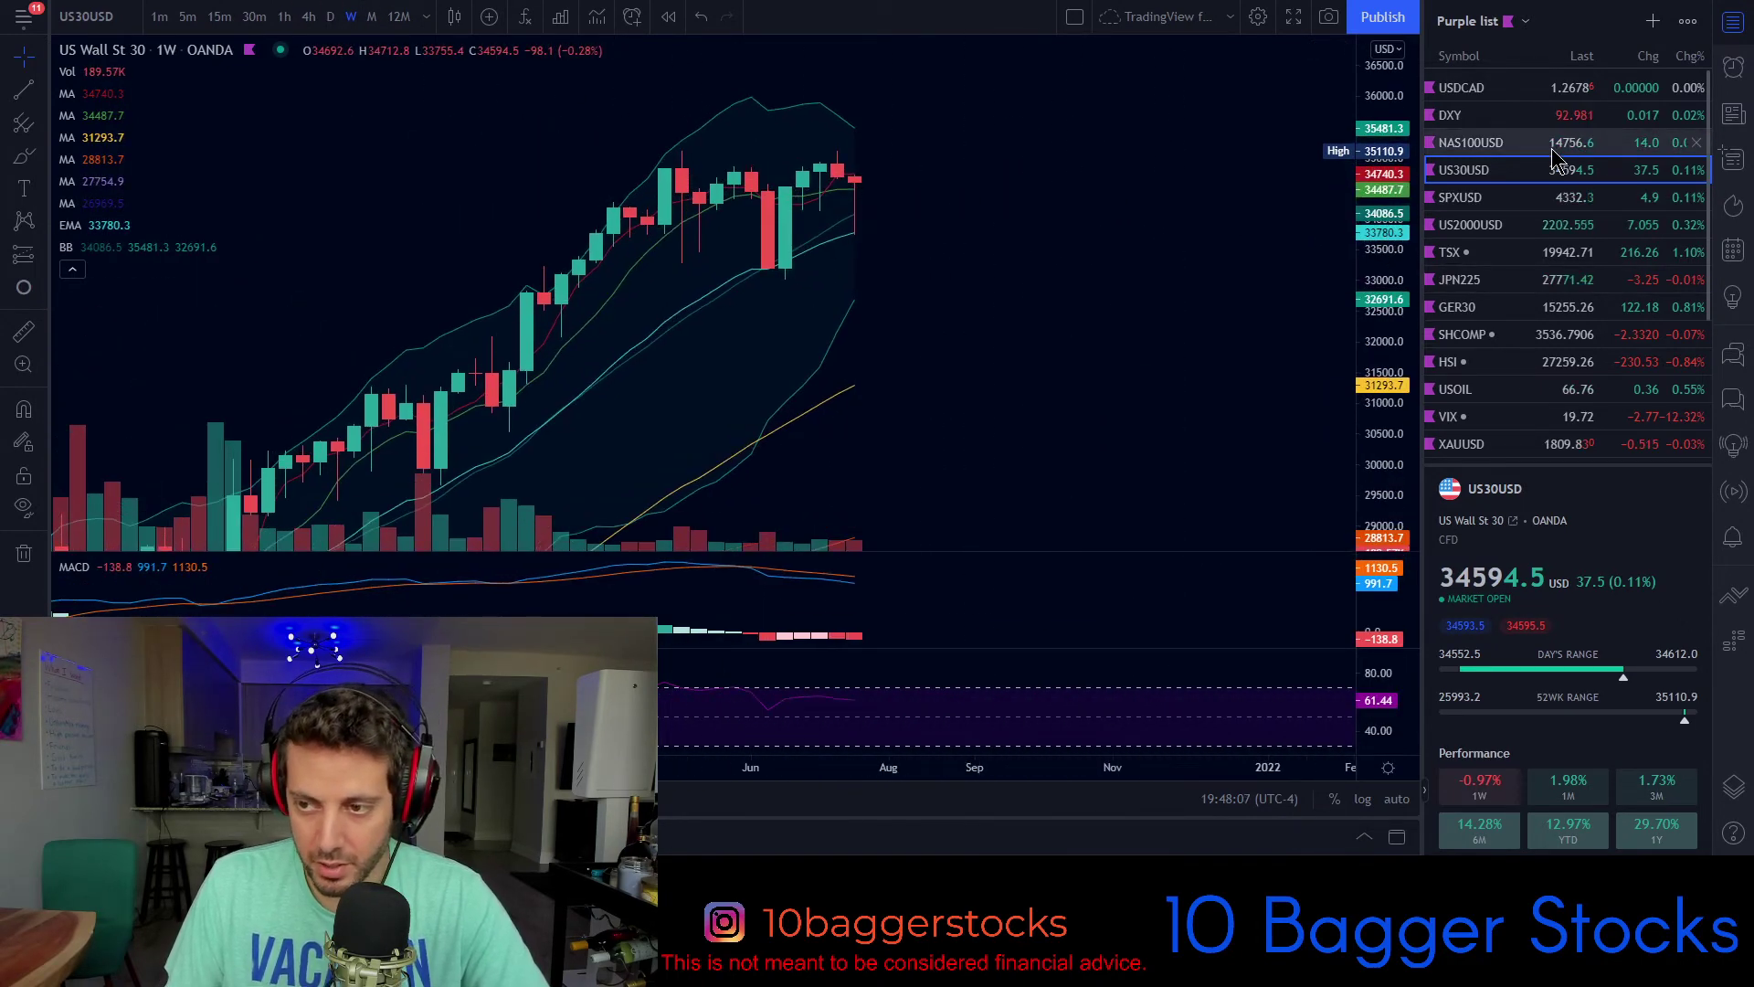
# Step: Review NAS100USD on the weekly and daily timeframes, then compare its daily chart with US30USD
pyautogui.click(1504, 142)
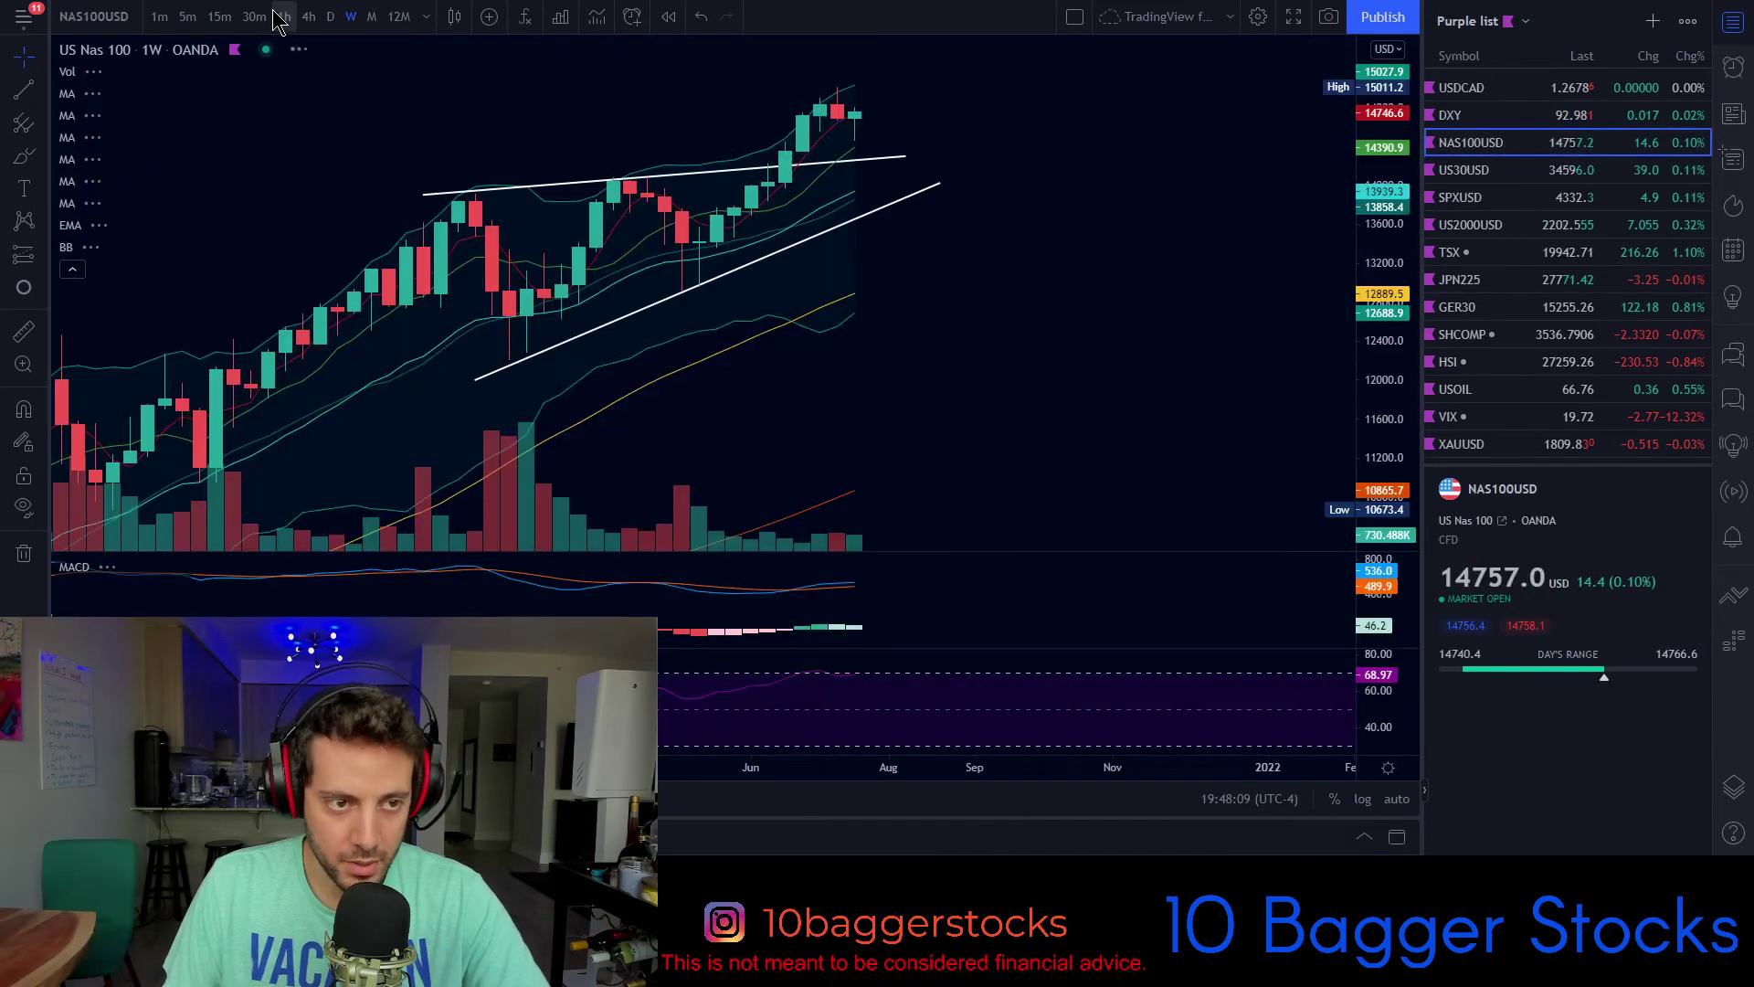
pyautogui.click(329, 18)
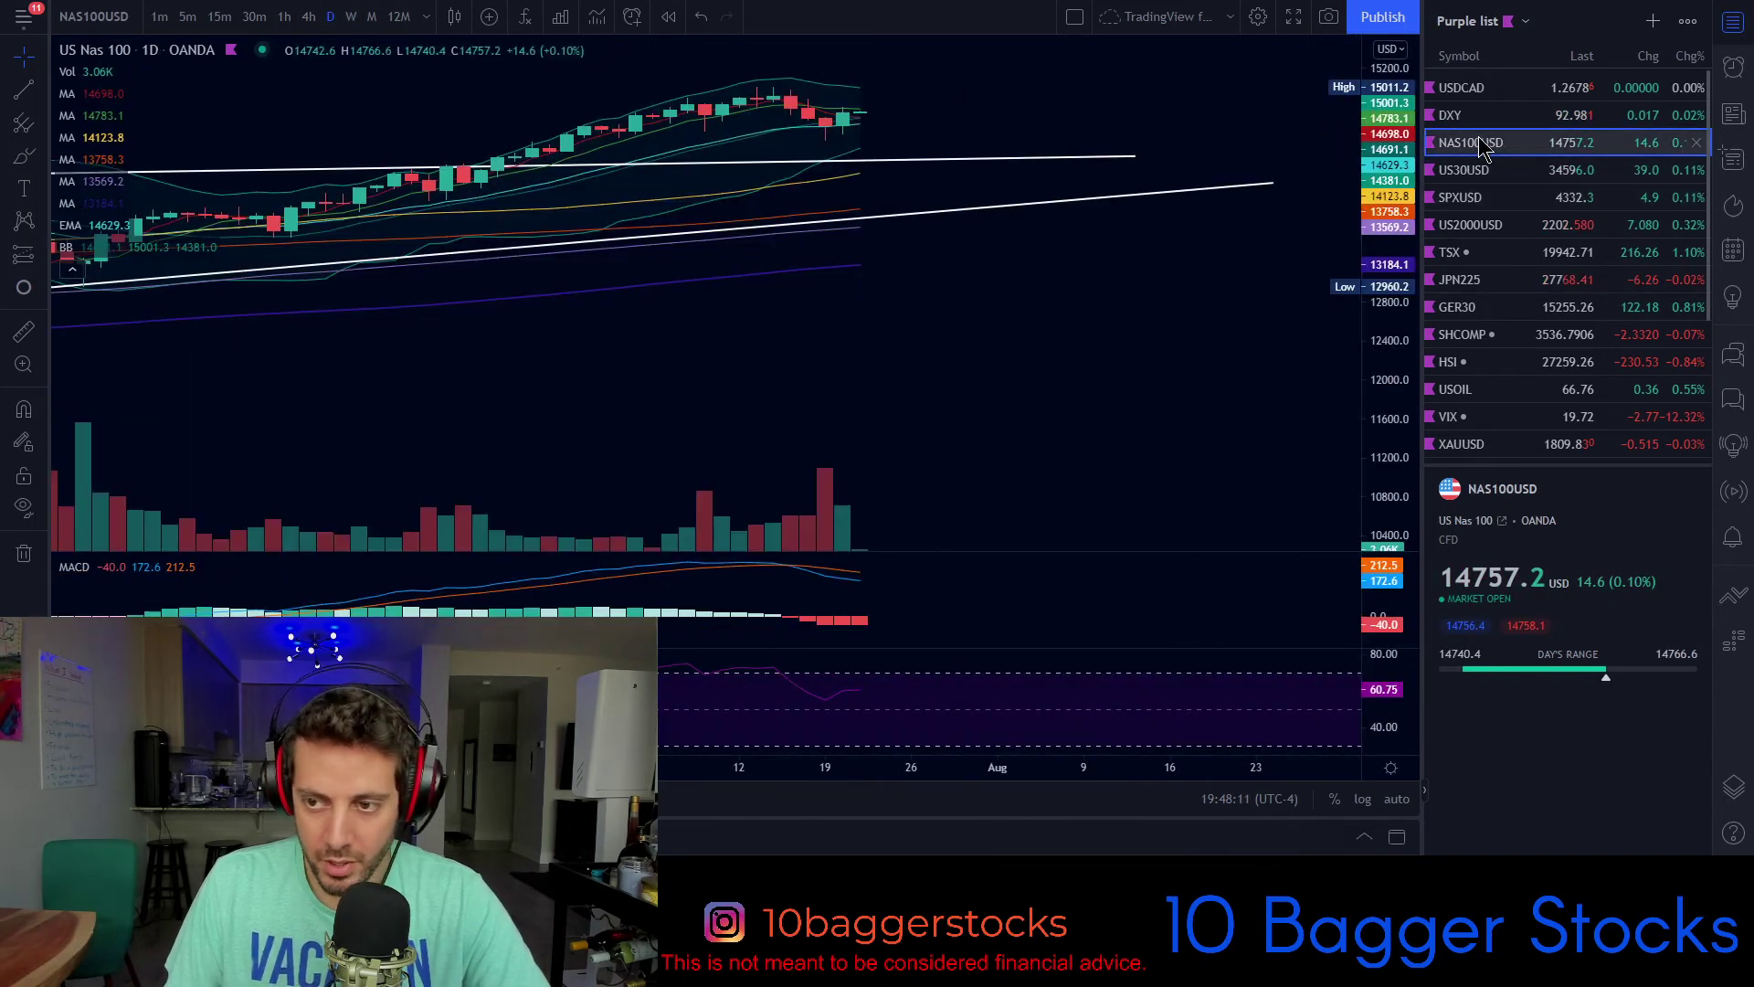
pyautogui.click(1485, 170)
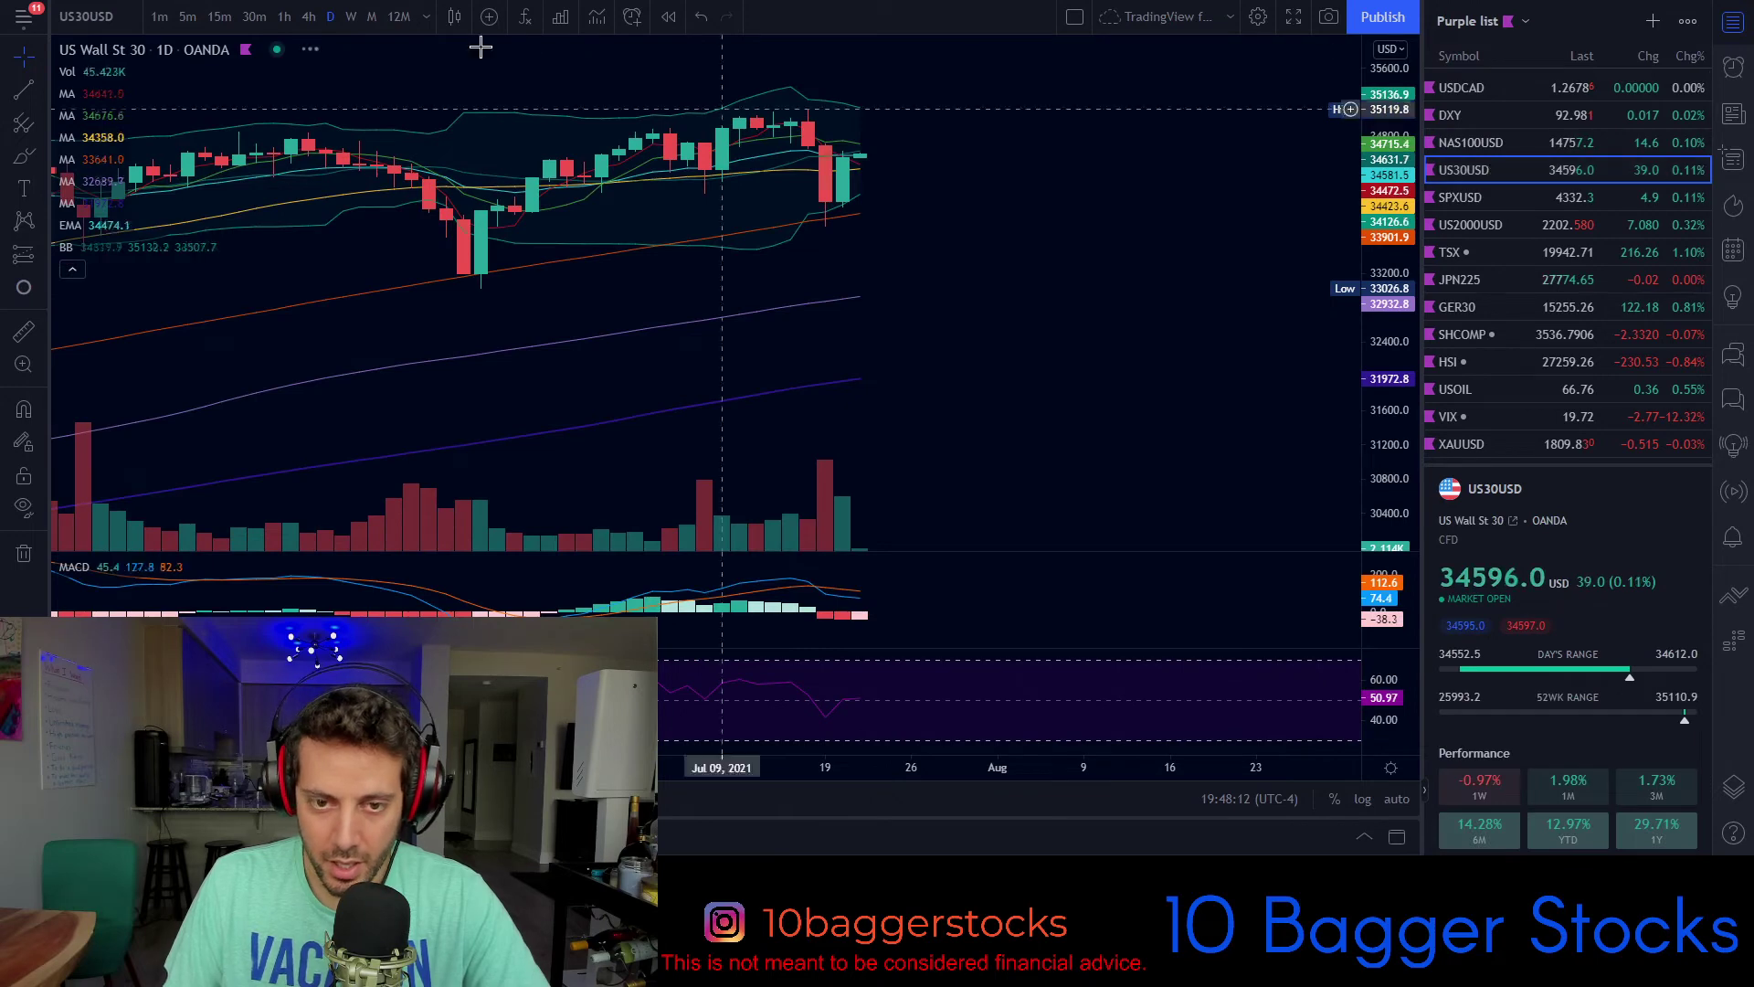
# Step: Return US30USD to the weekly timeframe and examine the June and July candles against the Bollinger Bands
pyautogui.click(351, 17)
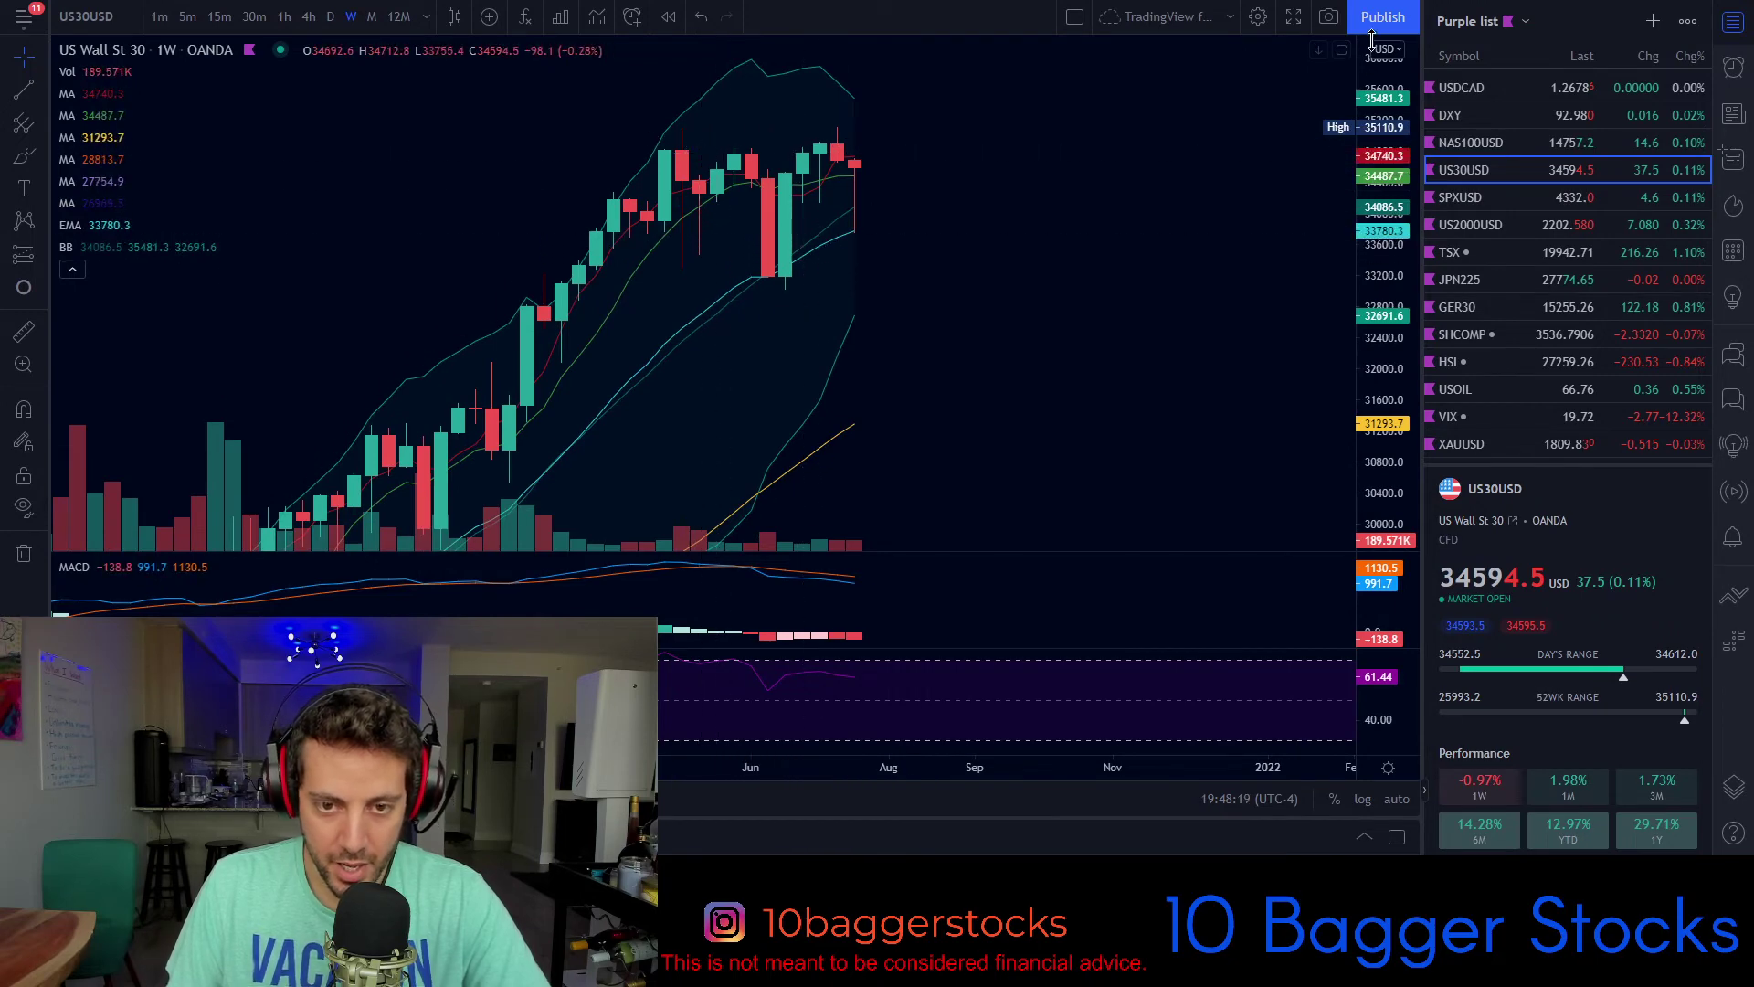
pyautogui.moveTo(1395, 193); pyautogui.dragTo(1395, 231)
pyautogui.moveTo(1092, 251); pyautogui.dragTo(967, 240)
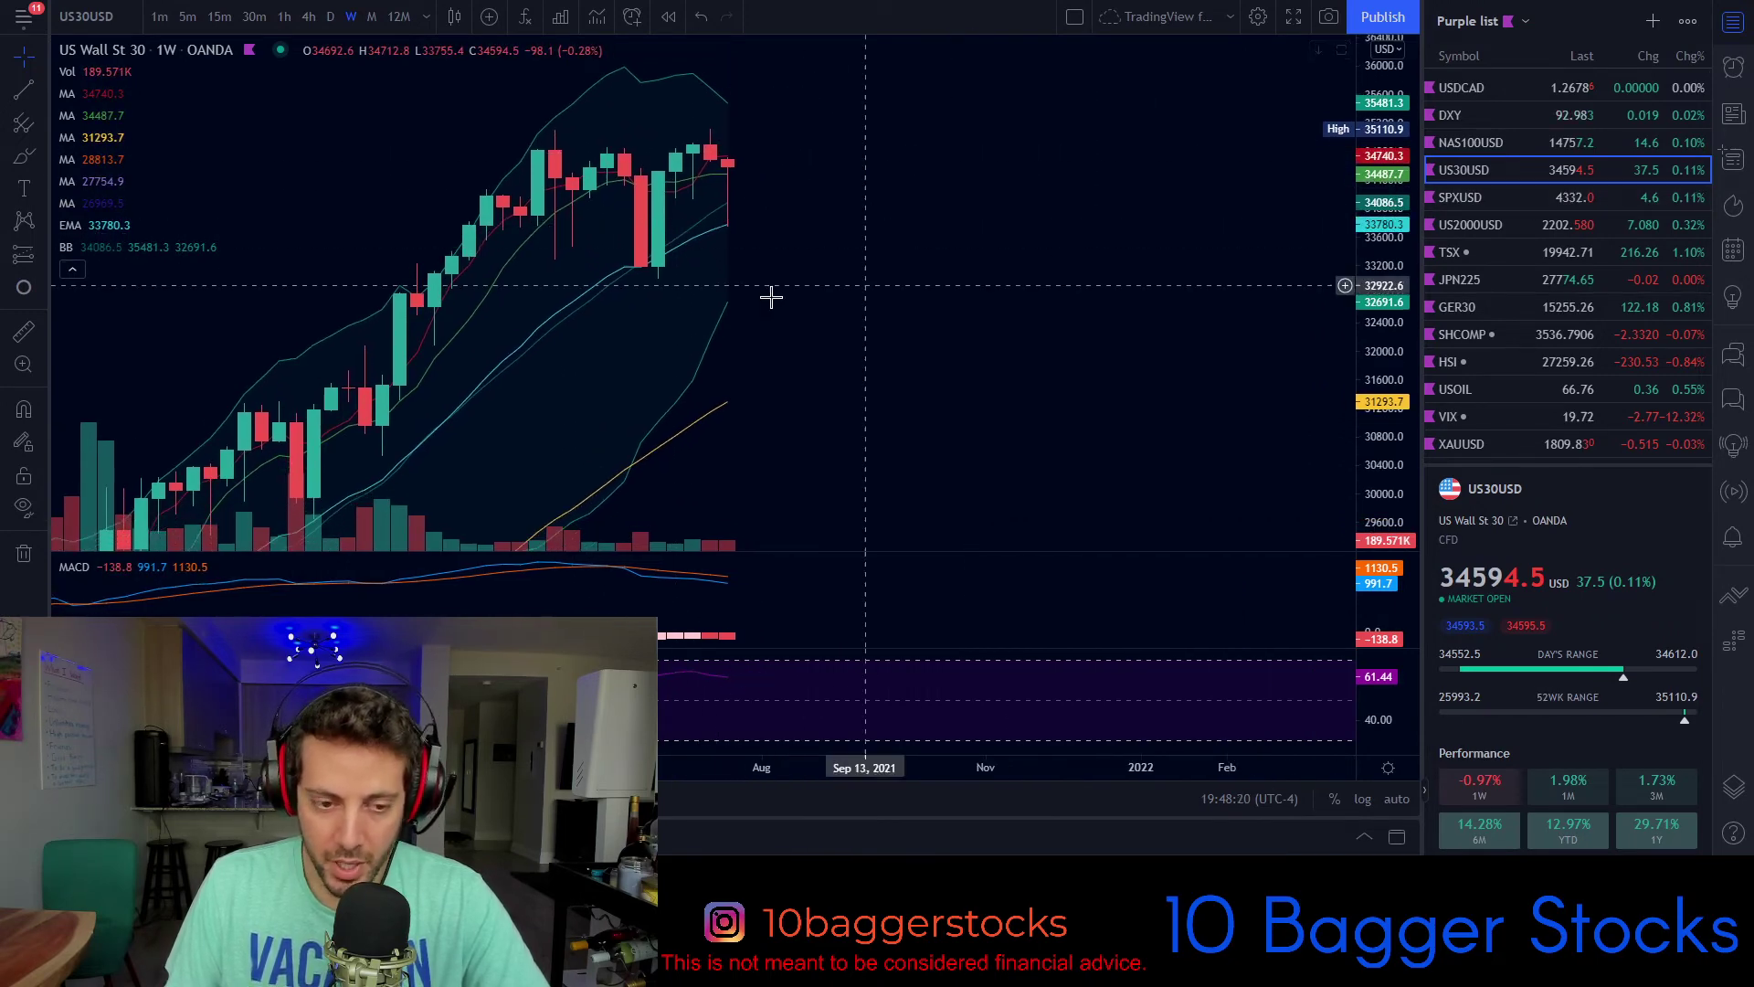
pyautogui.scroll(-3, 827, 322)
# Step: Bring up USDCAD and review it on the daily and weekly timeframes, examining the latest weekly candles against the moving averages
pyautogui.press('Up')
pyautogui.press('Up')
pyautogui.press('Up')
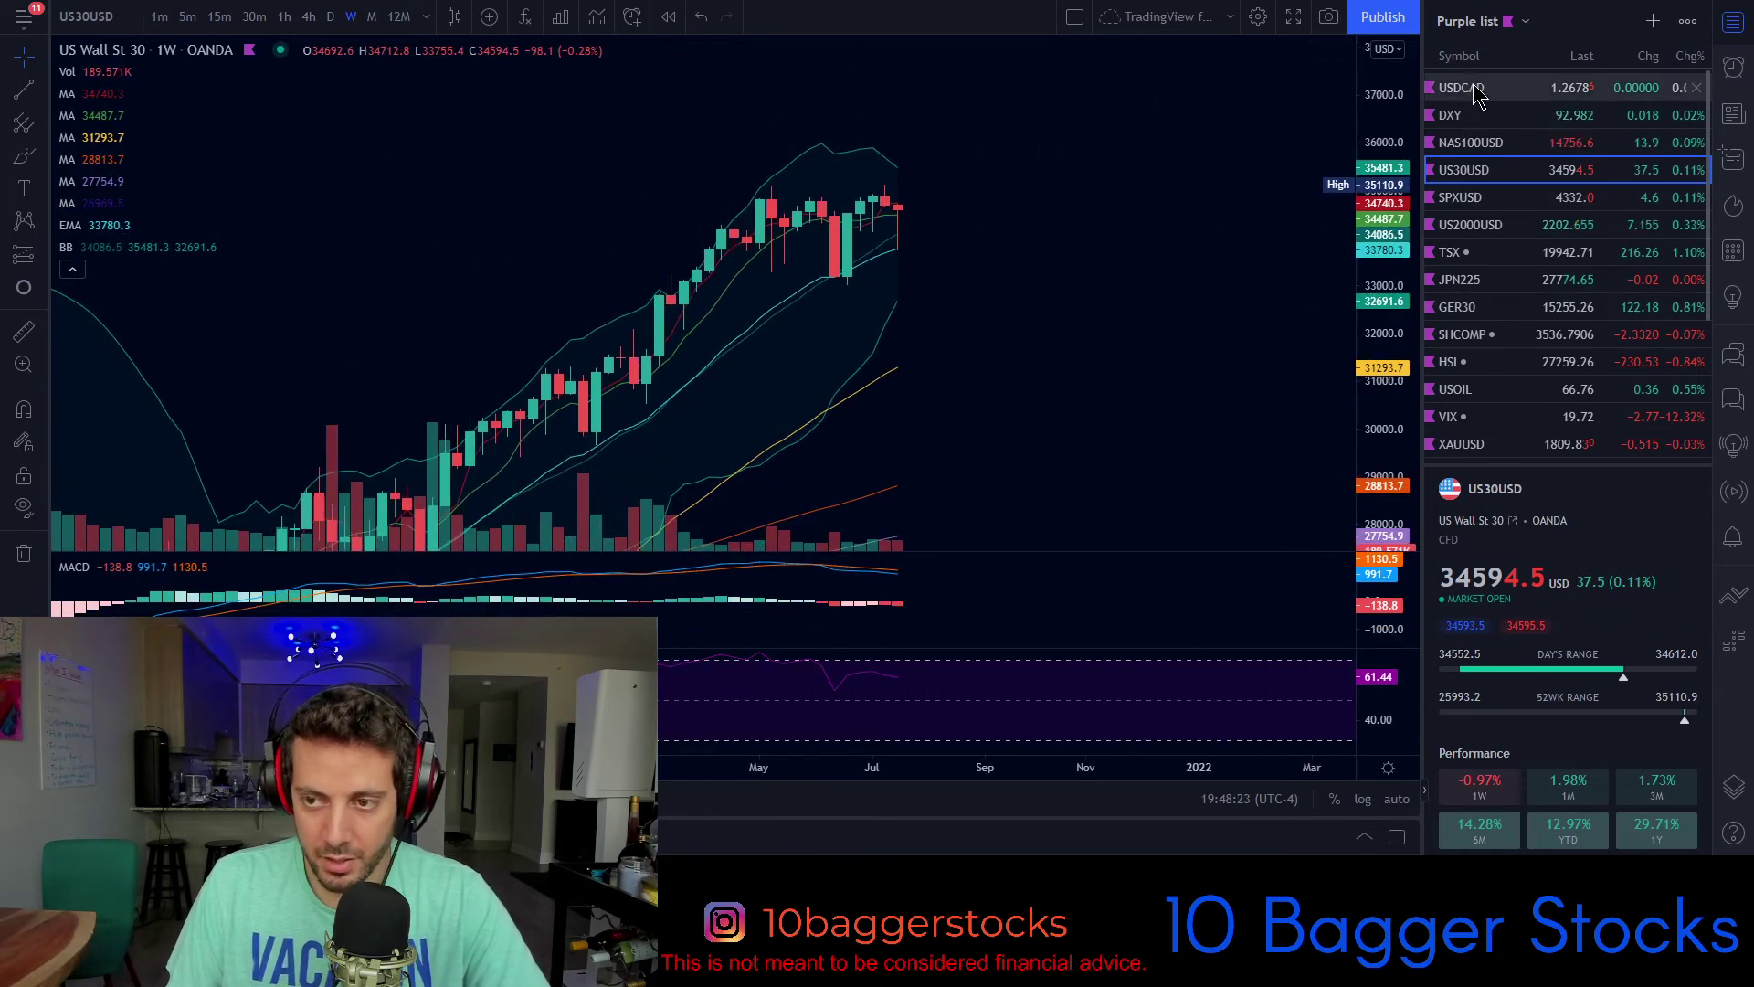
pyautogui.click(330, 18)
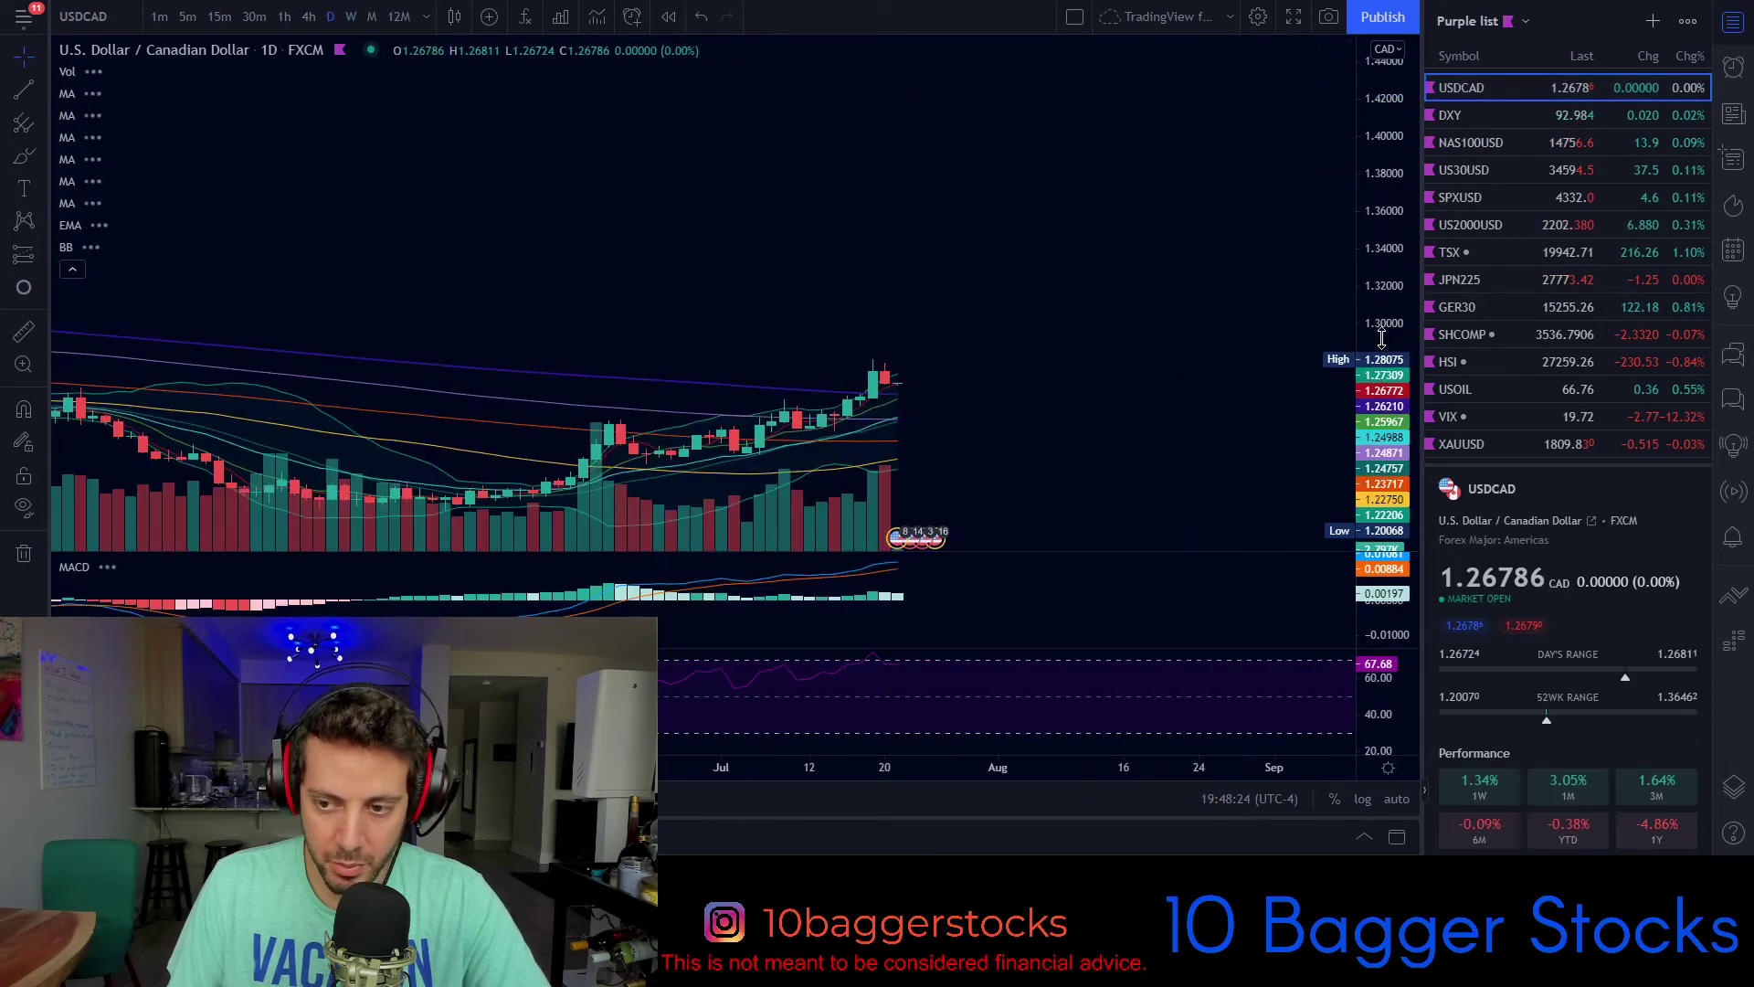
pyautogui.click(352, 17)
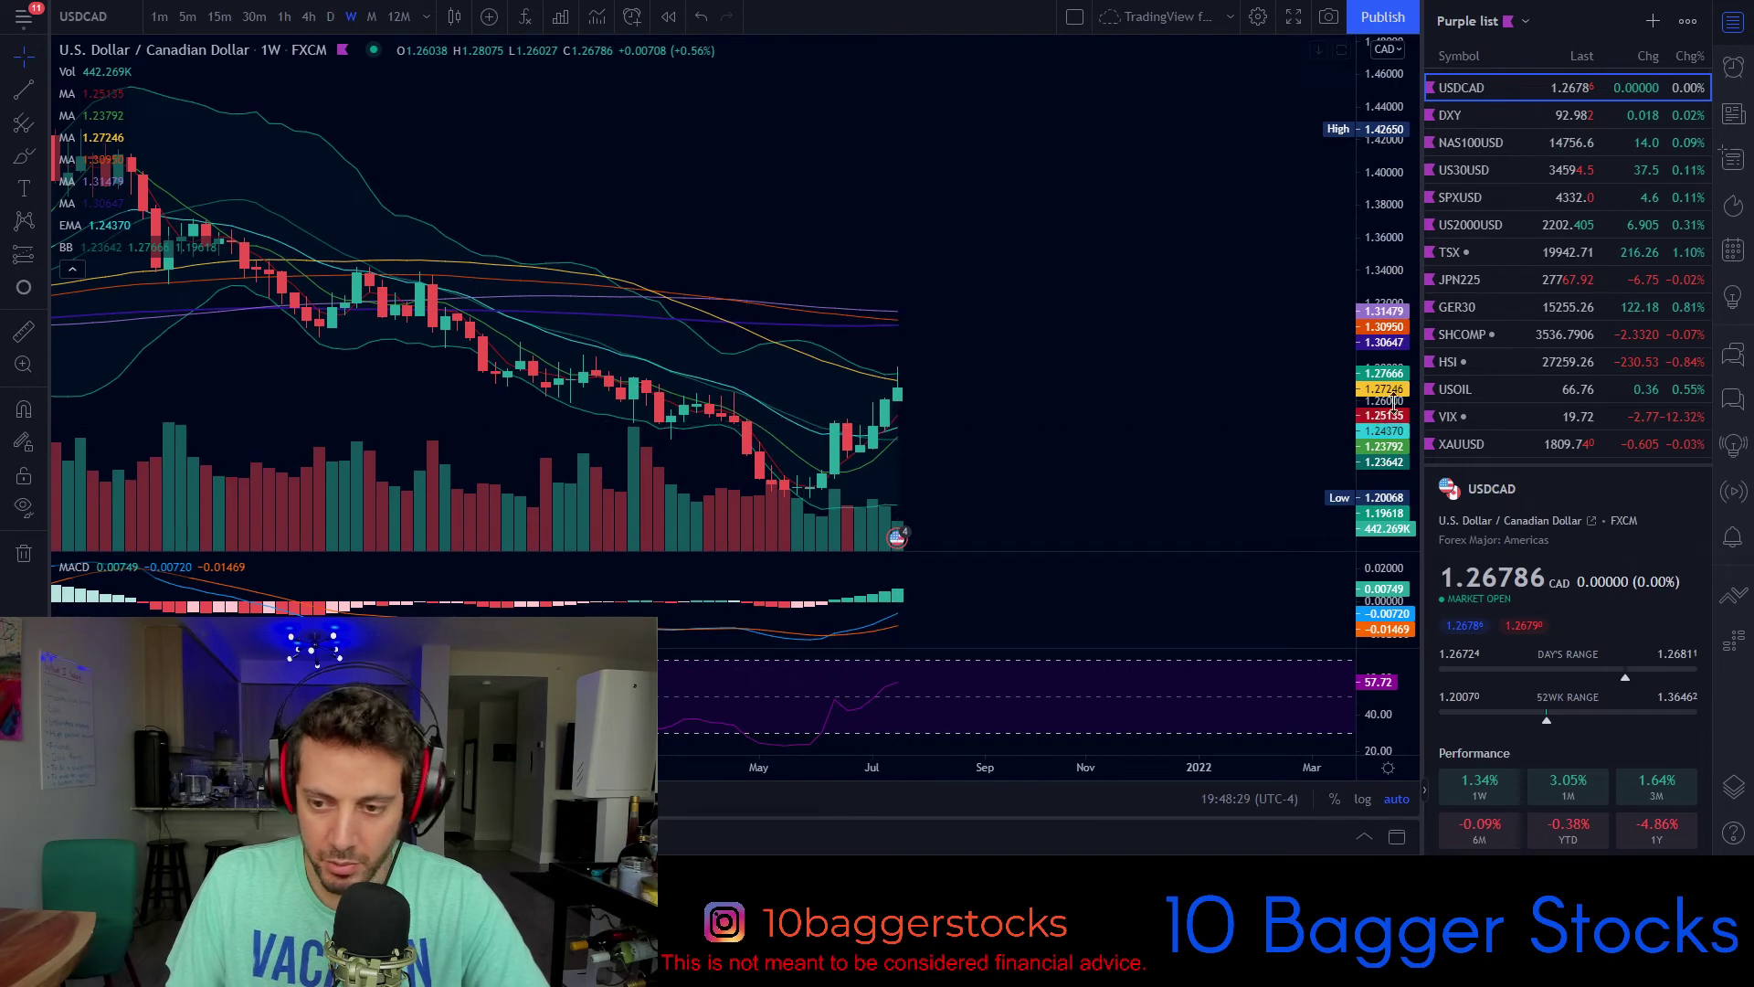
pyautogui.moveTo(1394, 402); pyautogui.dragTo(1393, 385)
pyautogui.moveTo(1072, 368); pyautogui.dragTo(1069, 260)
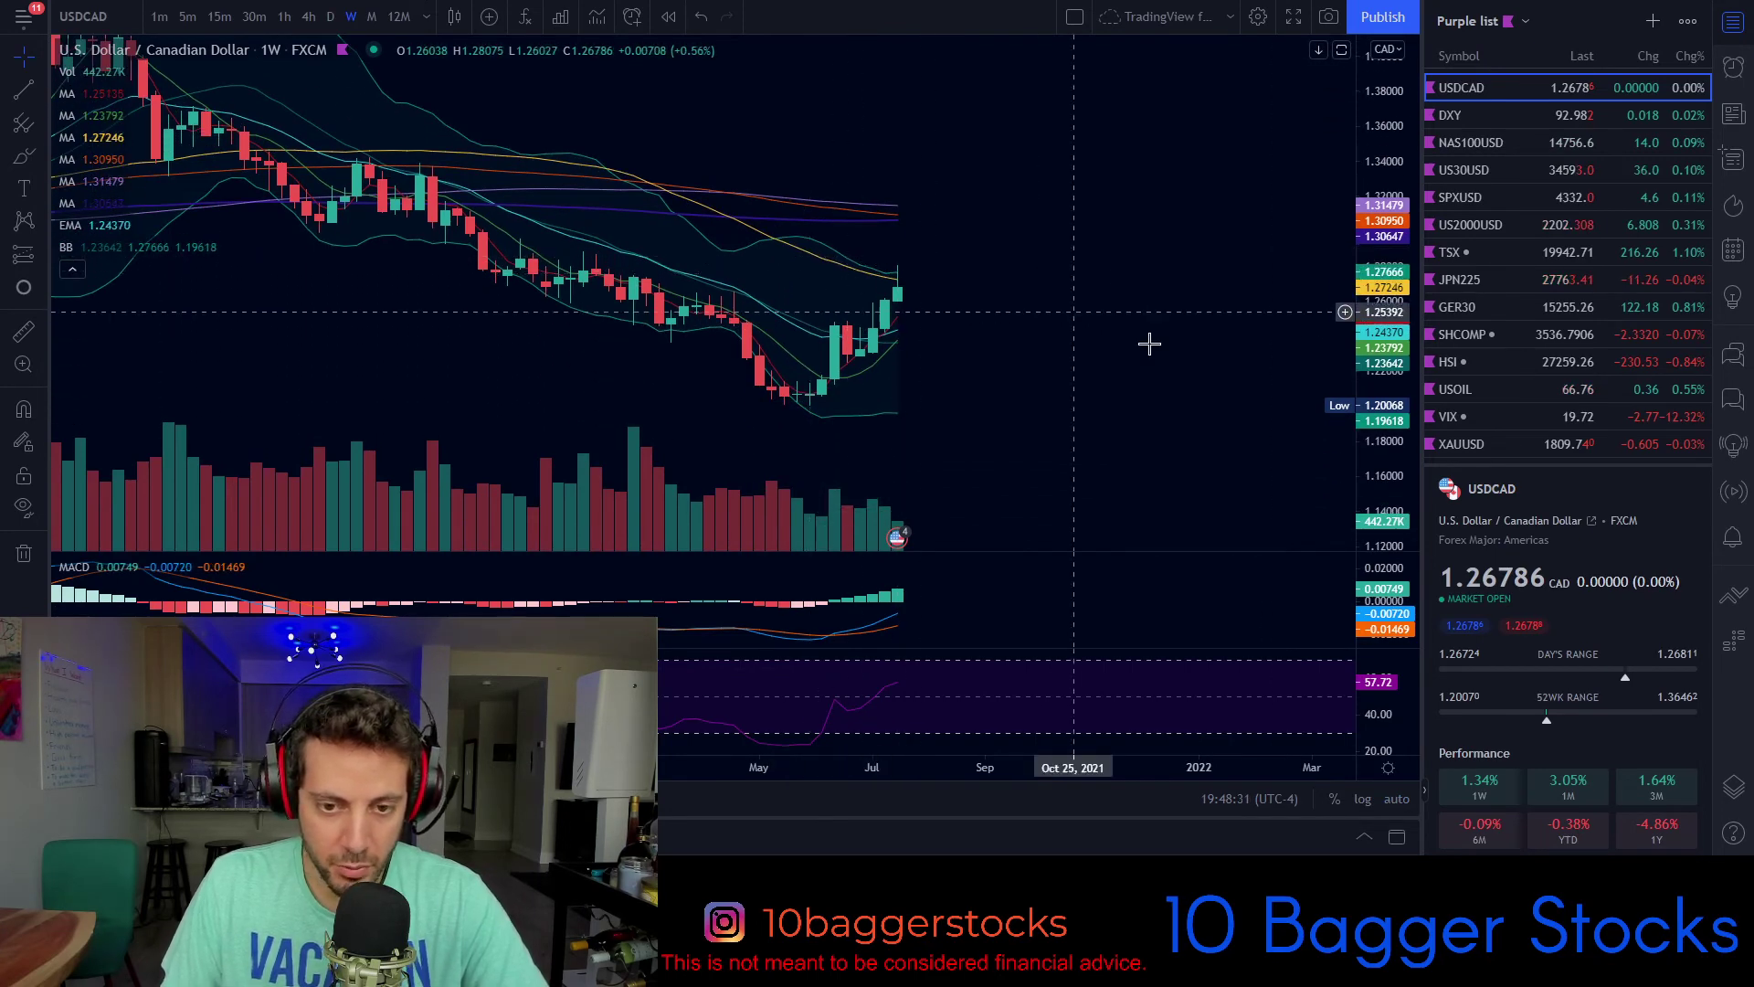
# Step: Switch USDCAD back to the daily timeframe and examine the June to July climb against the long-term moving averages
pyautogui.click(330, 18)
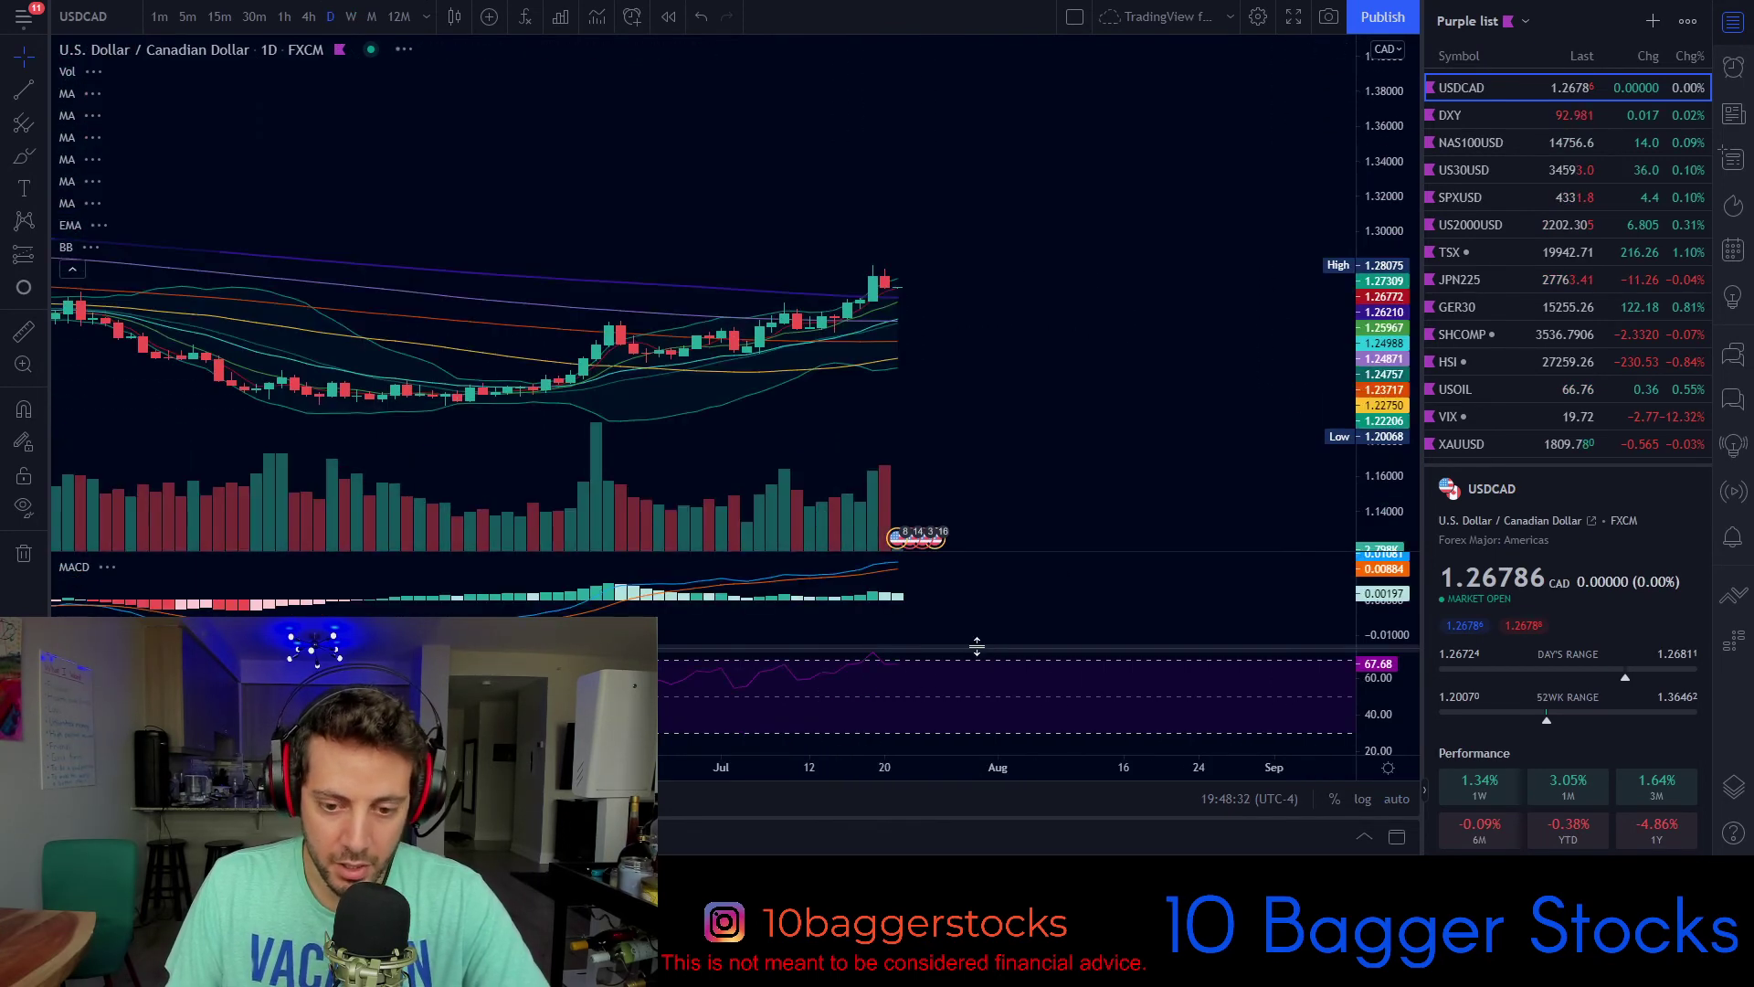
pyautogui.moveTo(1395, 273); pyautogui.dragTo(1387, 184)
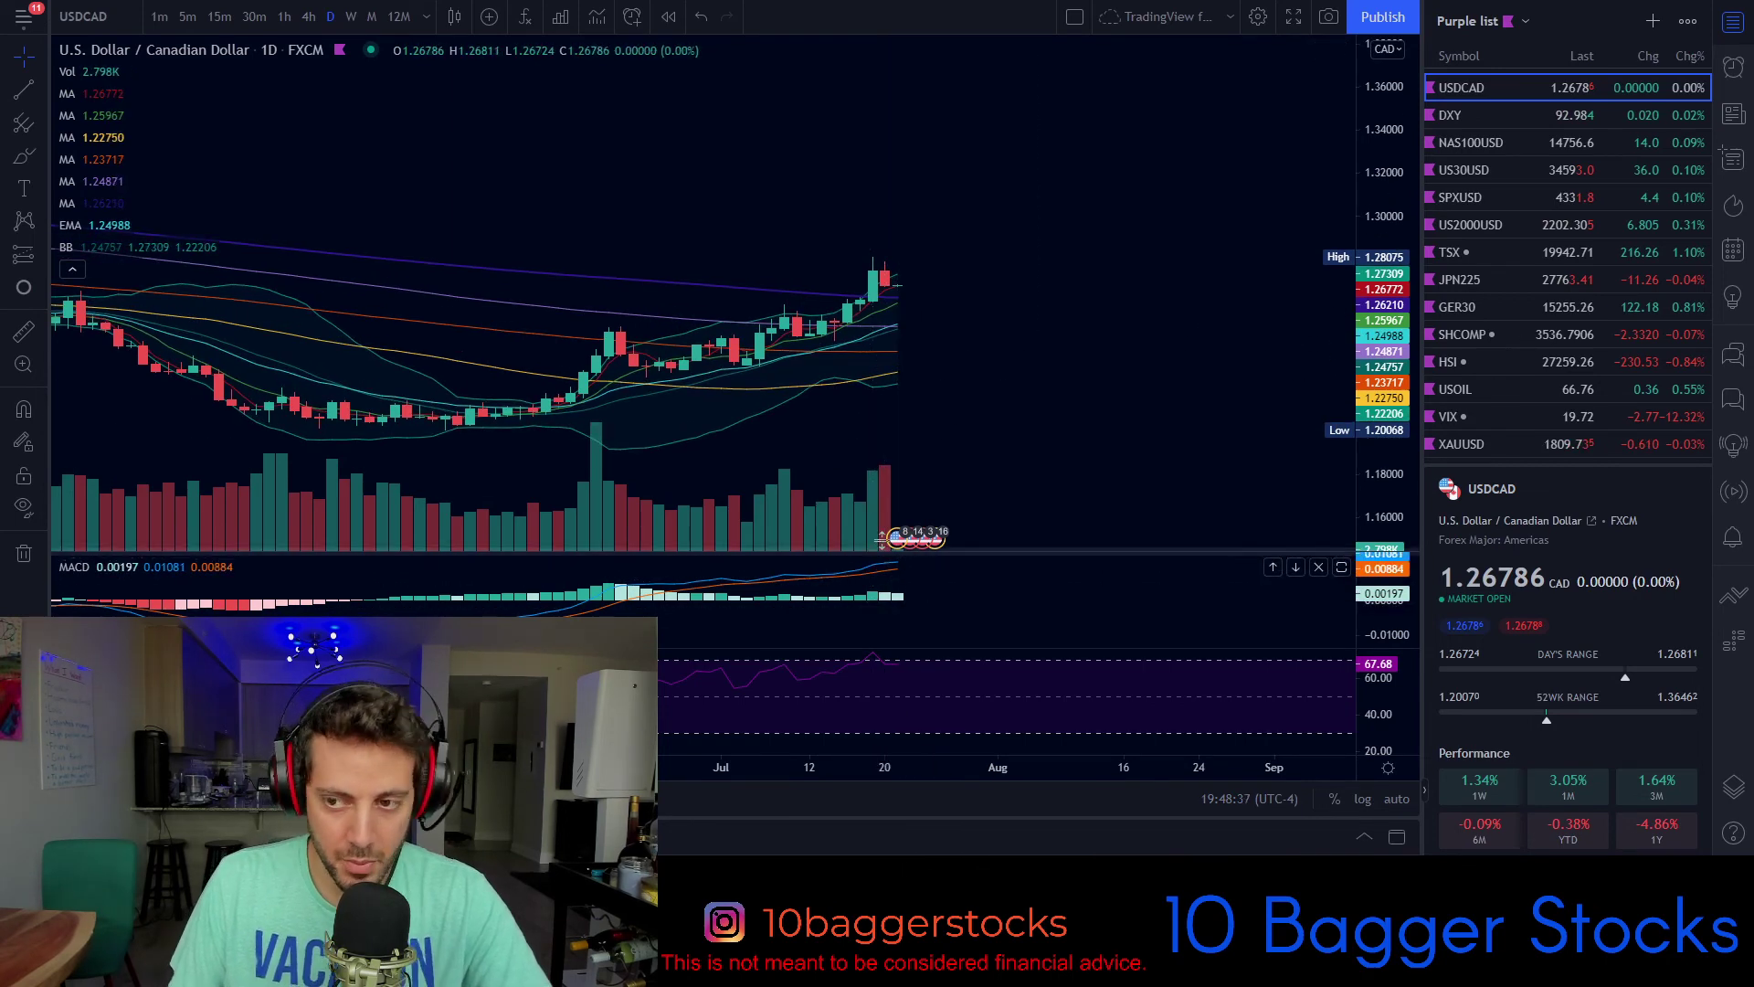
pyautogui.scroll(-3, 925, 292)
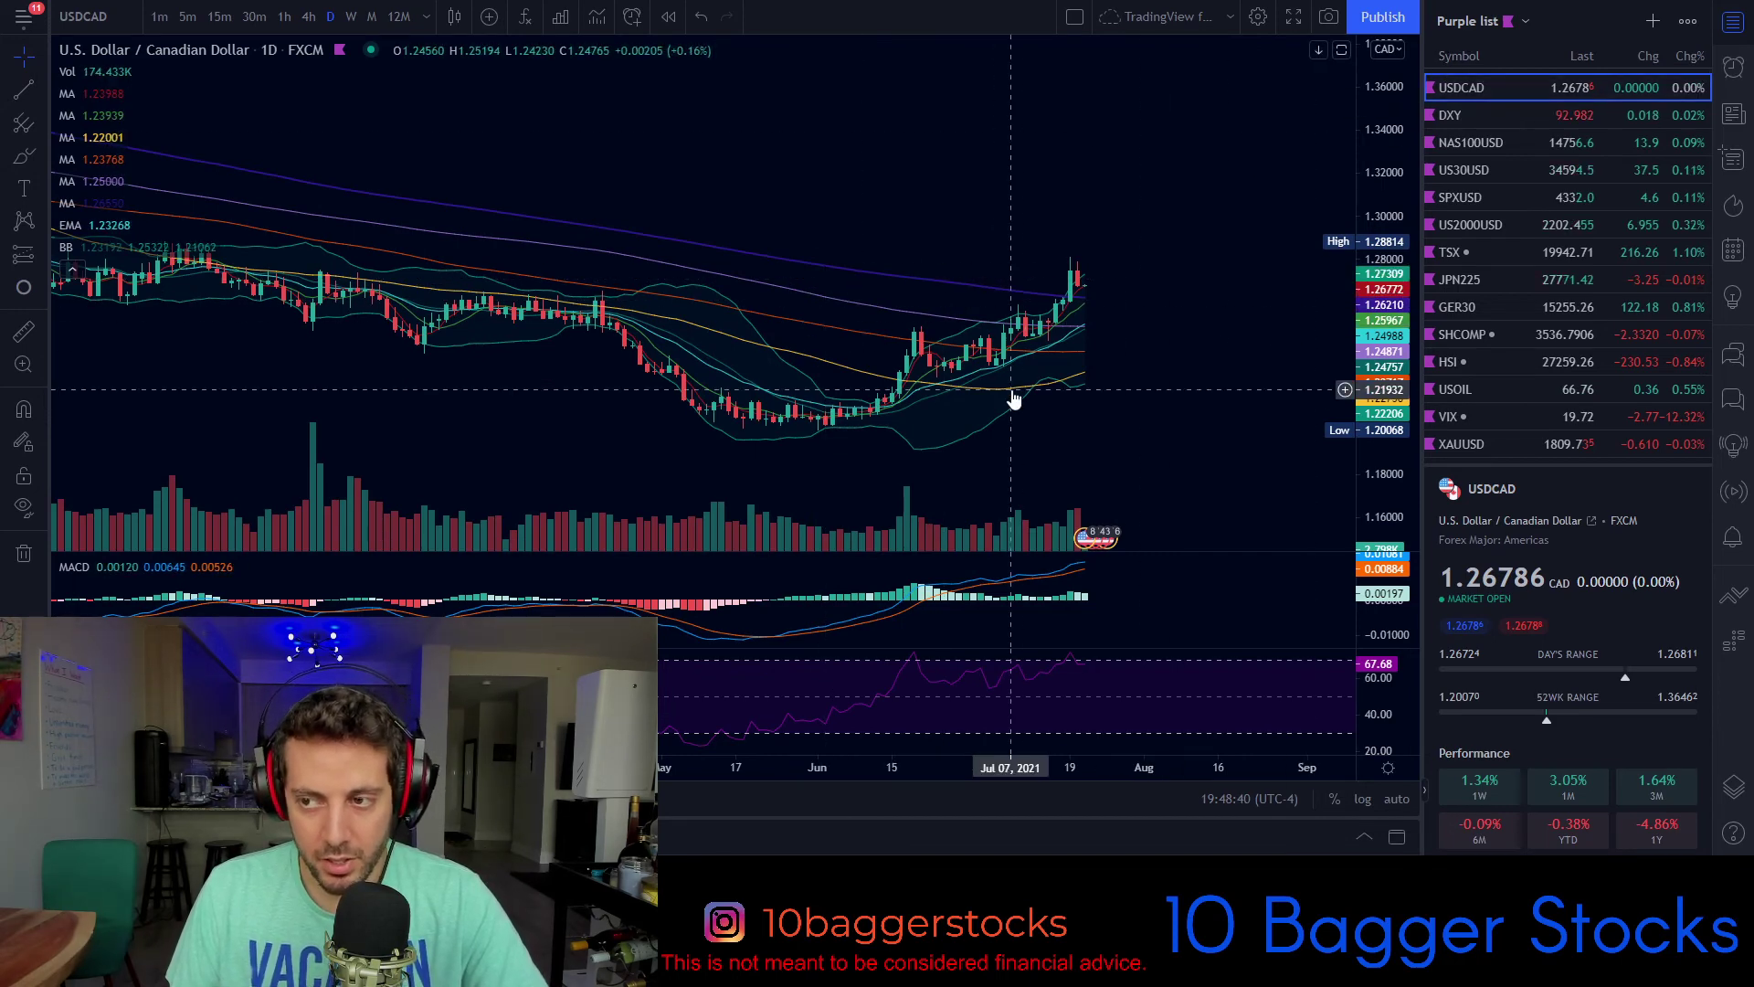
pyautogui.moveTo(1140, 183); pyautogui.dragTo(1034, 180)
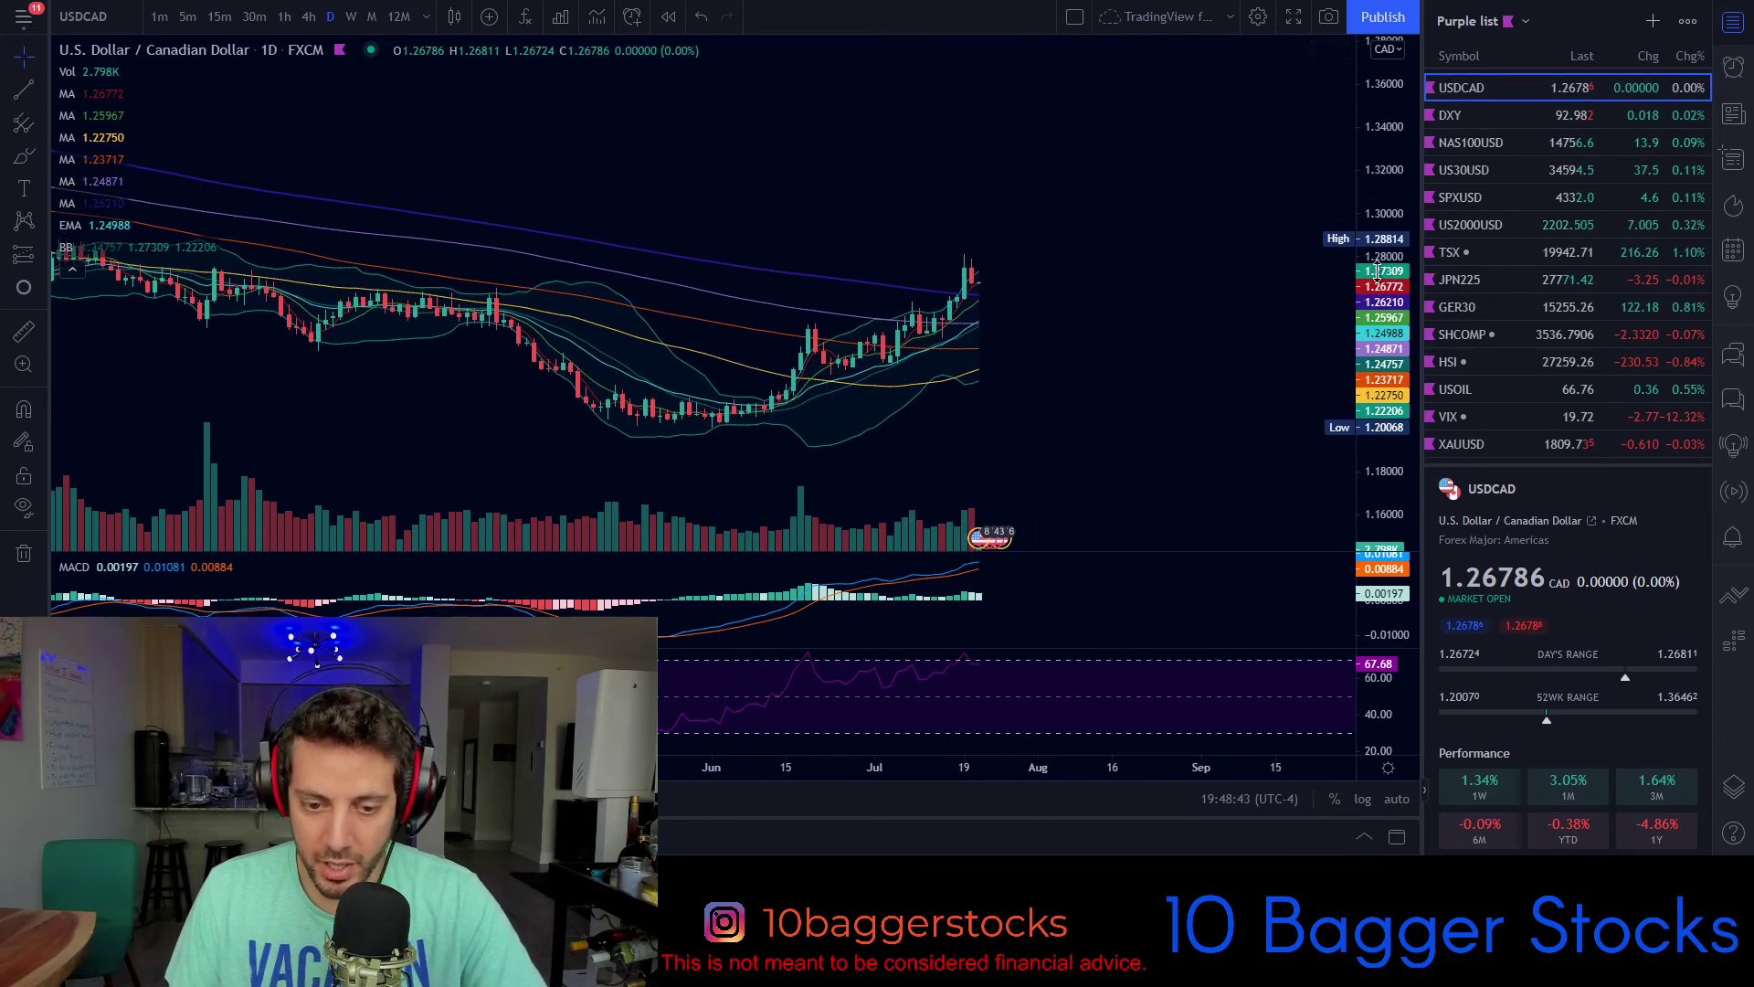
pyautogui.moveTo(1377, 271); pyautogui.dragTo(1377, 209)
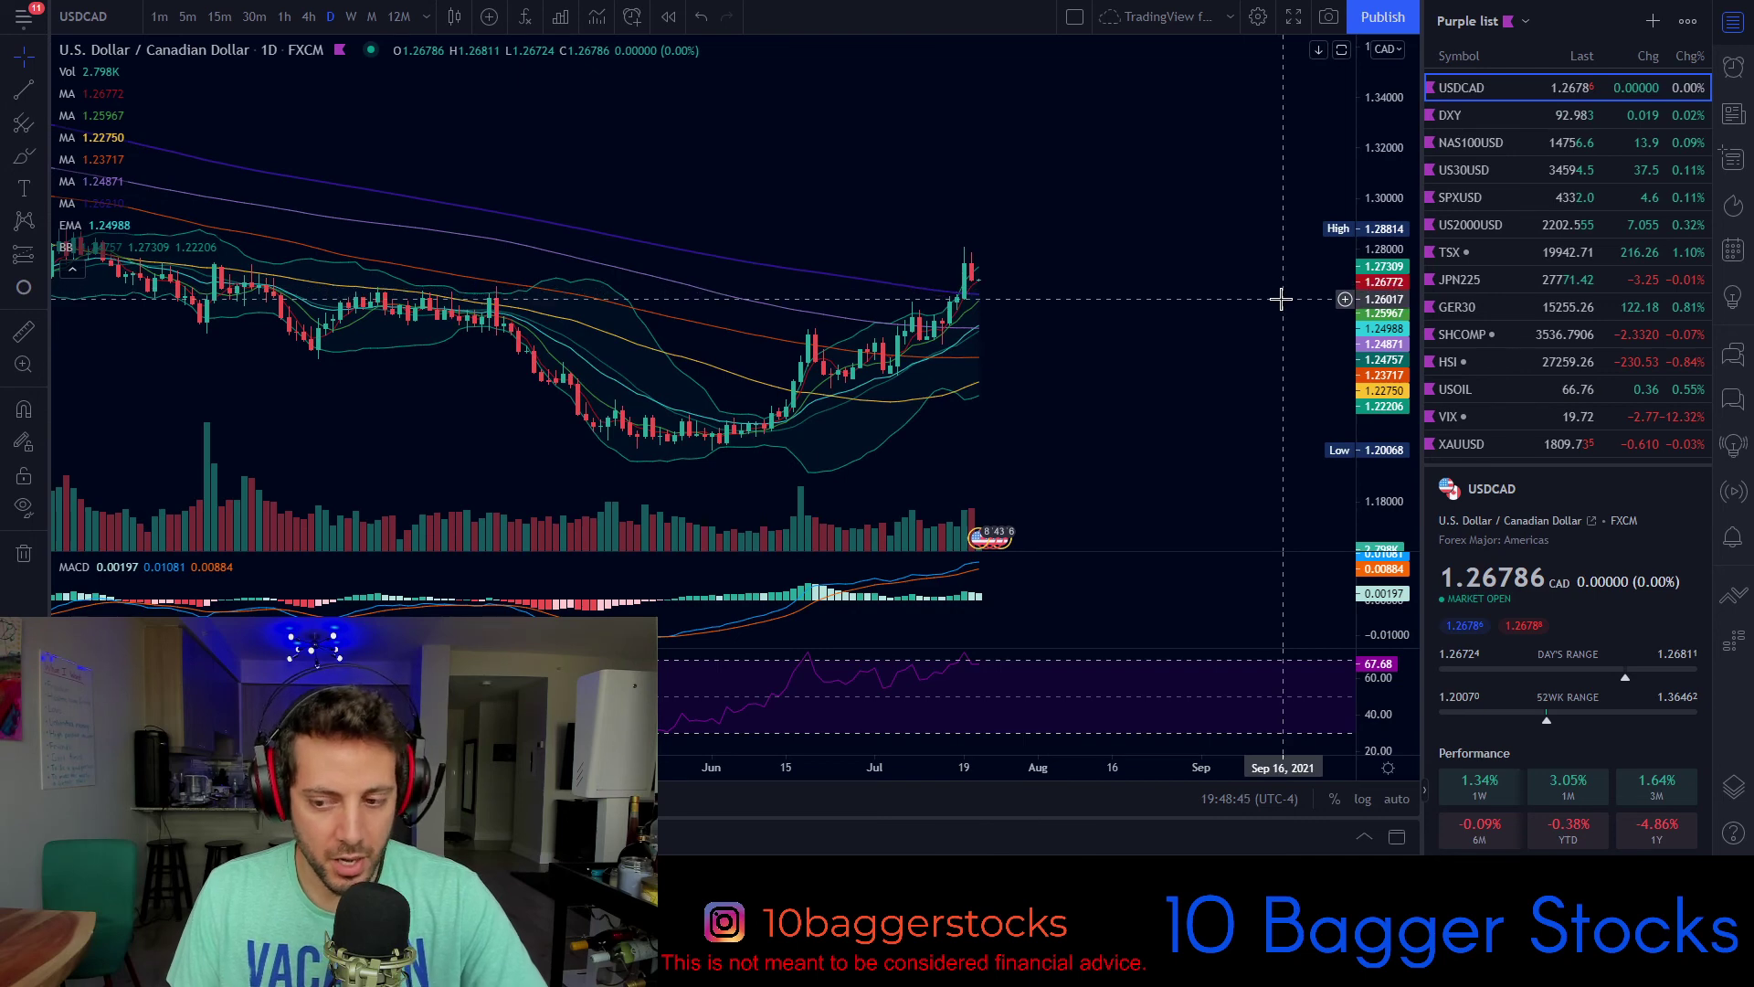